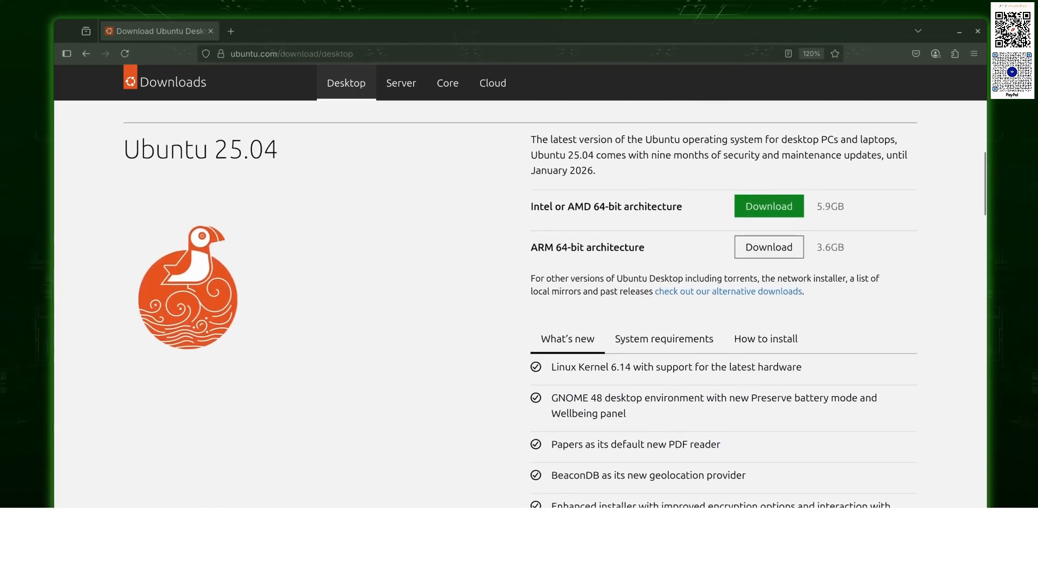
- Download the Ubuntu 25.04 desktop ISO for Intel or AMD 64-bit computers
left_click(769, 206)
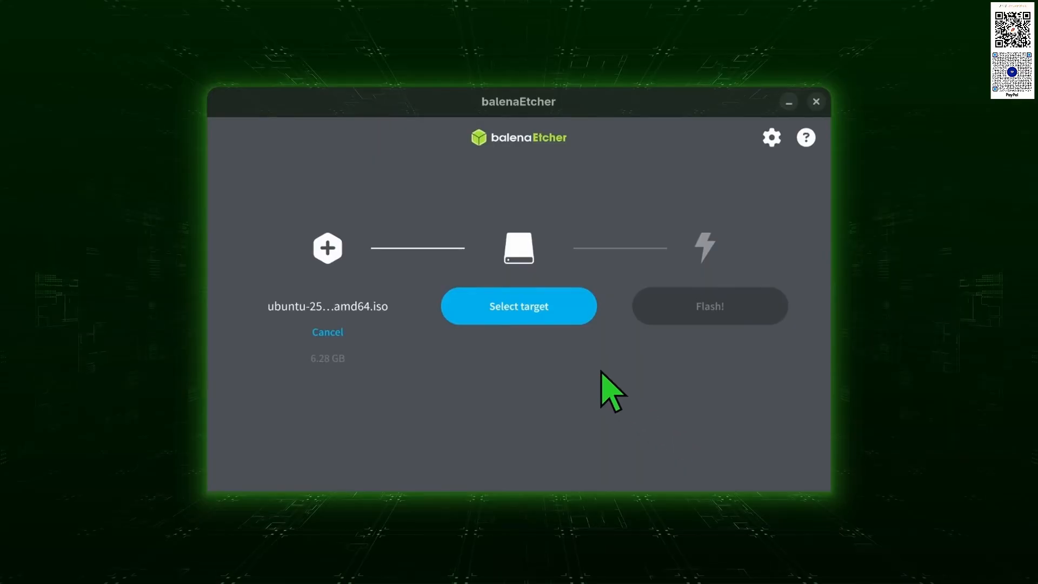
- Flash the Ubuntu 25.04 ISO onto the 7.92 GB /dev/sda drive with balenaEtcher
left_click(529, 318)
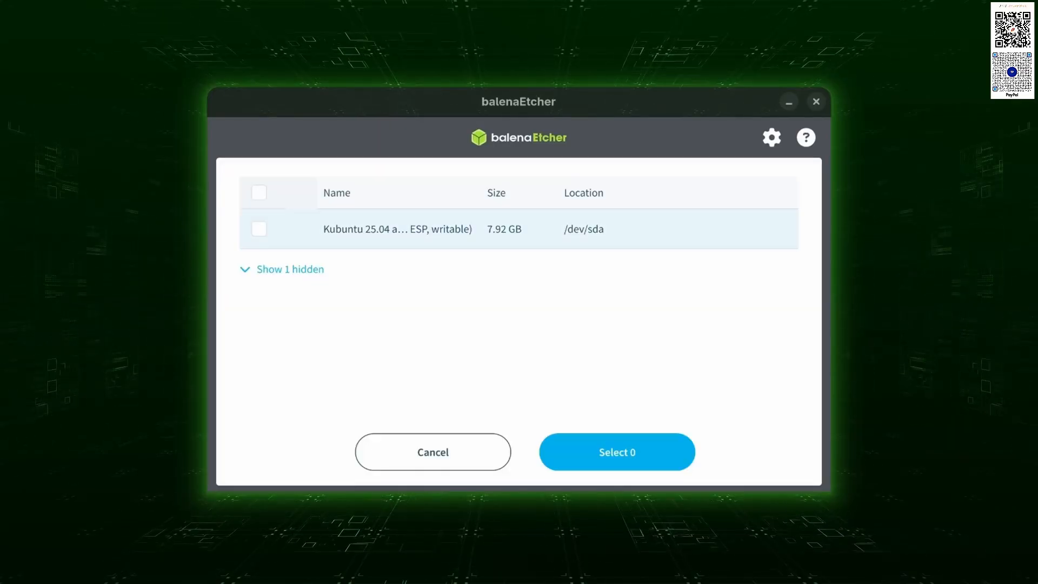
left_click(259, 228)
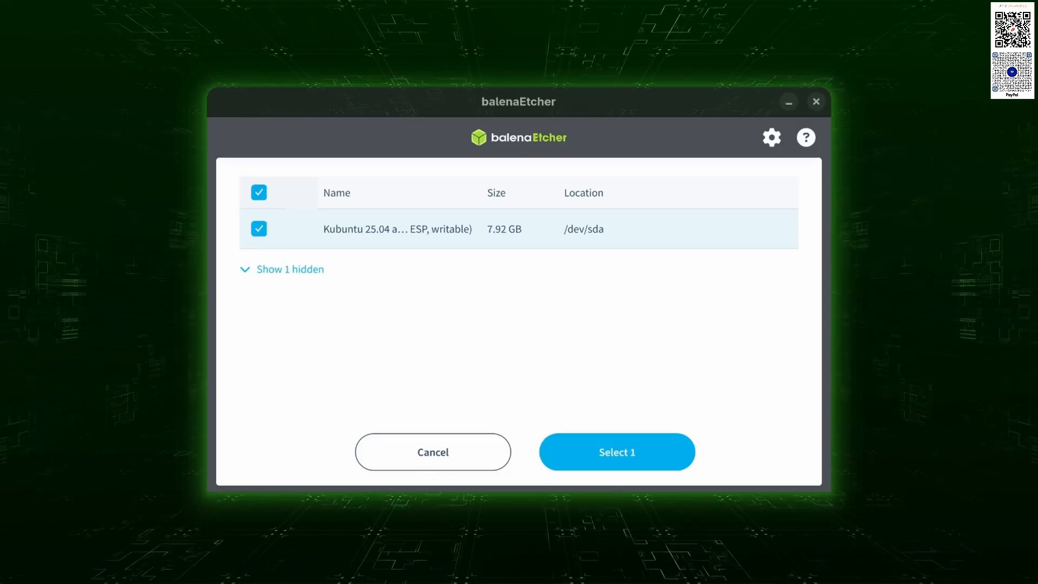
left_click(629, 463)
left_click(711, 320)
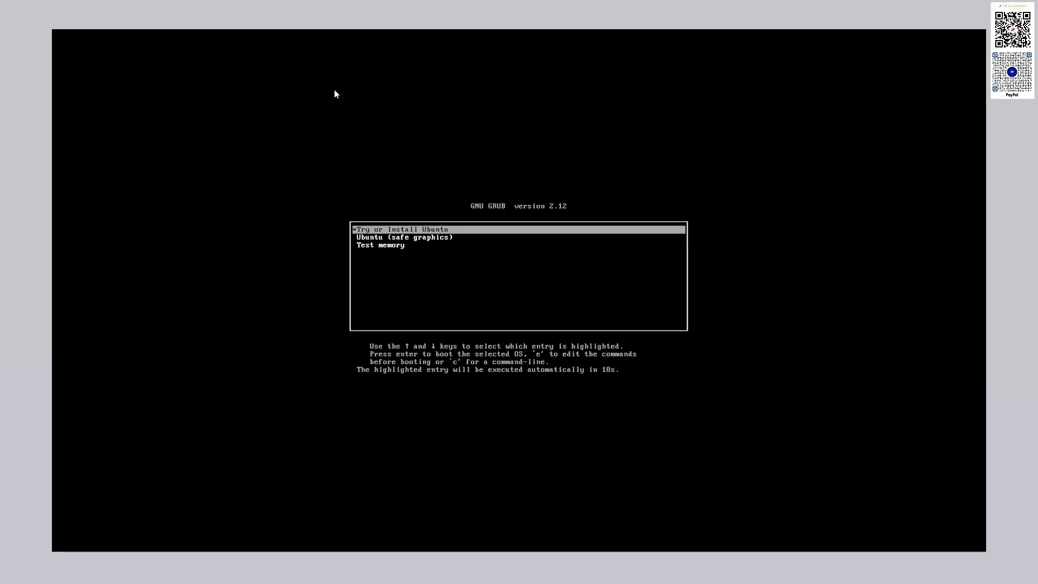
- Boot Try or Install Ubuntu from GRUB and close the auto-opened installer window
key("Return")
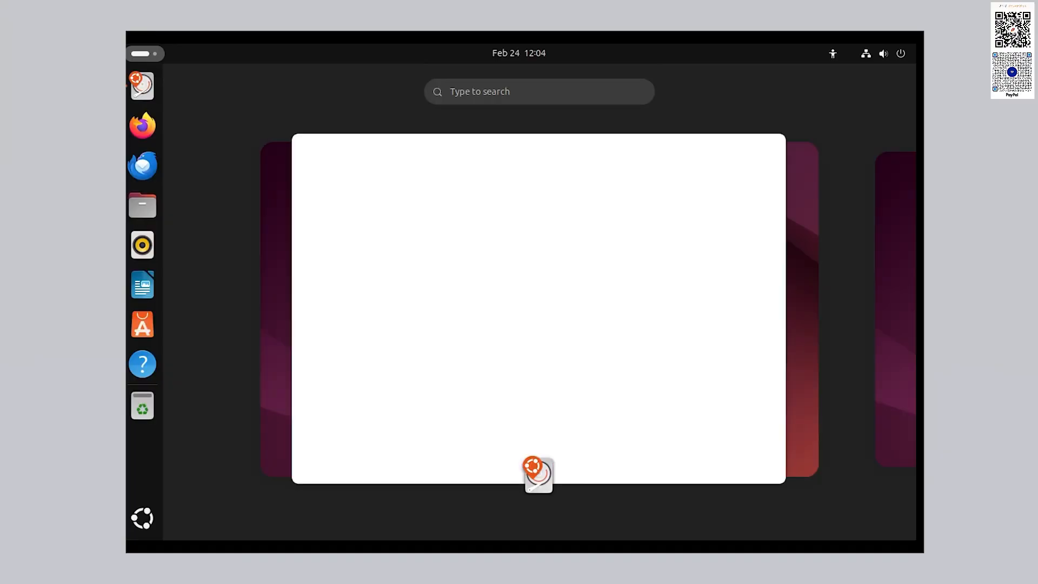
left_click(788, 134)
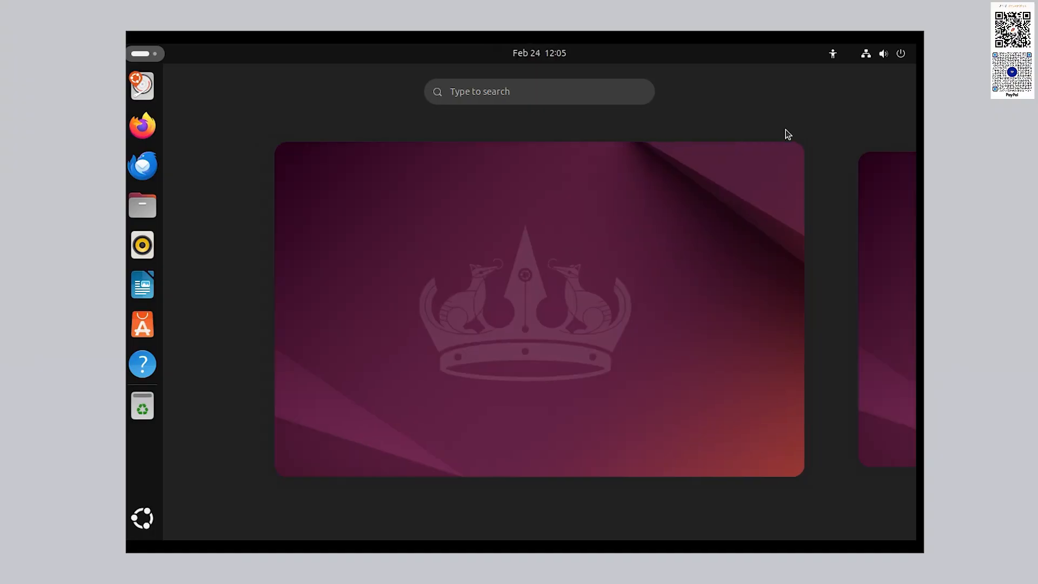
left_click(625, 259)
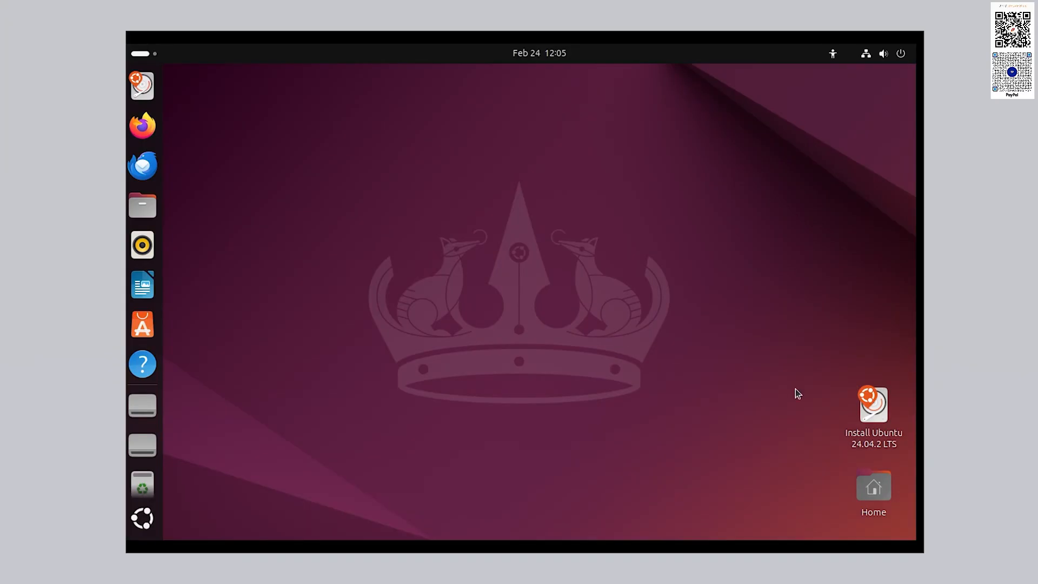
- Launch the Ubuntu 24.04.2 LTS installer and continue with English as the language
double_click(879, 414)
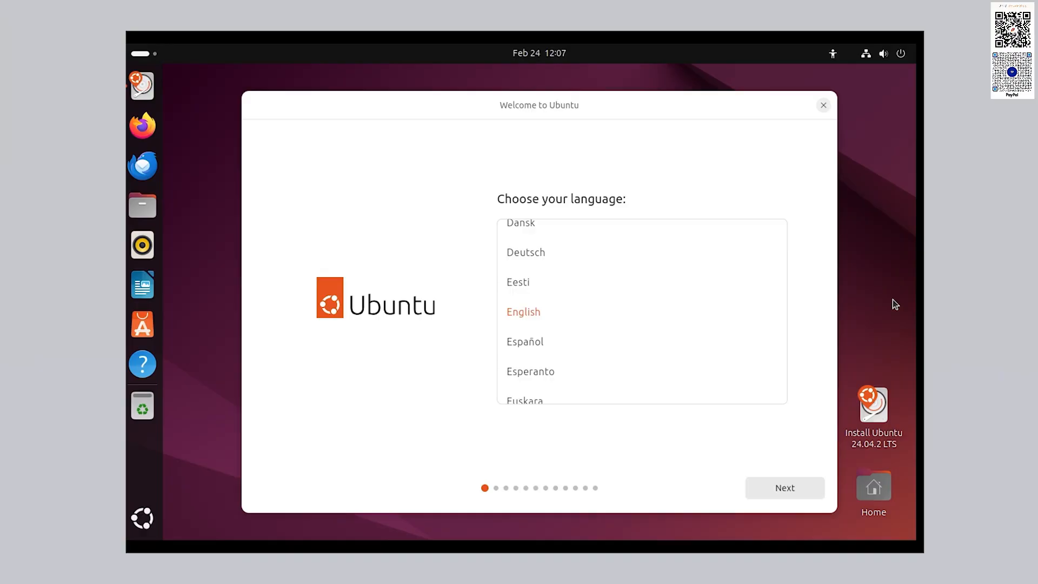
left_click(791, 487)
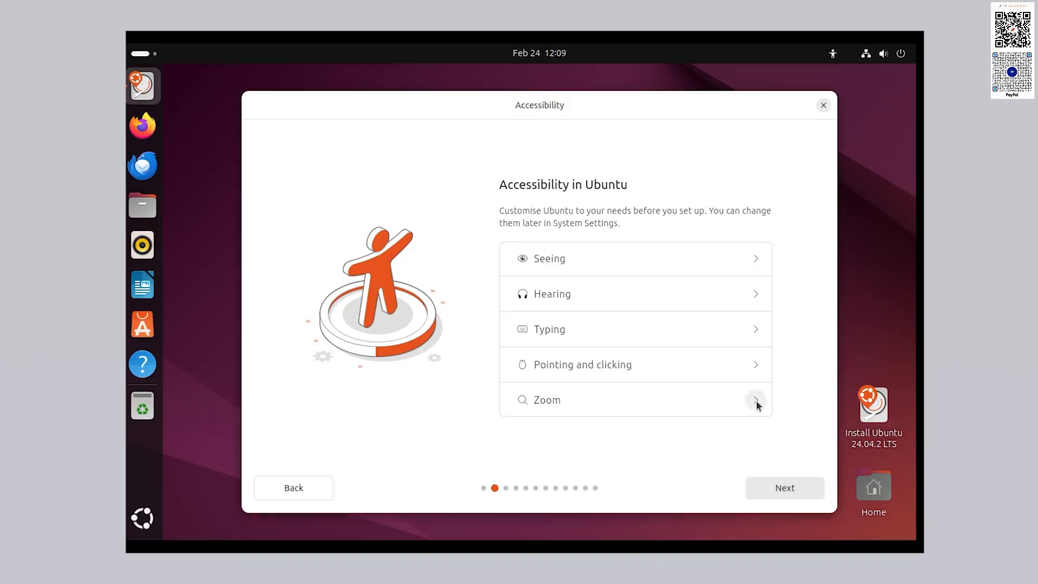
- Leave accessibility options, including Zoom, unchanged and continue to the keyboard layout step
left_click(756, 401)
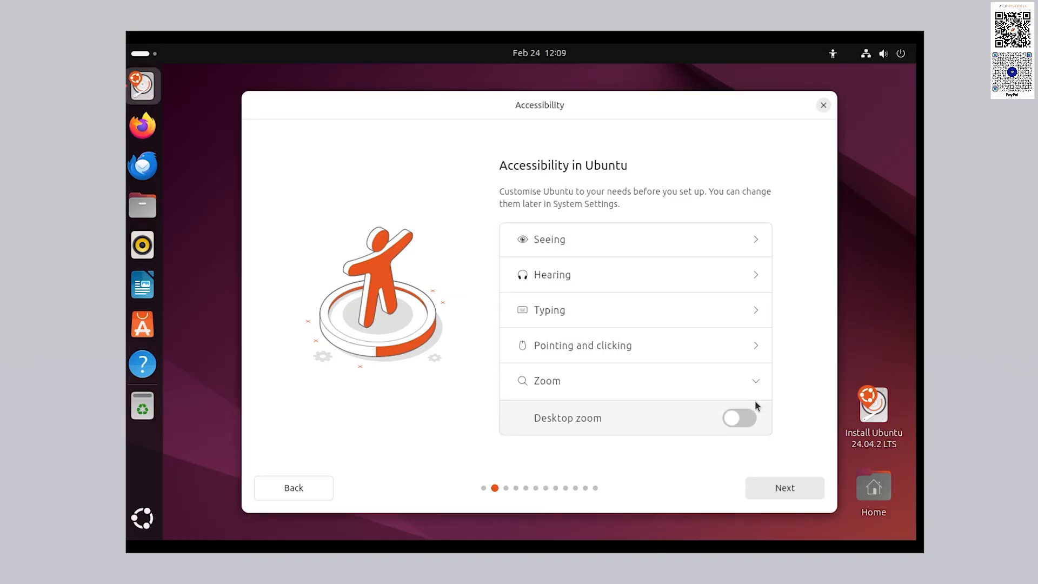
left_click(756, 383)
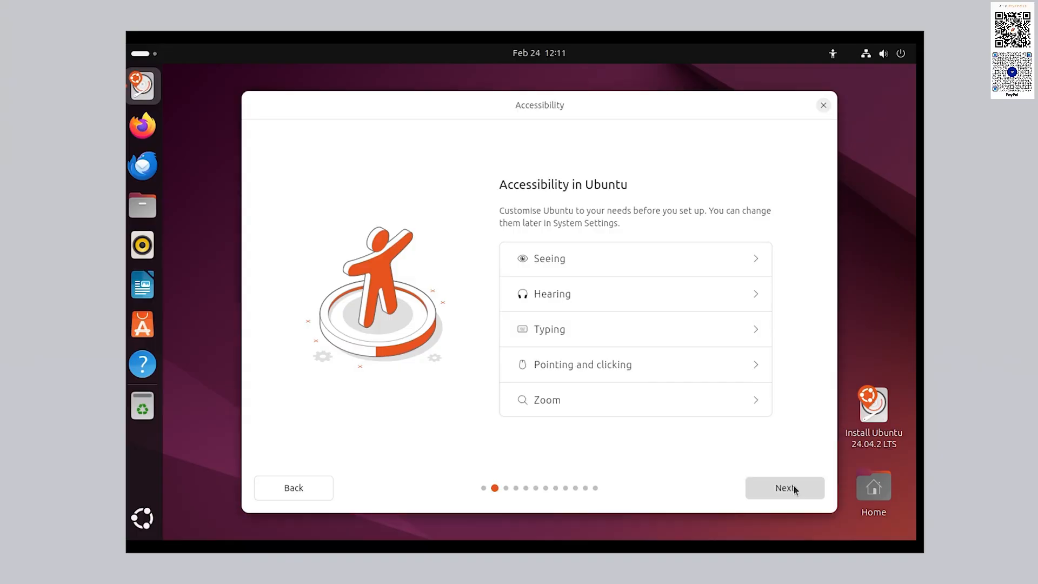
left_click(792, 486)
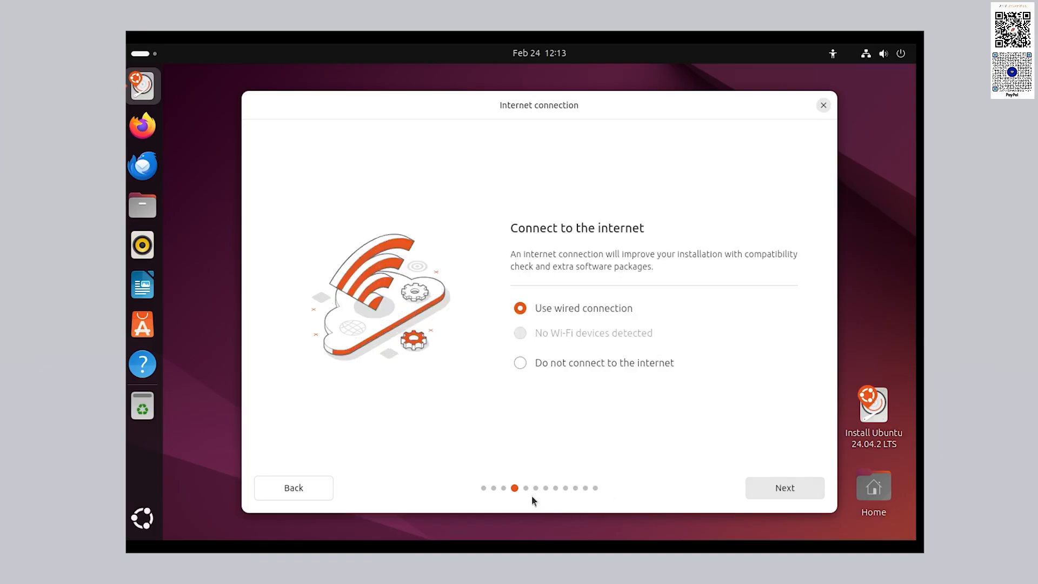
- Keep the wired internet connection and Interactive installation, continuing to the Applications step
left_click(797, 490)
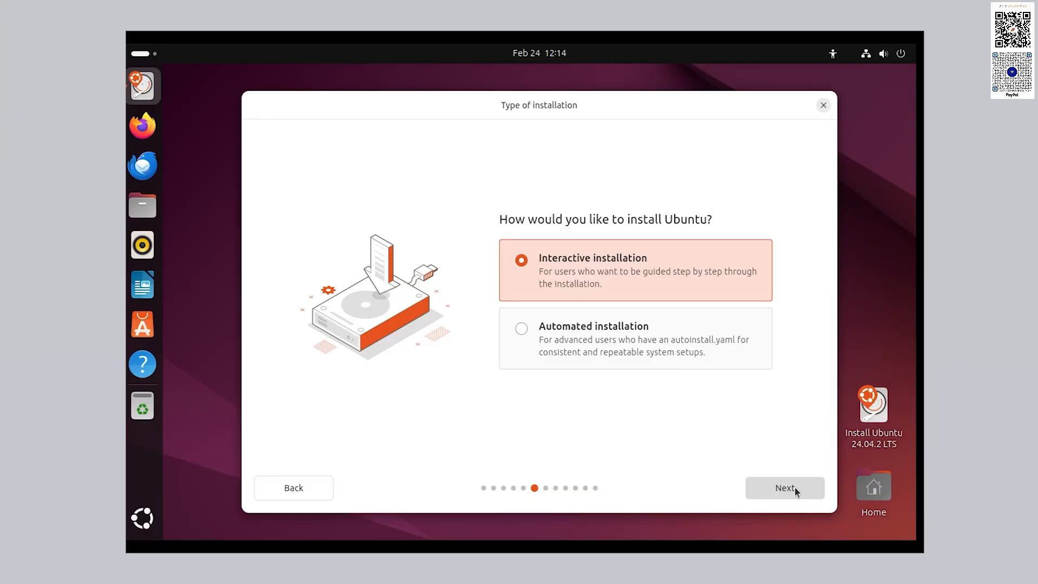
left_click(794, 489)
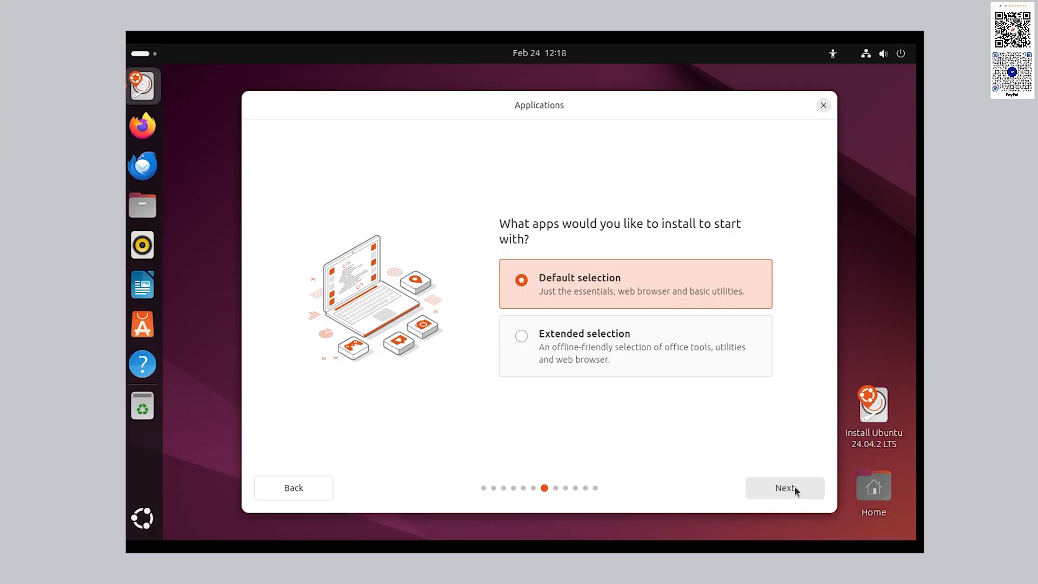
- Keep Default selection apps, enable third-party graphics and Wi-Fi drivers, and continue to disk setup
left_click(785, 488)
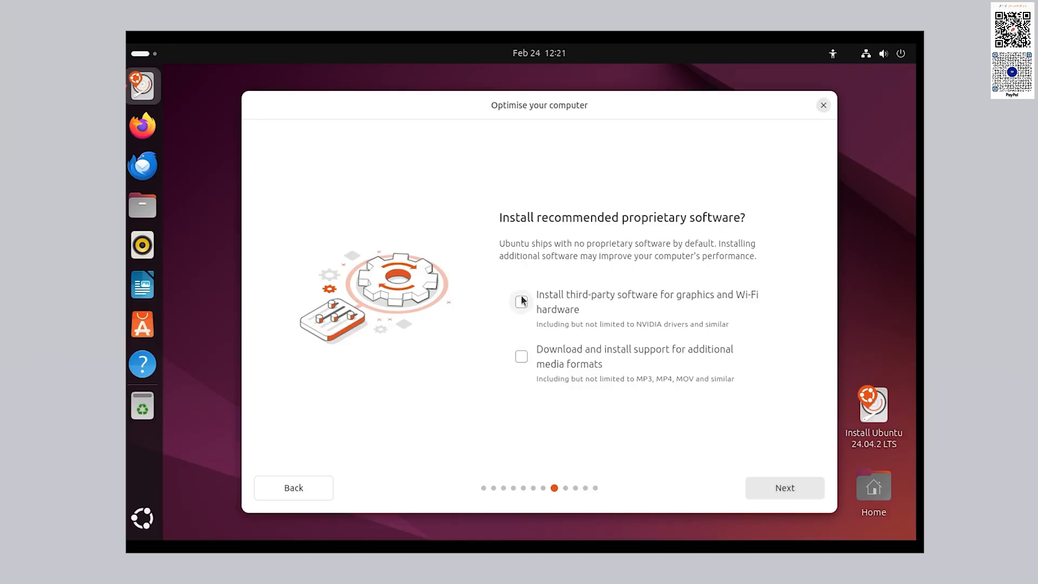
left_click(521, 302)
left_click(792, 481)
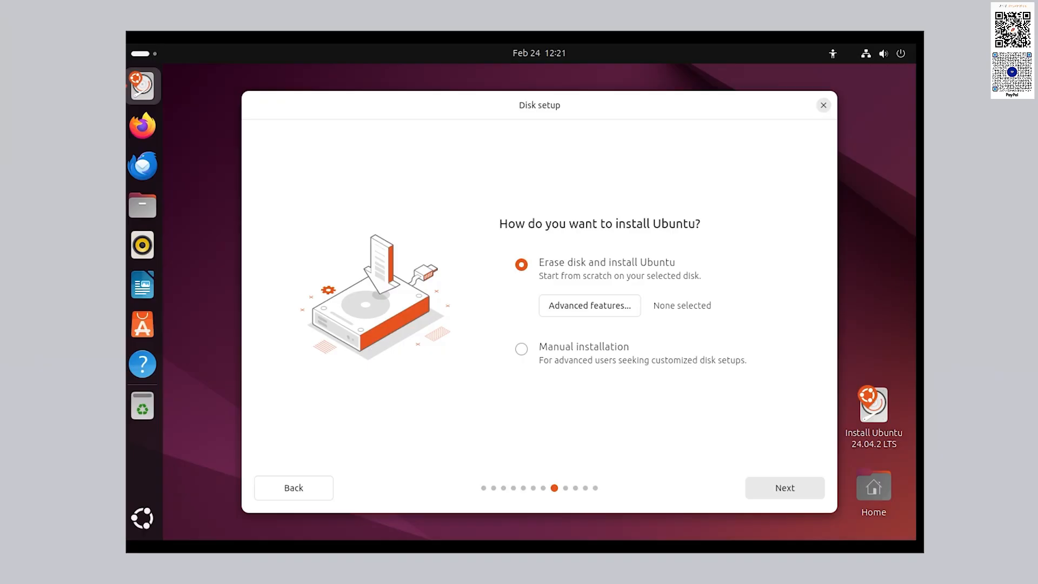
- Back out of manual partitioning and choose Erase disk and install Ubuntu instead
left_click(574, 350)
left_click(795, 492)
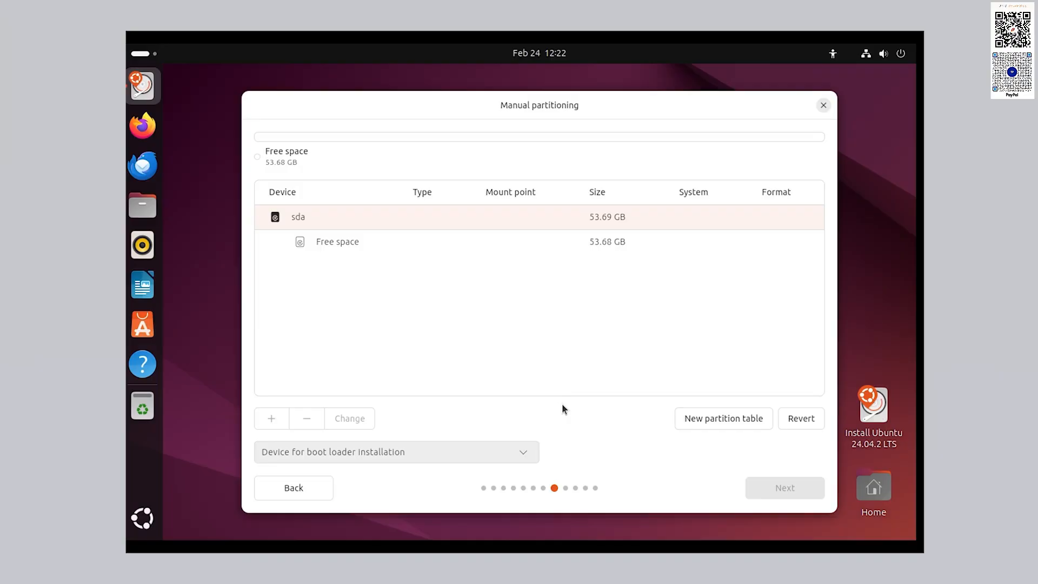
left_click(296, 491)
left_click(582, 261)
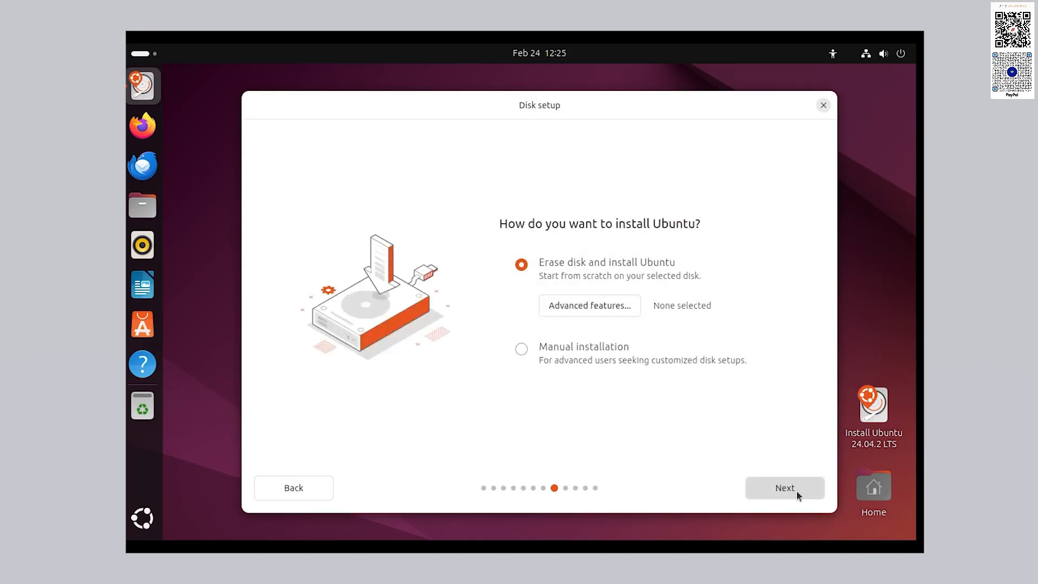
left_click(796, 495)
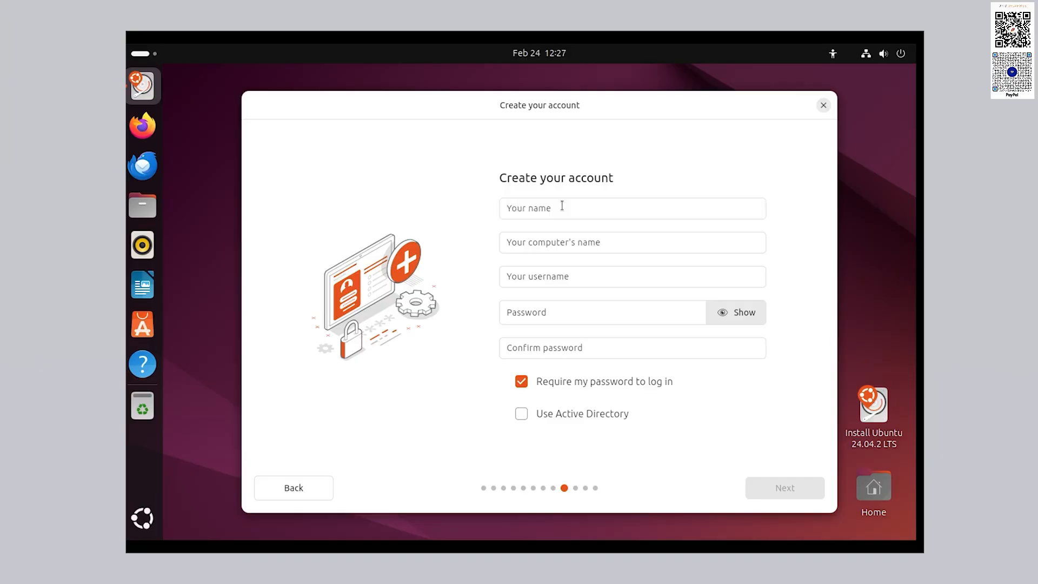
- Enter the user's full name and change the computer name suffix from VirtualBox to 'pc'
left_click(563, 205)
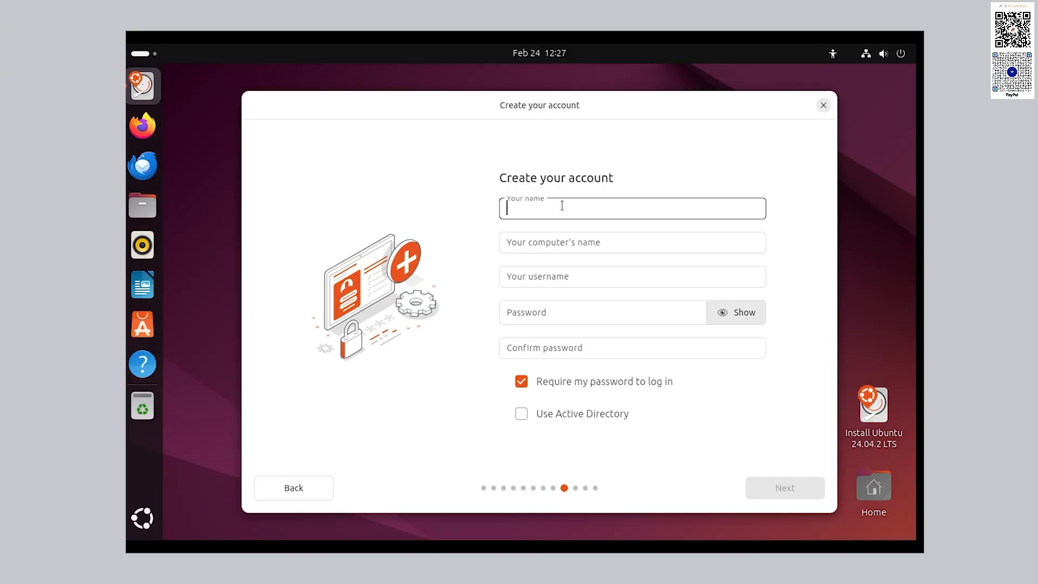
type("yigit")
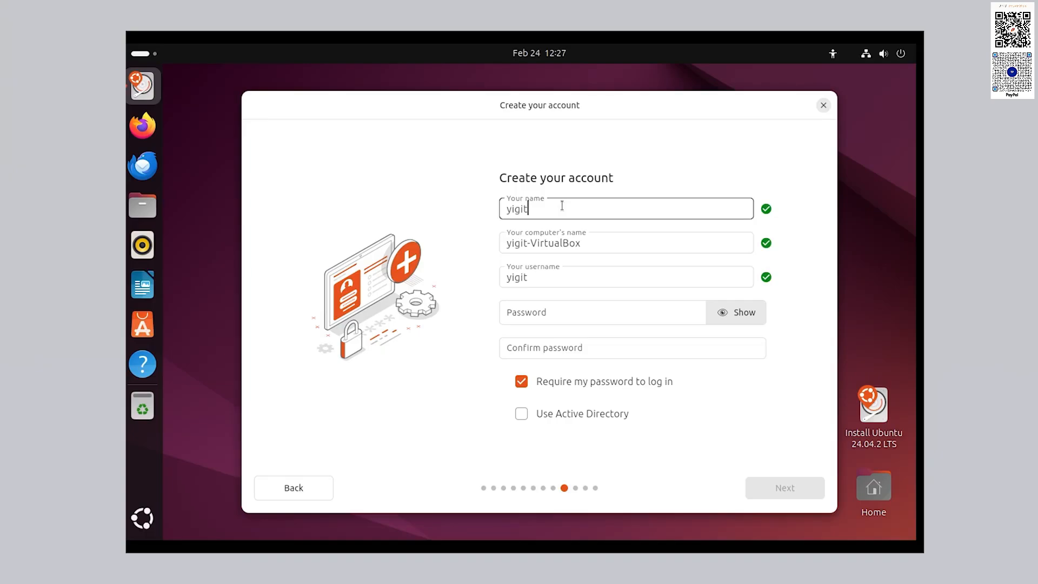
double_click(561, 243)
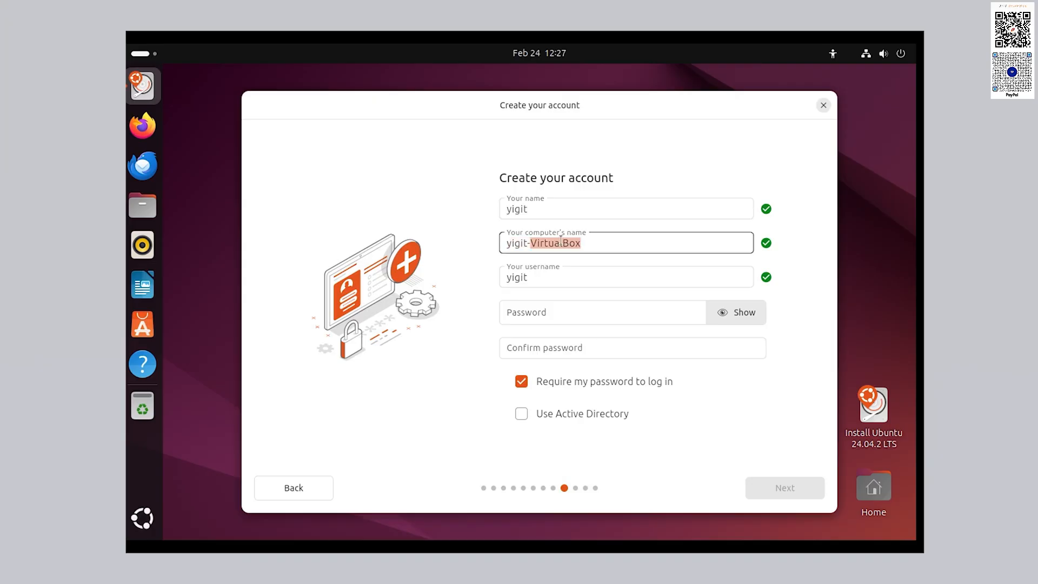
type("pc")
key("shift+Tab")
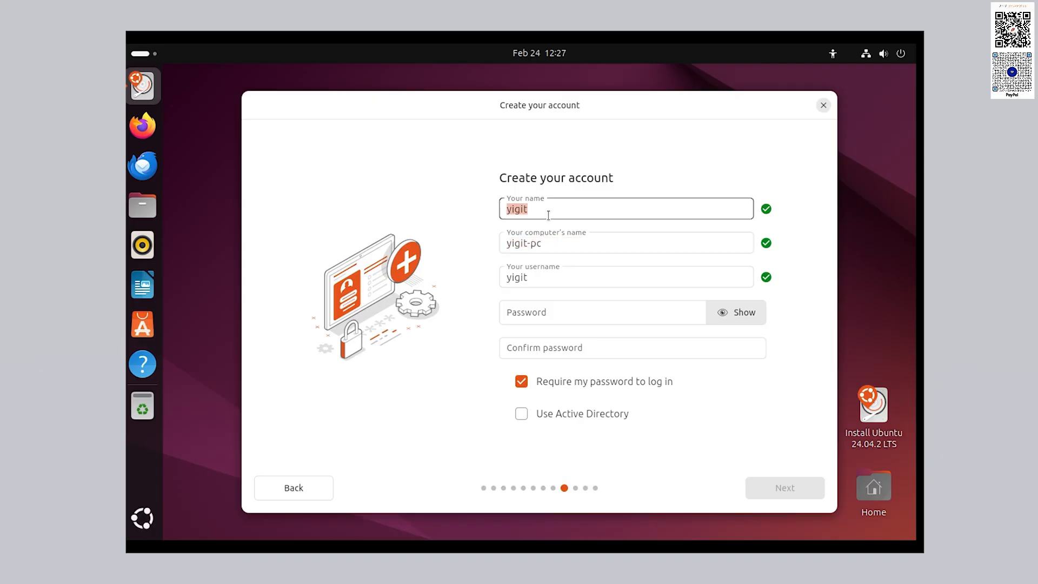
- Type the account password and enter the same password again to confirm it
left_click(563, 304)
type("123456")
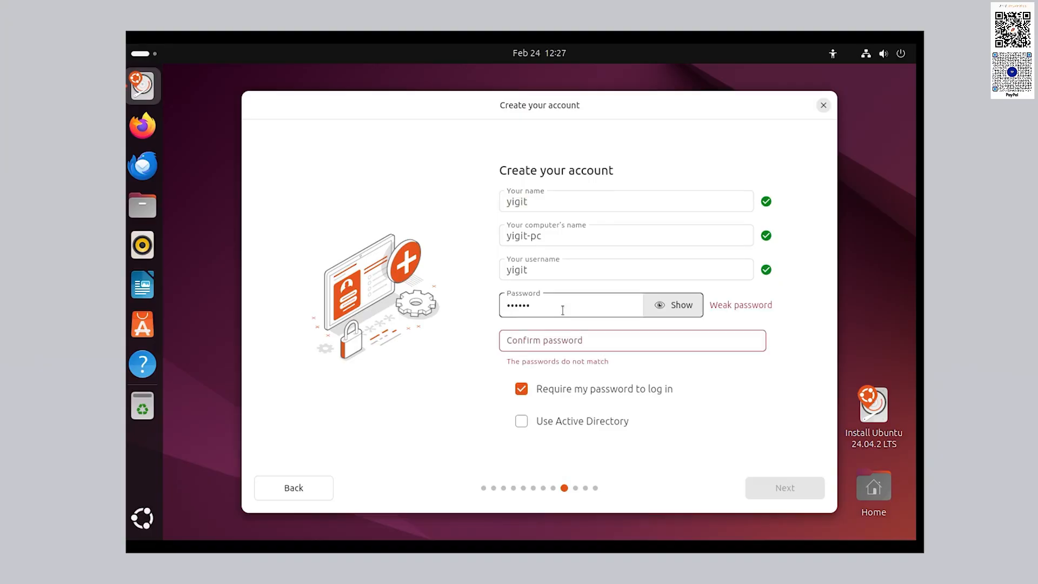
left_click(559, 342)
type("123456")
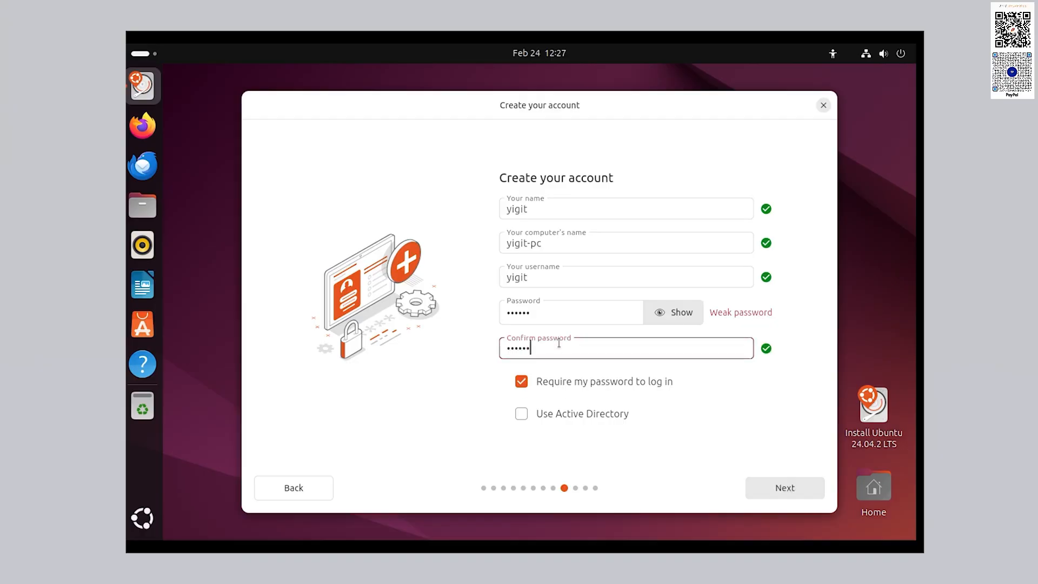
- Set the timezone to America/Toronto on the map and proceed to the Ready to install review
left_click(789, 489)
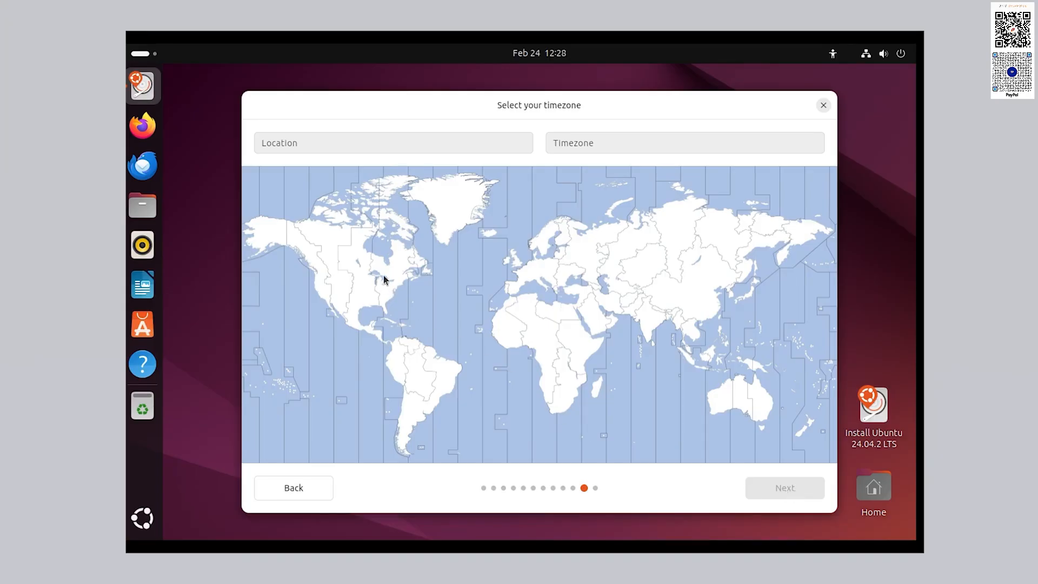
left_click(380, 276)
left_click(787, 488)
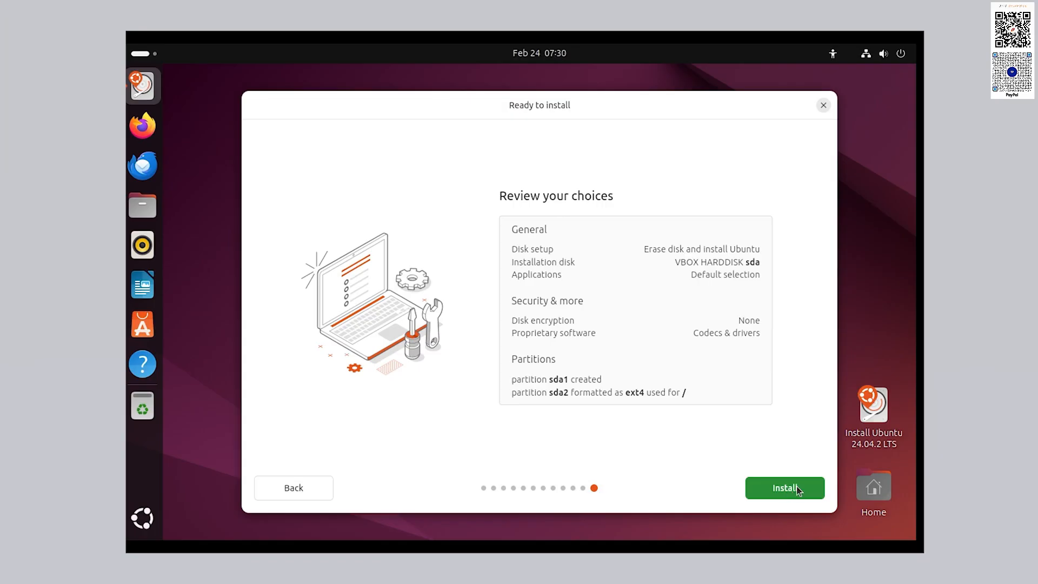
- Start installing Ubuntu 24.04.2 LTS with the chosen settings and let it finish
left_click(796, 485)
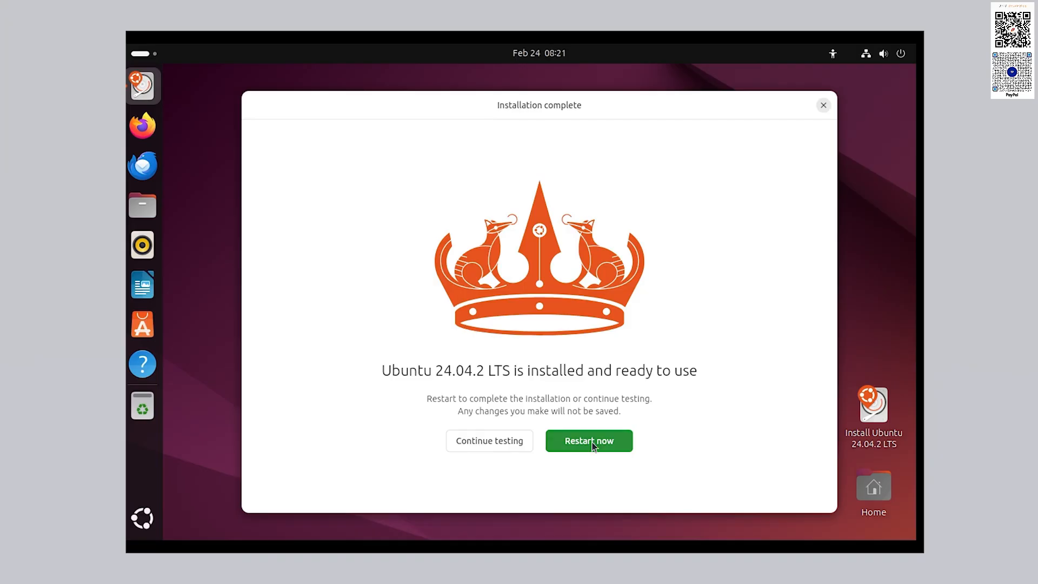
- Reboot into the installed system and log in to the new user account with its password
left_click(601, 442)
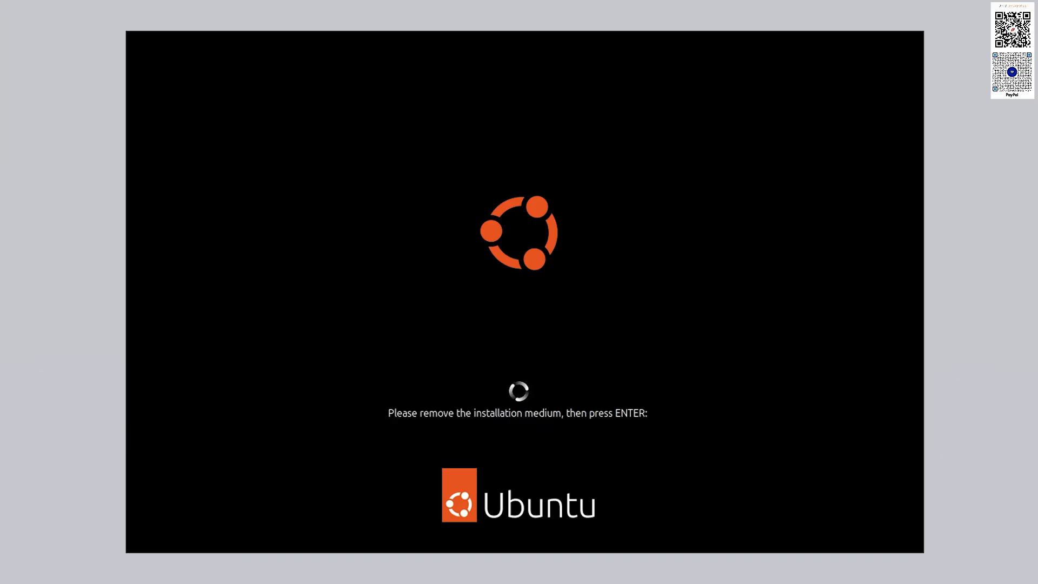
key("Return")
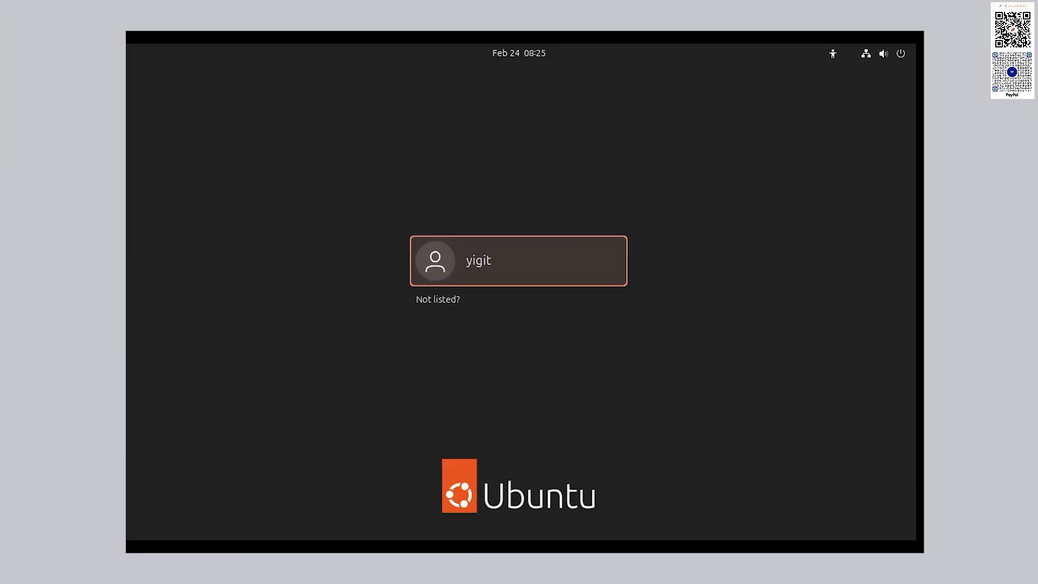
left_click(517, 265)
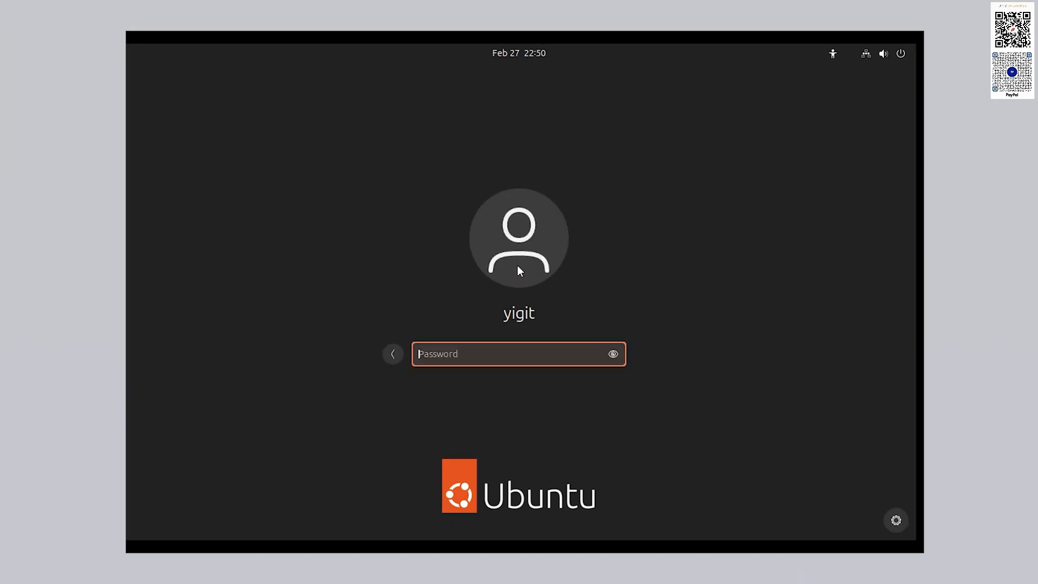
type("******")
key("Return")
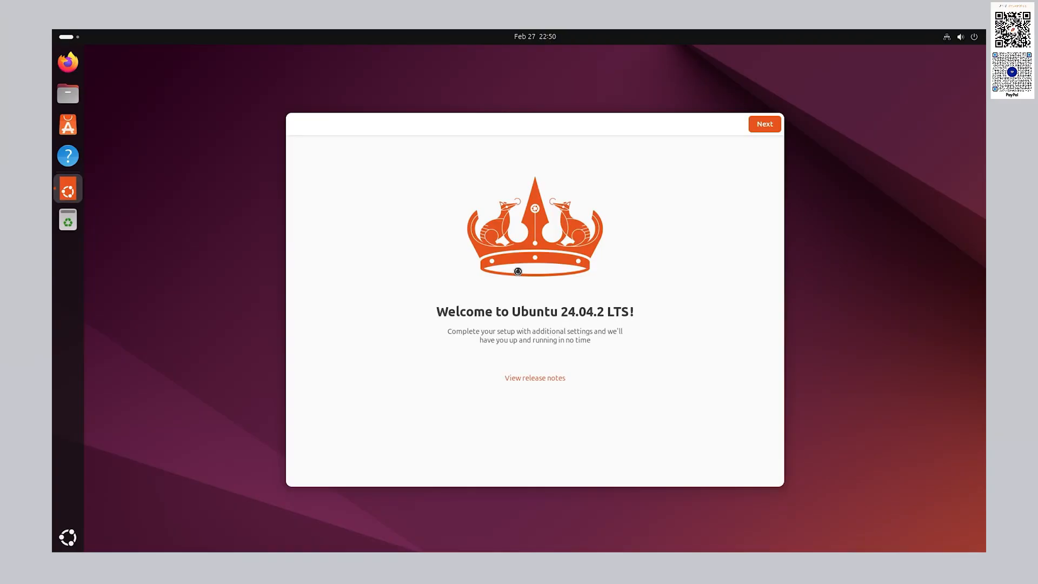
- Complete the Welcome to Ubuntu 24.04.2 LTS wizard, skipping Ubuntu Pro and declining system data sharing
left_click(762, 128)
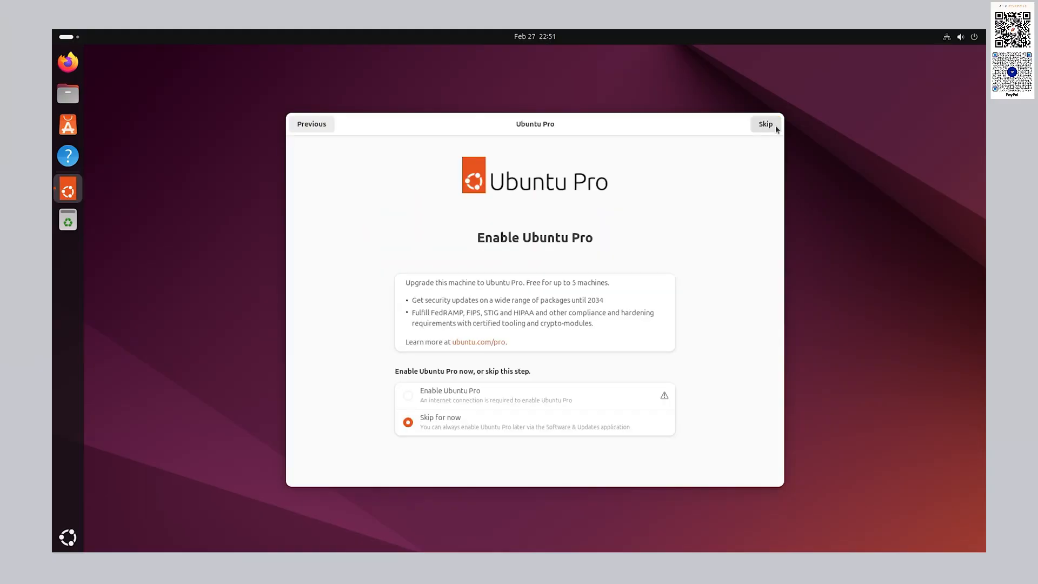
left_click(773, 126)
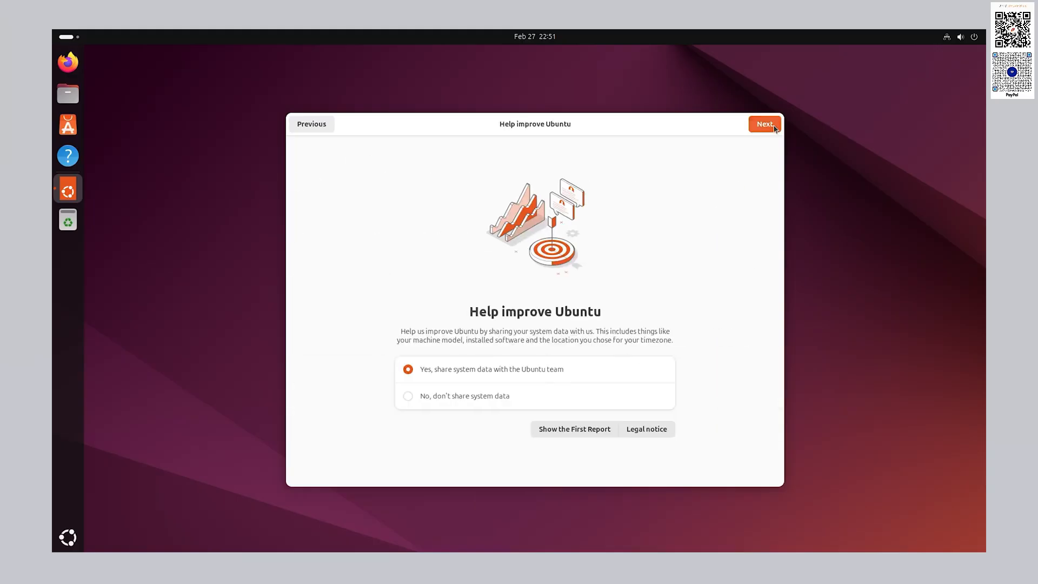
left_click(655, 398)
left_click(764, 125)
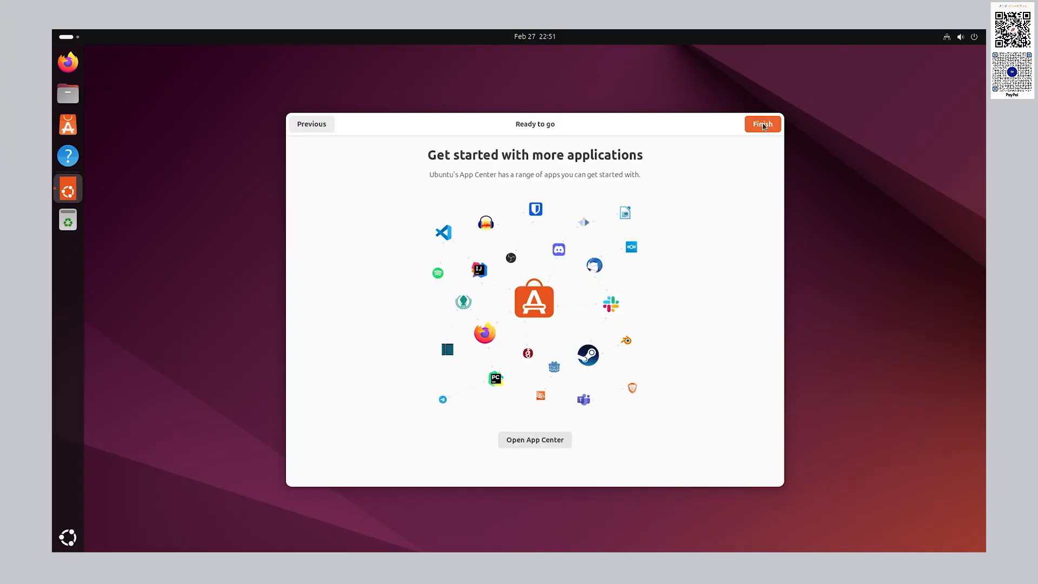
left_click(763, 124)
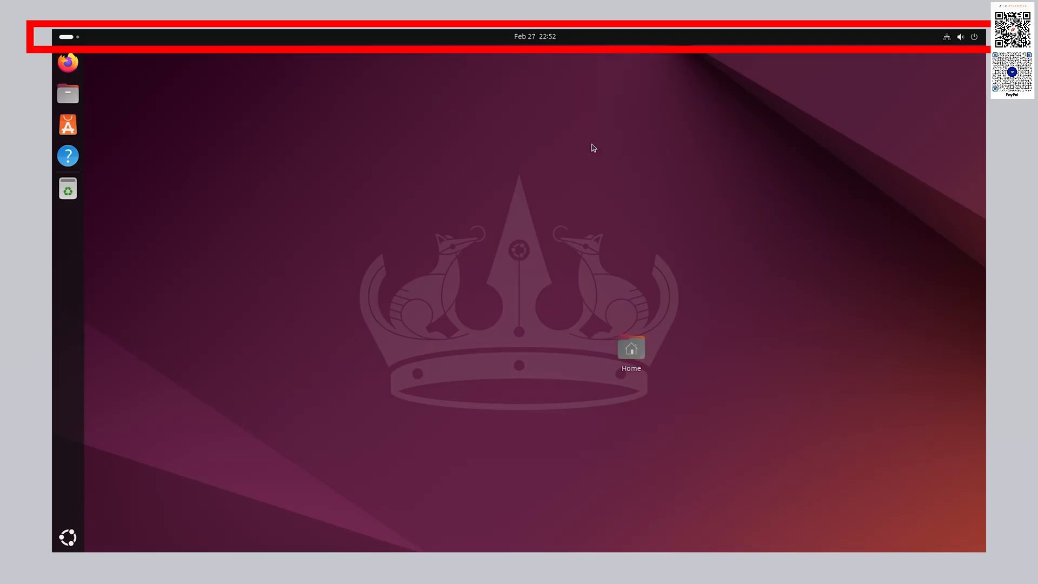
- Open the Activities overview from the top-left corner of the top bar
left_click(59, 36)
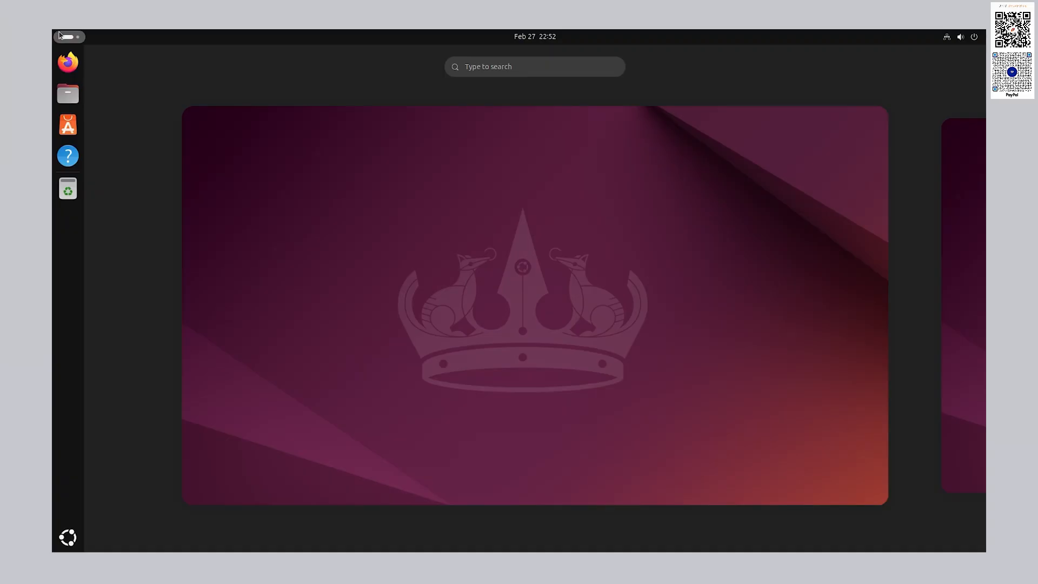
- Launch Files and move the Firefox window onto a second workspace
left_click(210, 158)
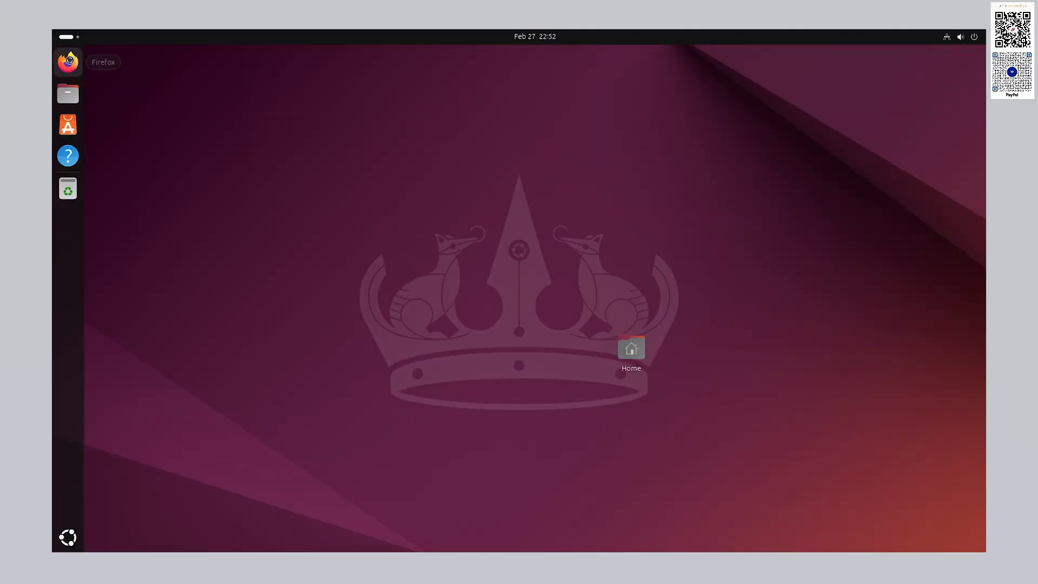
left_click(73, 96)
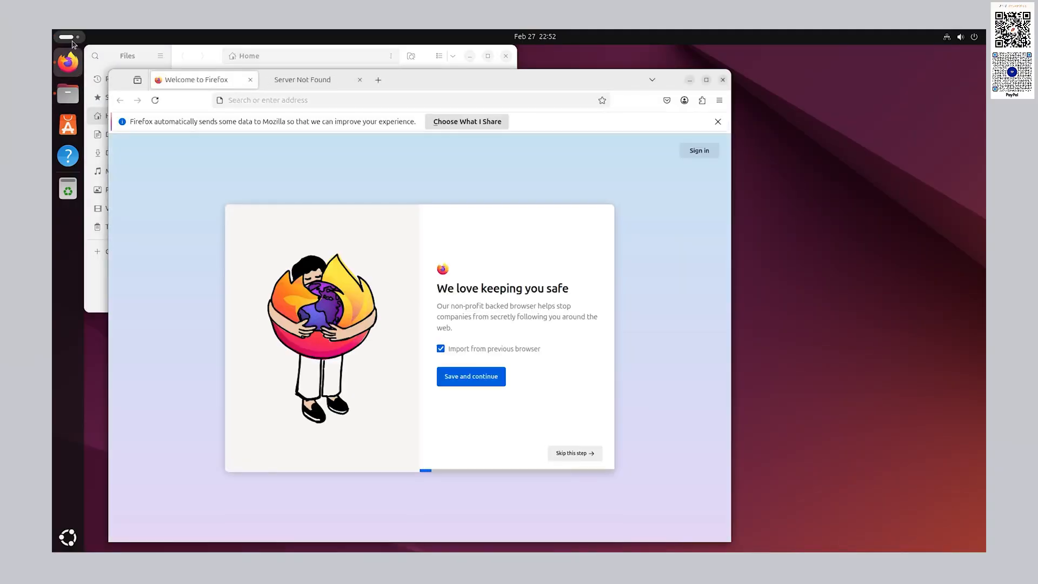
left_click(73, 41)
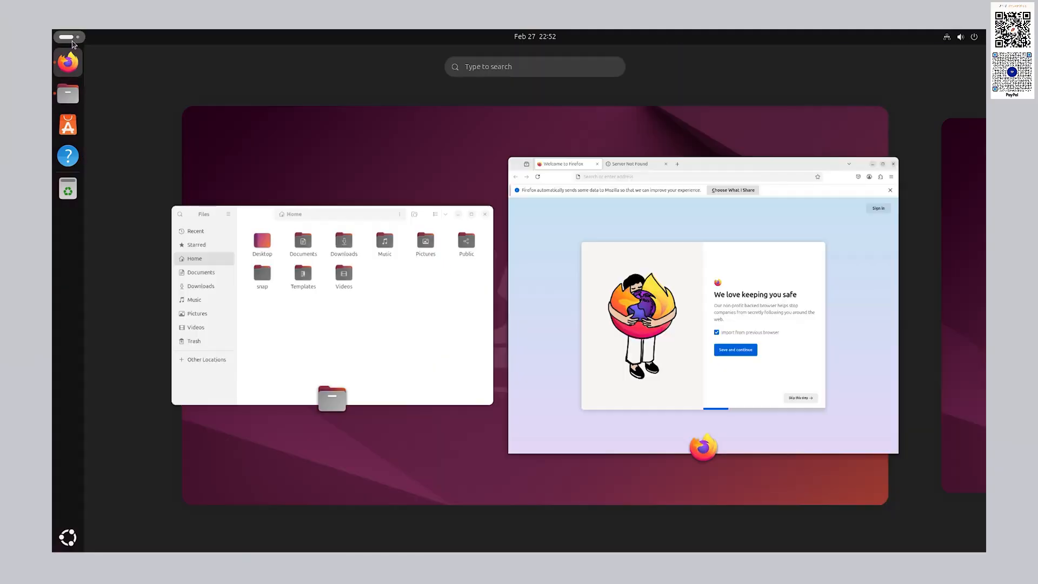
left_click_drag(620, 233, 960, 253)
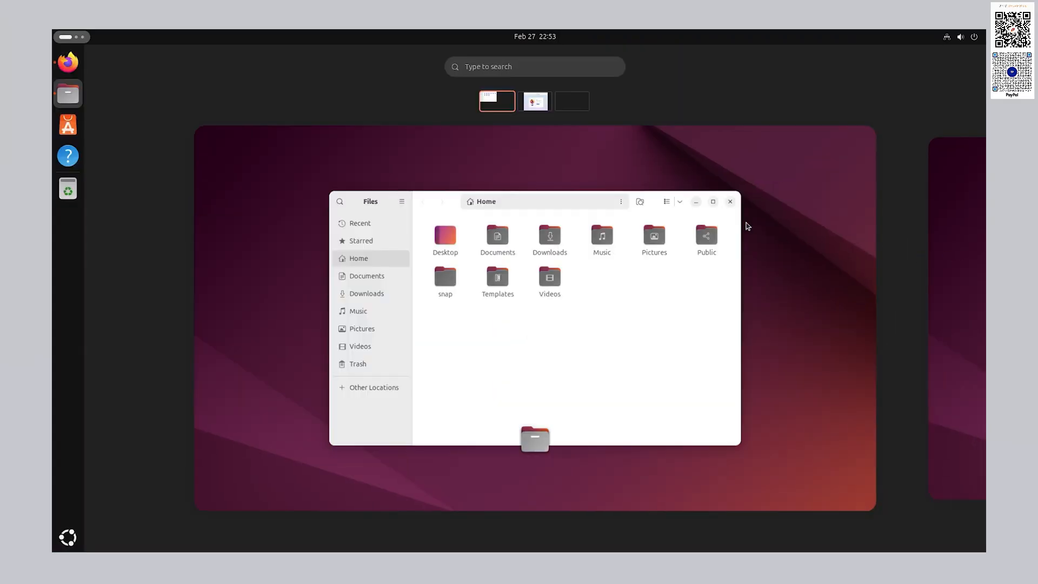
left_click(572, 156)
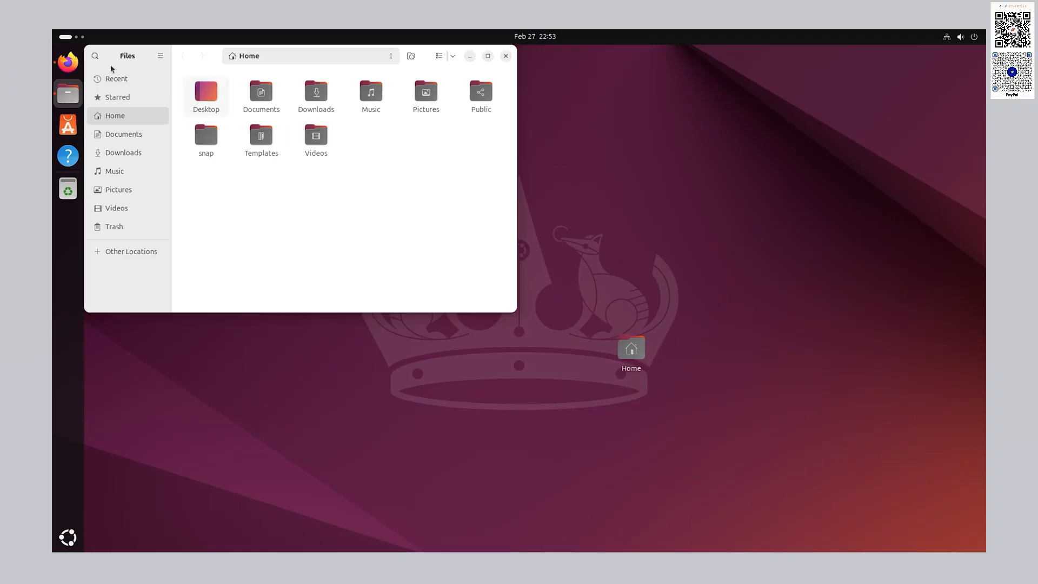
left_click(80, 41)
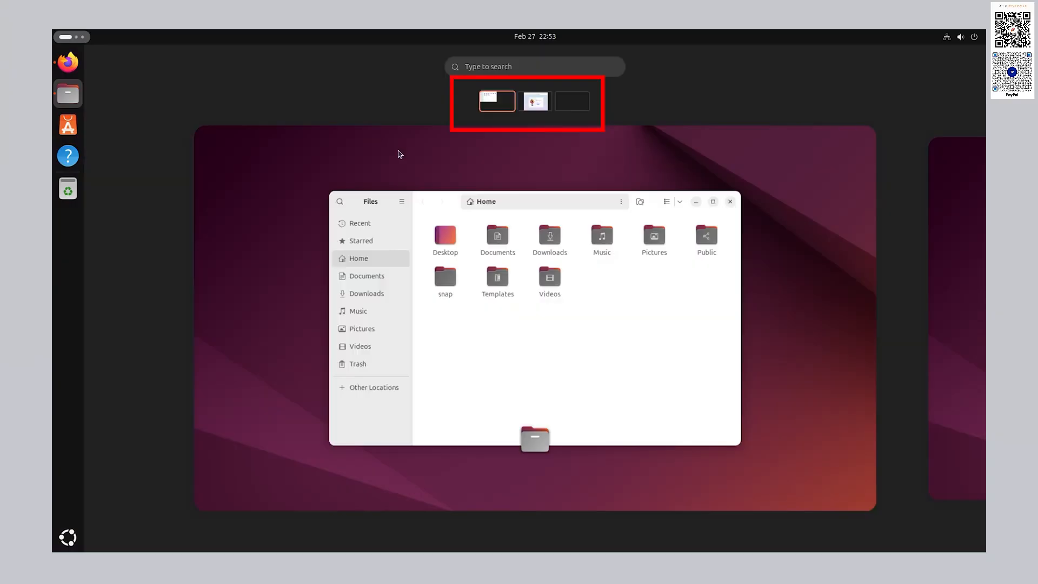
left_click(531, 148)
- Close the Files and Firefox windows, then show the notifications and calendar panel
left_click(505, 57)
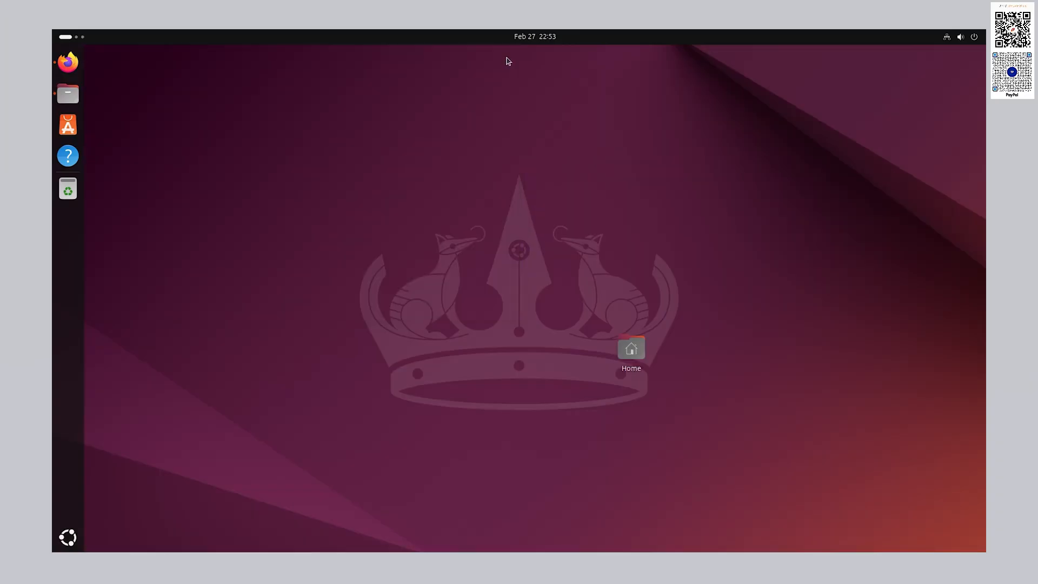
left_click(83, 40)
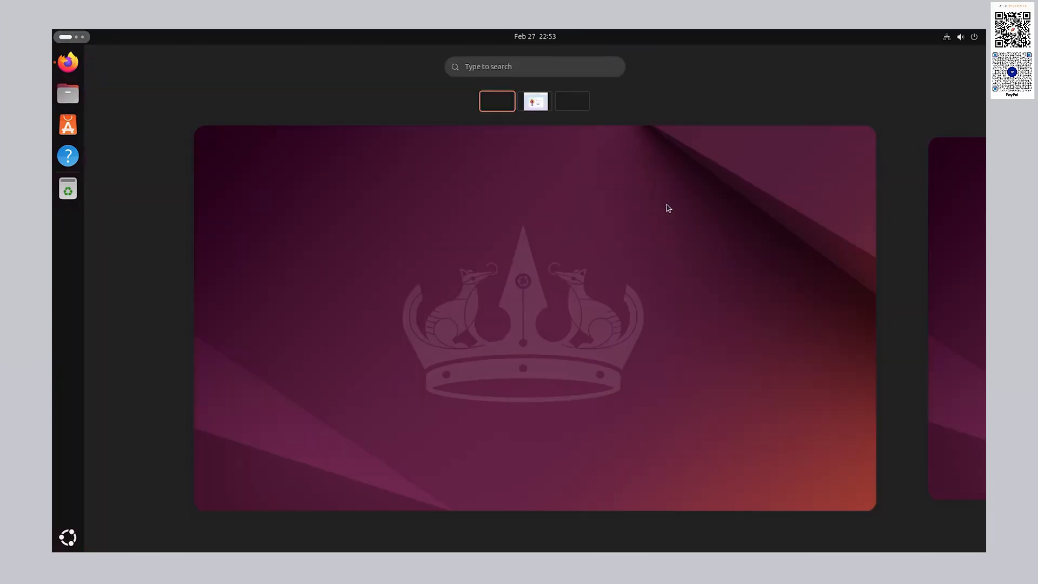
left_click(542, 108)
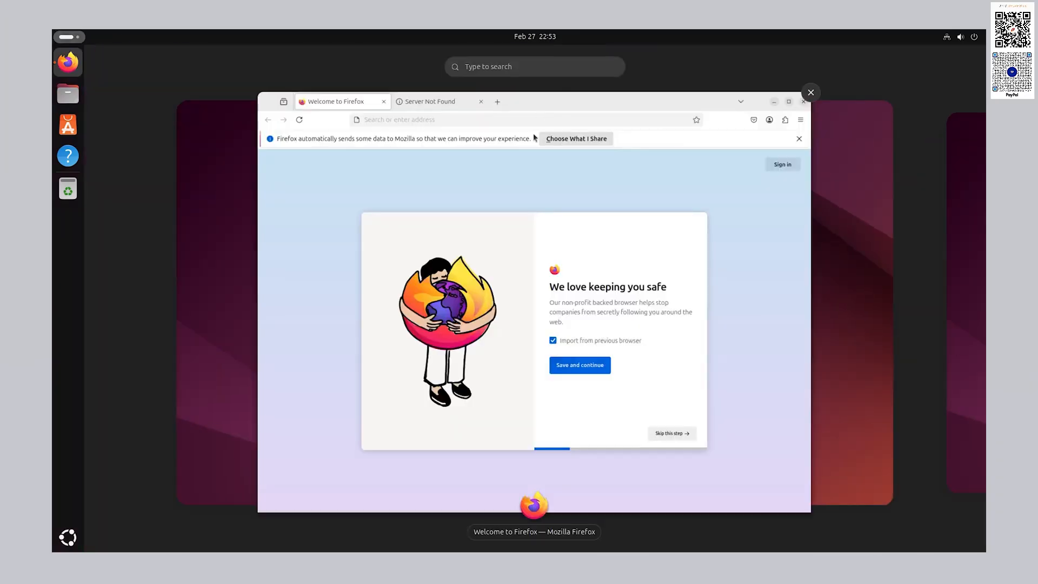
left_click(809, 92)
left_click(68, 38)
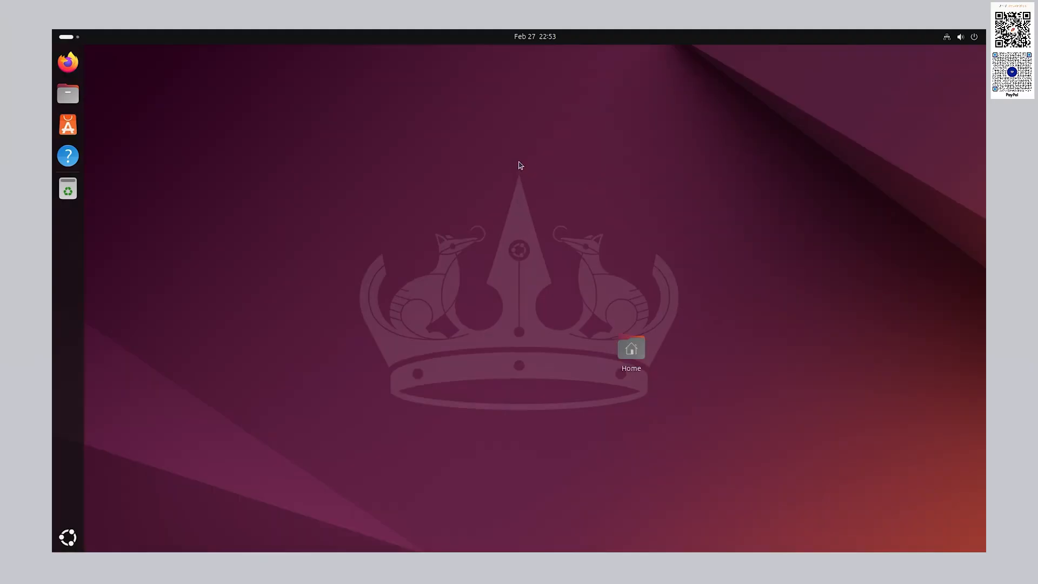
left_click(529, 39)
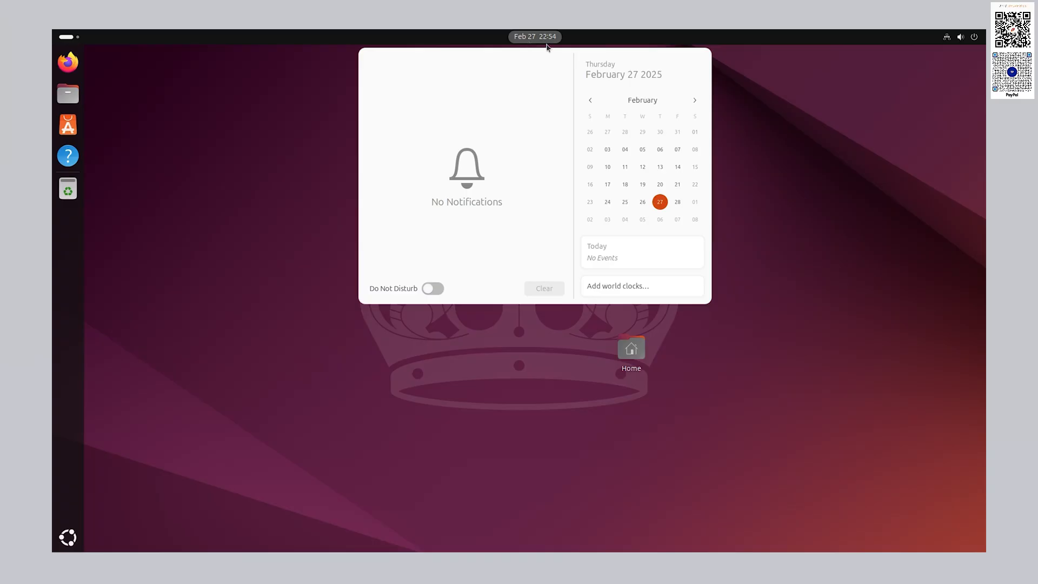
- Try the screenshot tool's screen-recording and full-screen modes, then dismiss it without capturing
left_click(978, 39)
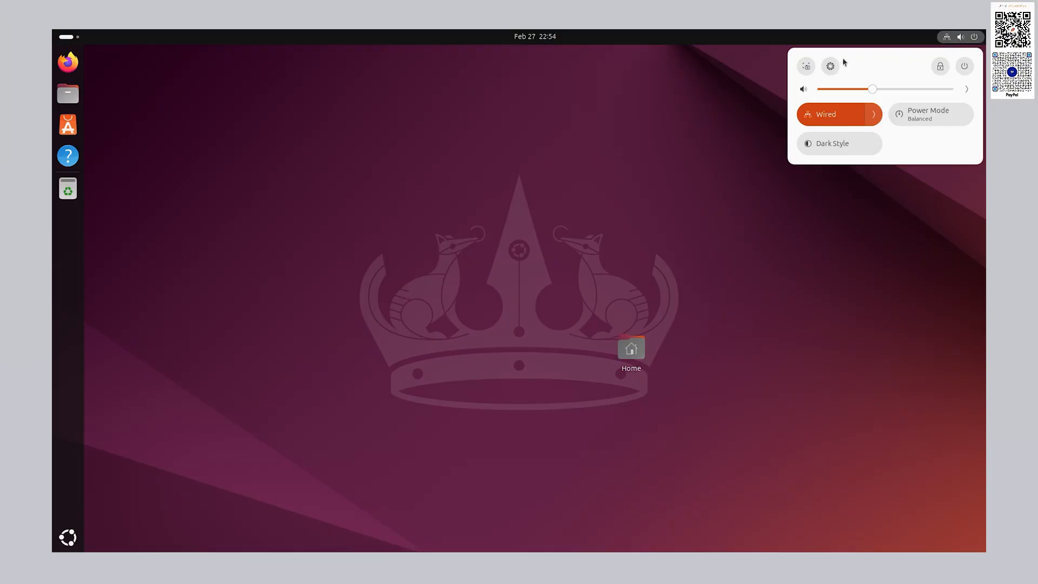
left_click(807, 67)
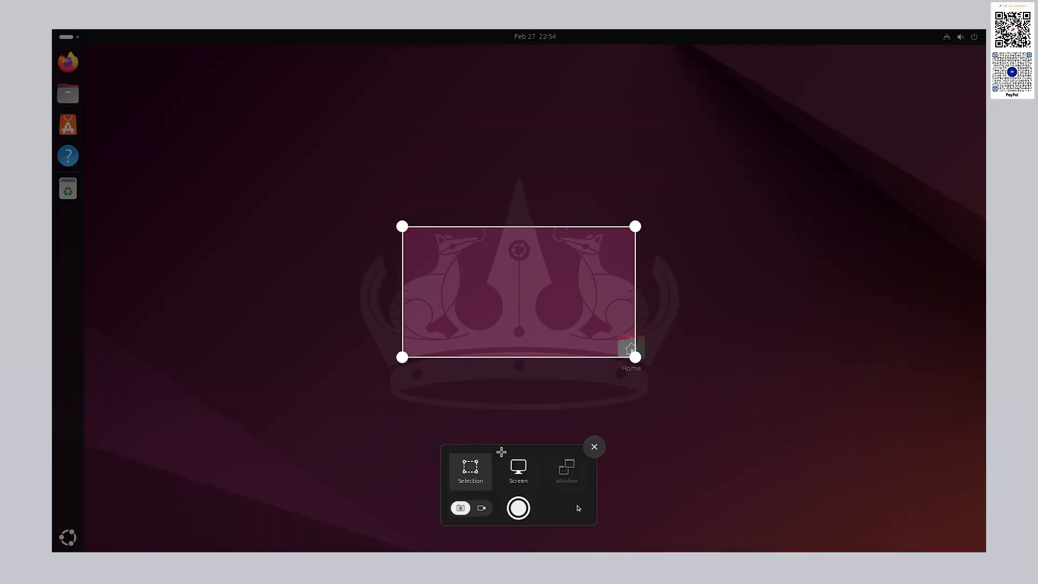
left_click(481, 507)
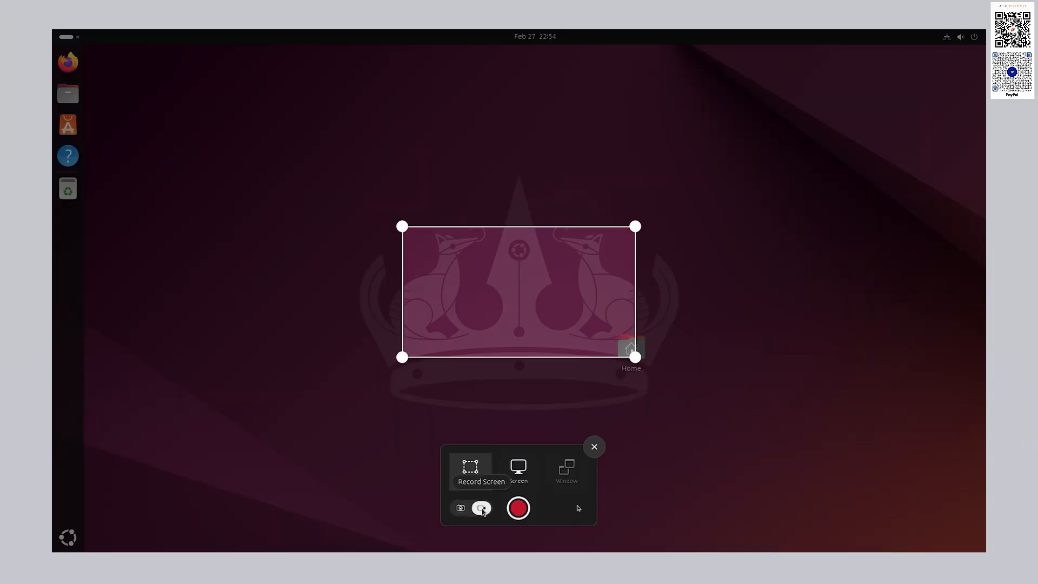
left_click(527, 468)
left_click(460, 508)
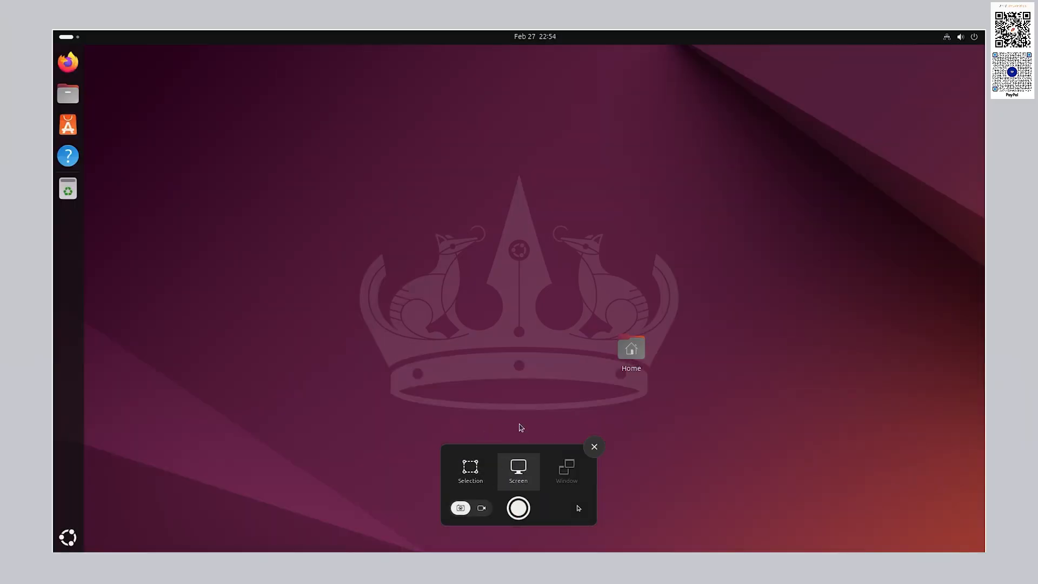
left_click(594, 447)
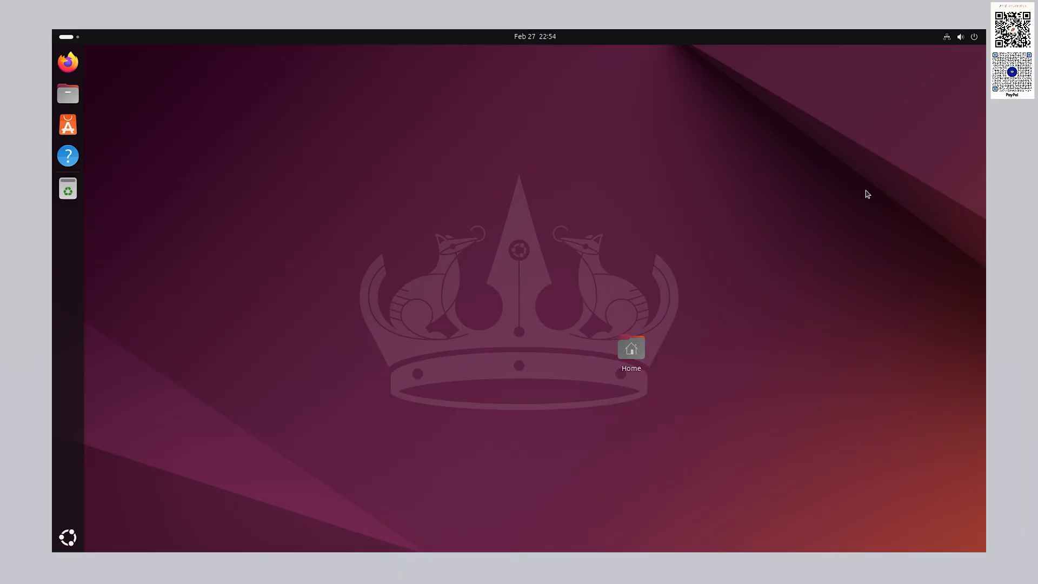
- Open the Settings window from quick settings and close it again
left_click(965, 37)
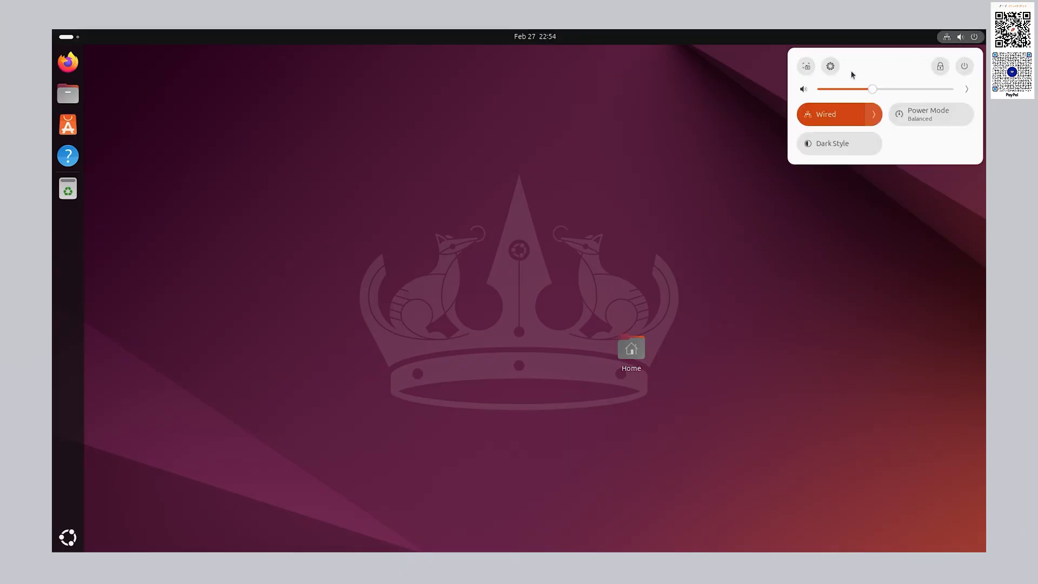
left_click(831, 67)
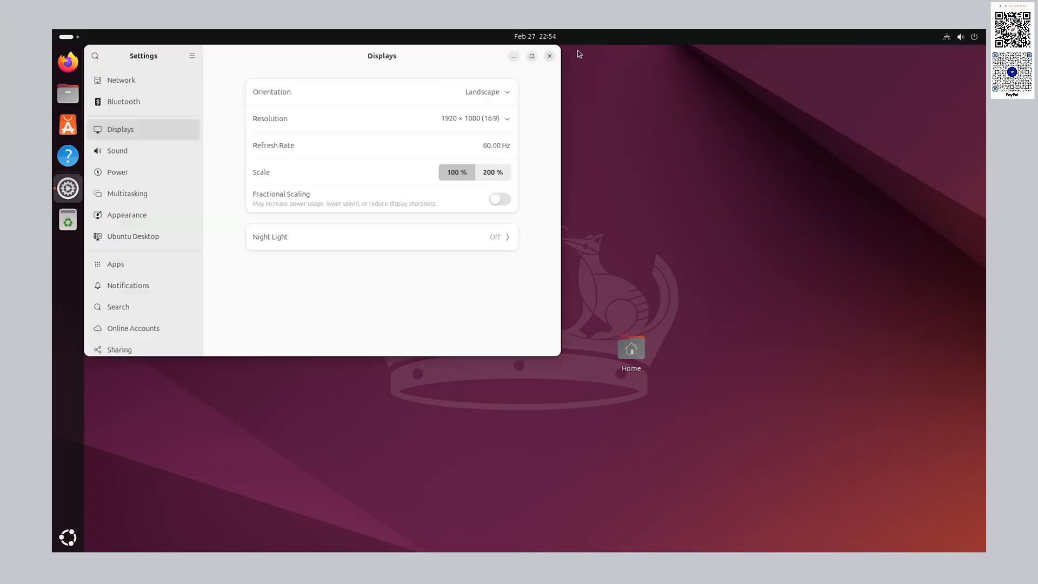
left_click(550, 56)
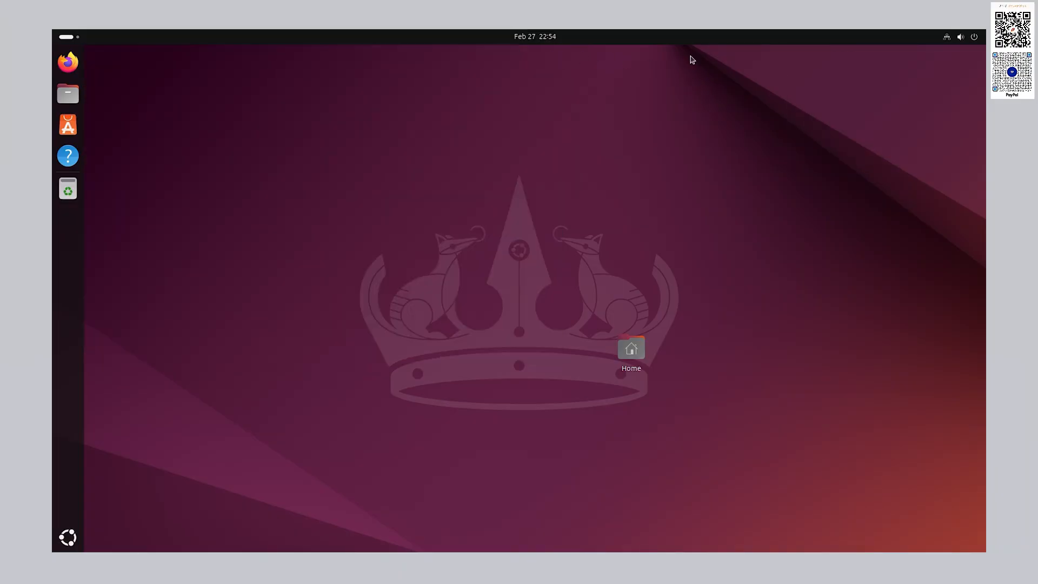
- Peek at the power options, then nudge the volume slider up and close quick settings
left_click(947, 41)
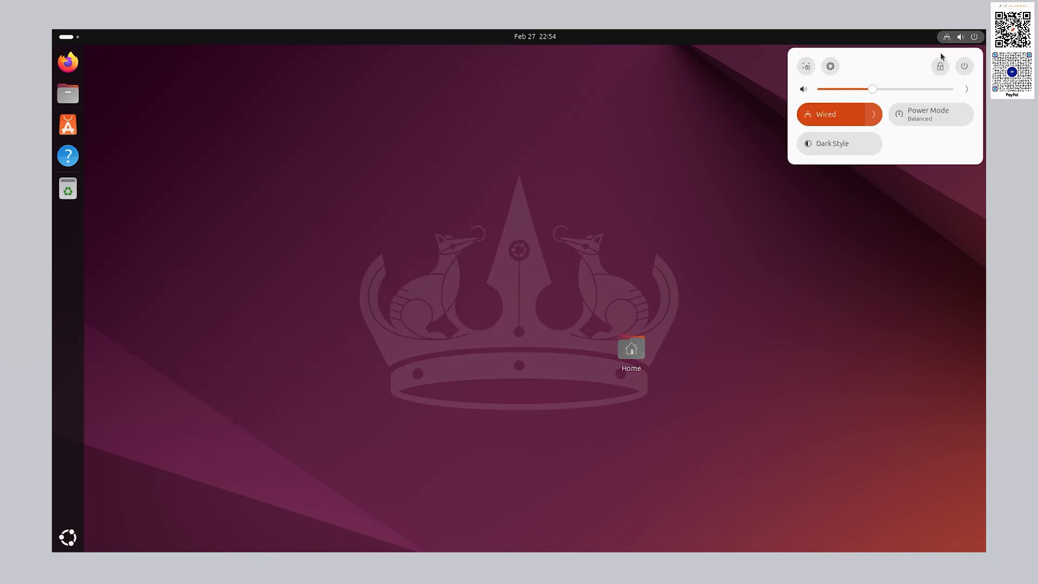
left_click(965, 67)
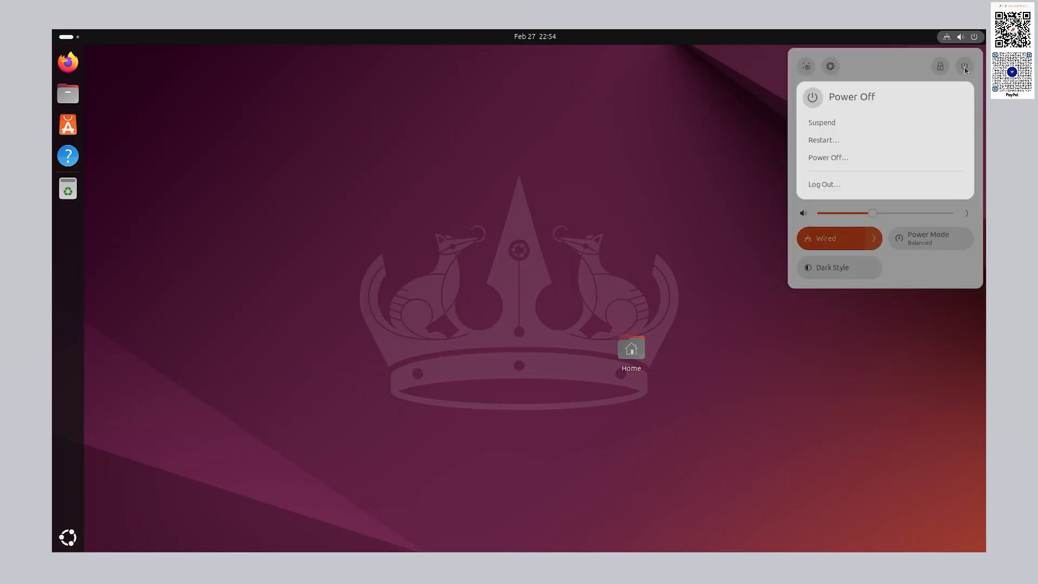
left_click(965, 67)
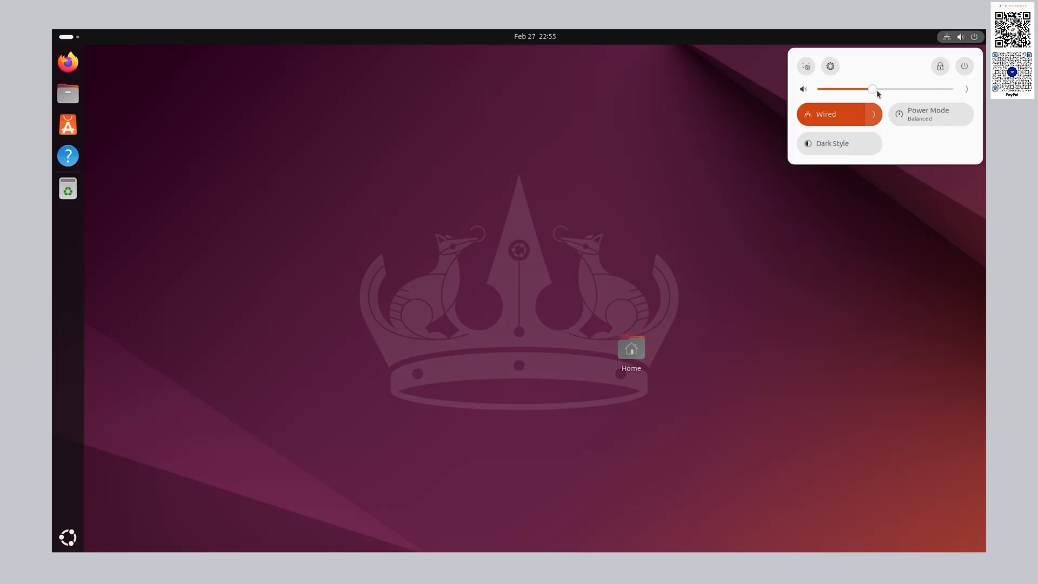
left_click_drag(877, 91, 895, 96)
left_click(663, 162)
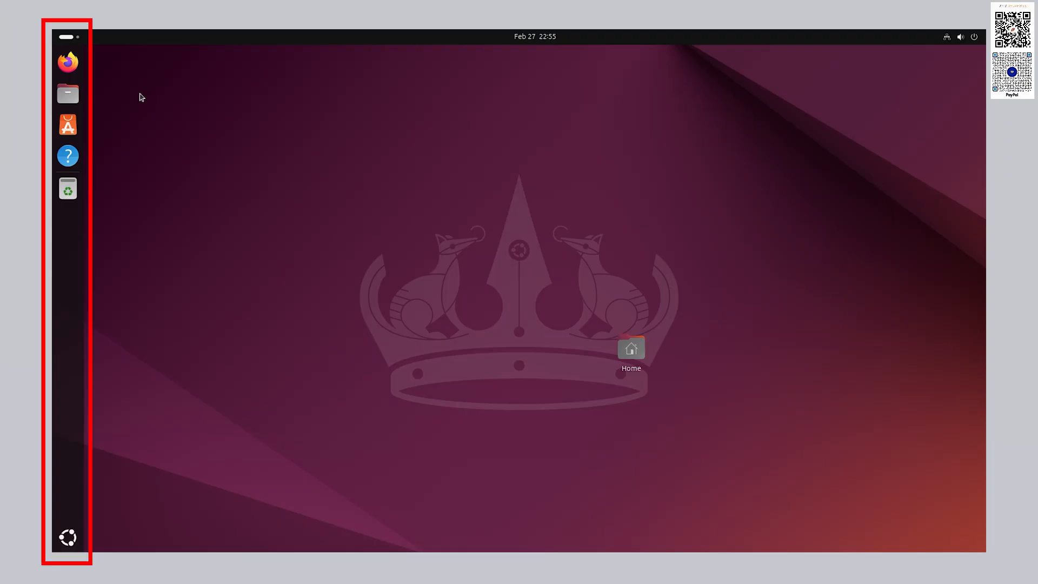
left_click(73, 95)
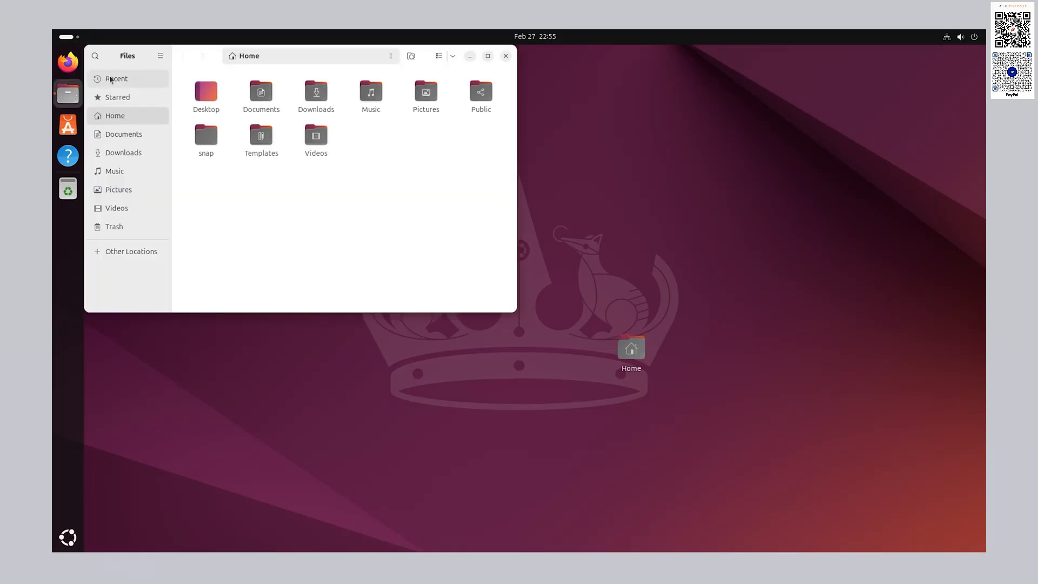
left_click_drag(127, 56, 253, 97)
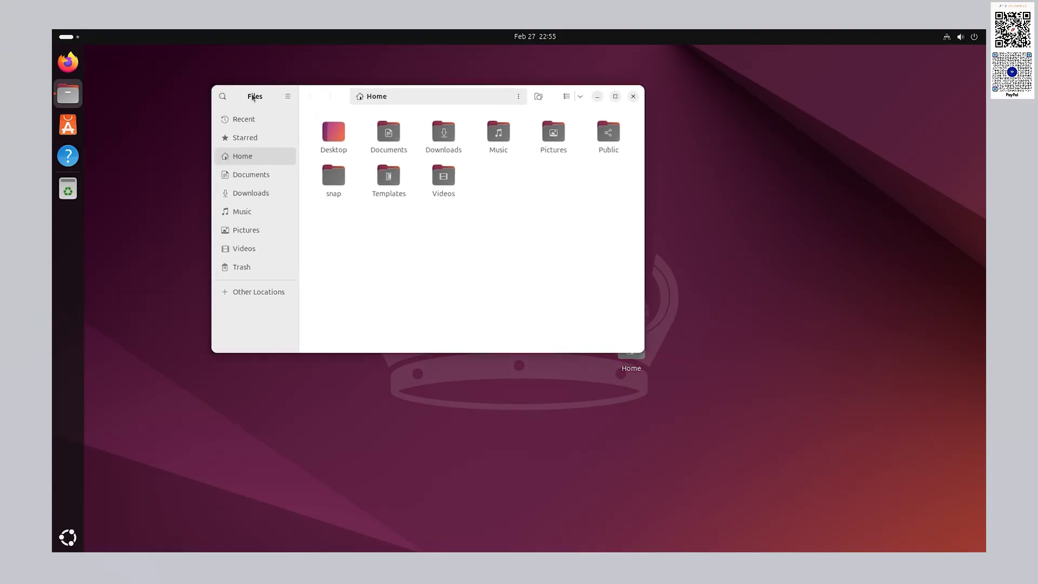
left_click(155, 104)
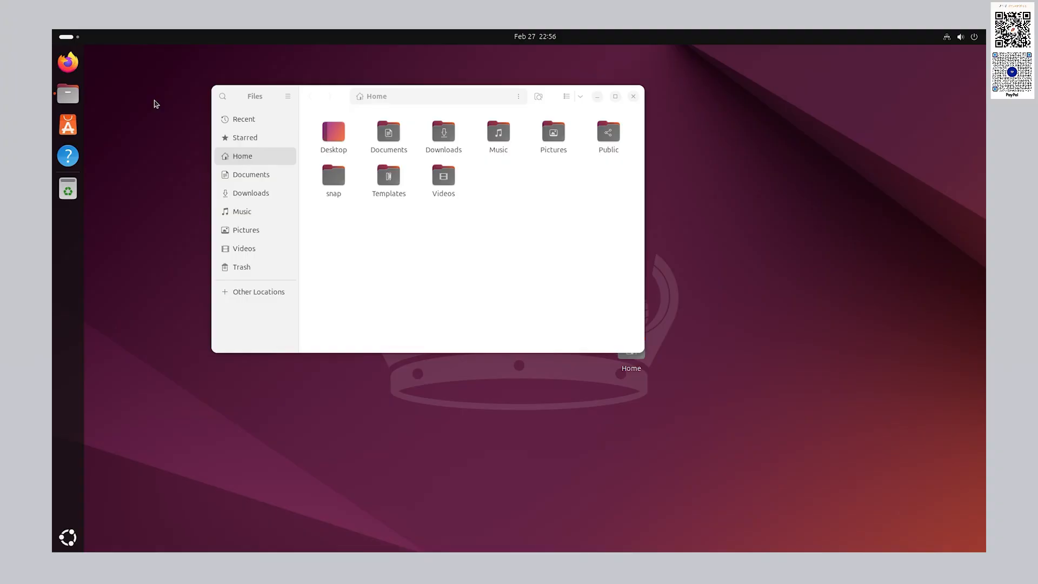
left_click(634, 97)
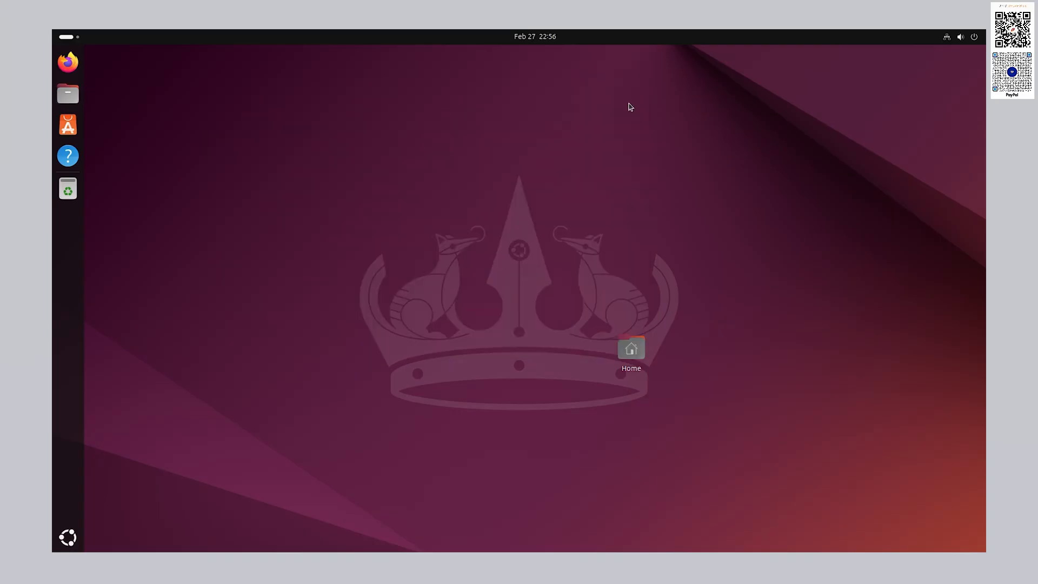
- Pin Calculator to the dock from its context menu in the app grid, then return to the desktop
left_click(60, 546)
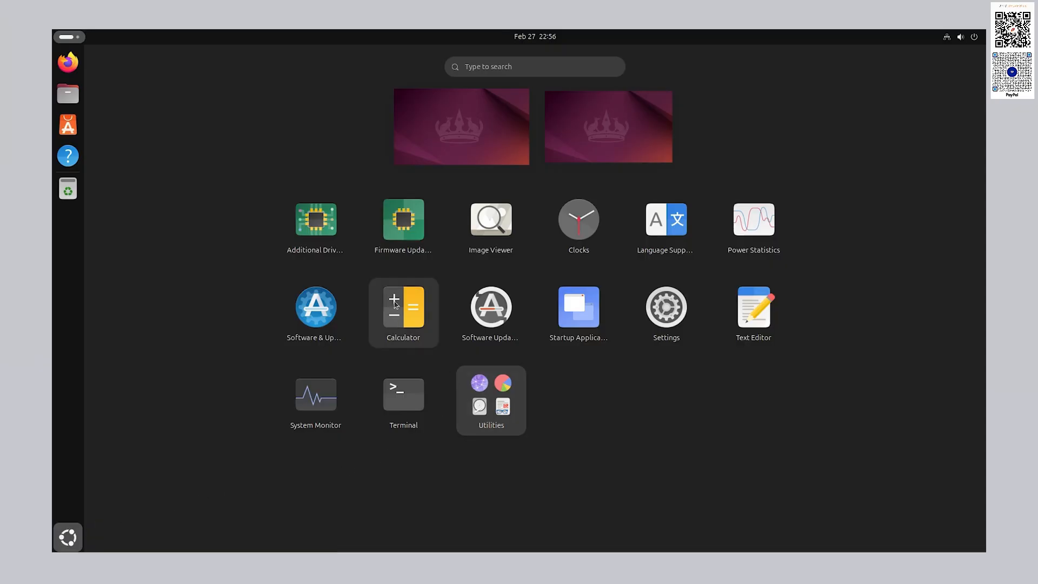
right_click(395, 304)
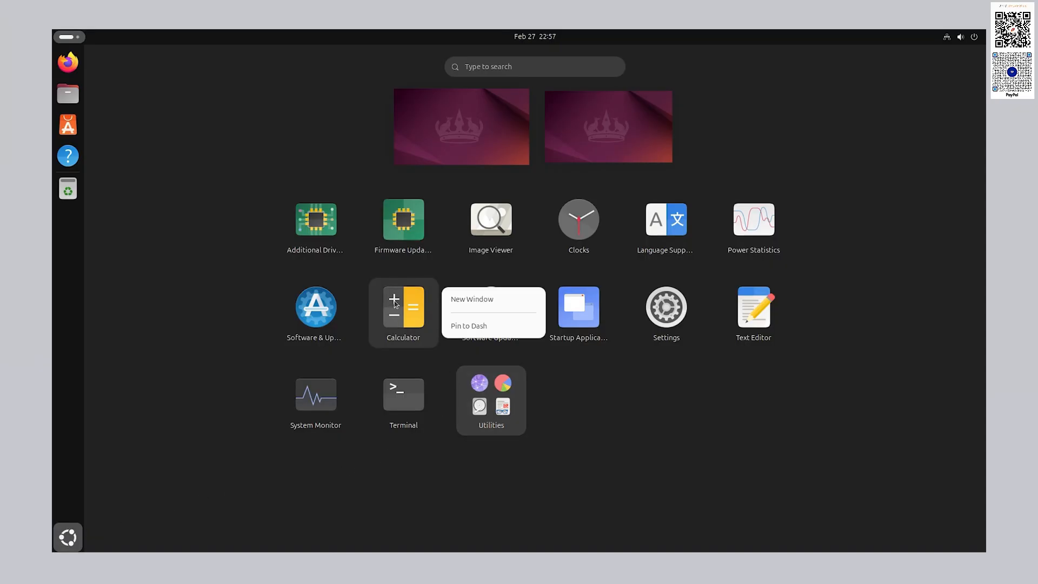
left_click(488, 325)
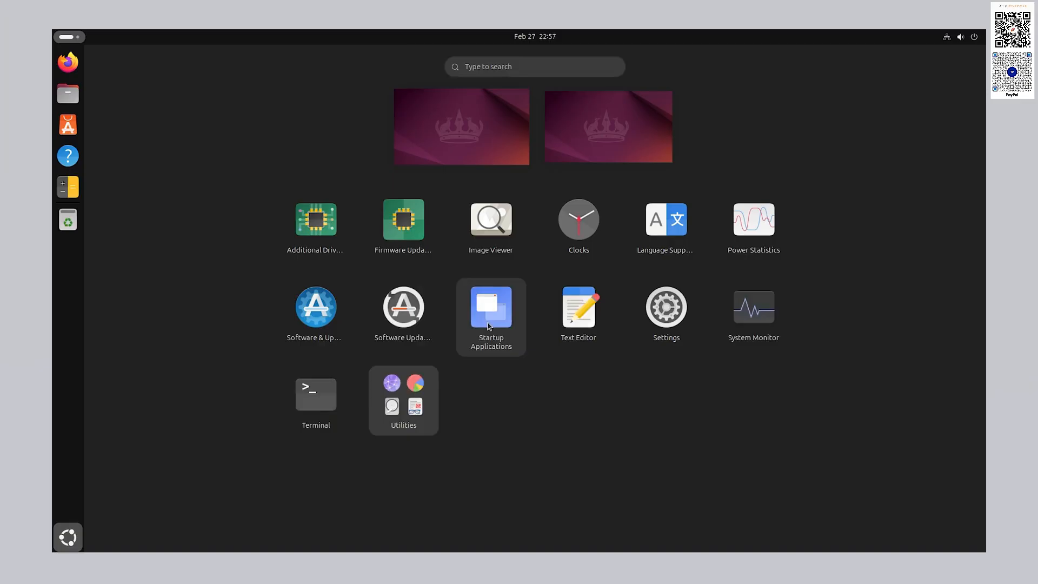
left_click(68, 537)
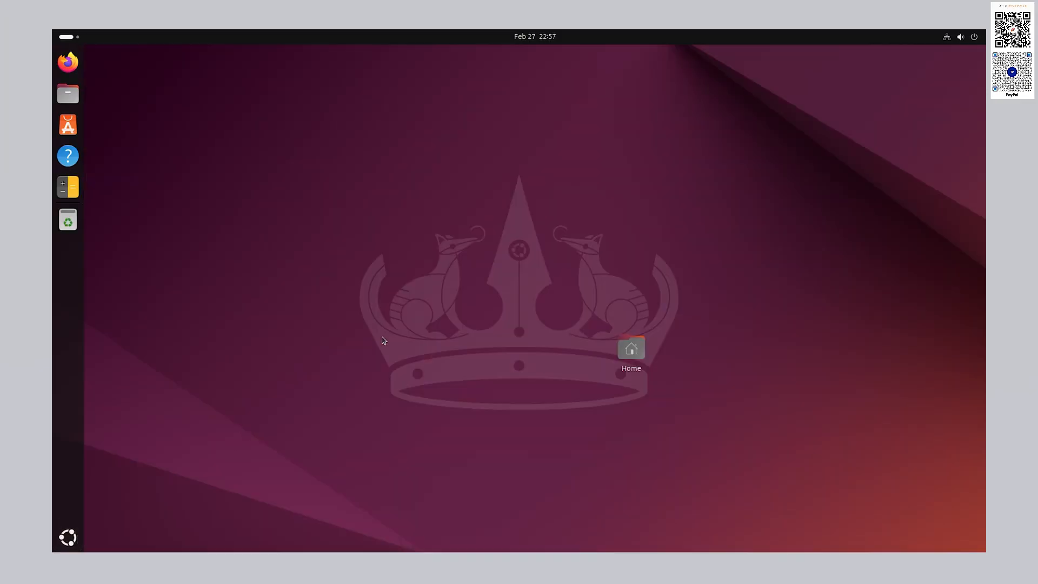
- Open the Home folder in Files from the desktop Home icon
double_click(633, 354)
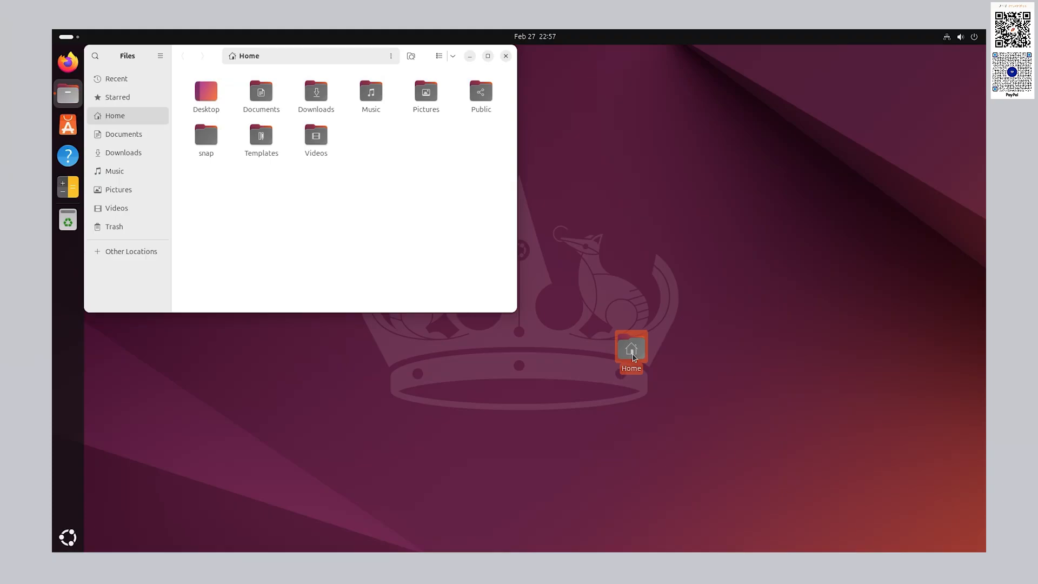
- Browse to the Ubuntu drive's root through Other Locations and maximize the Files window
left_click(125, 255)
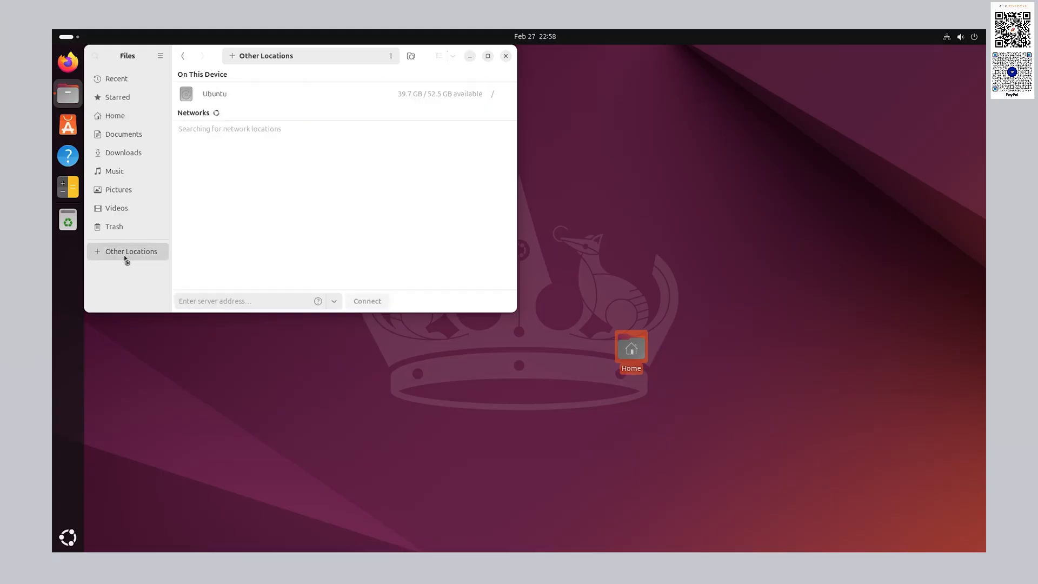
left_click(233, 96)
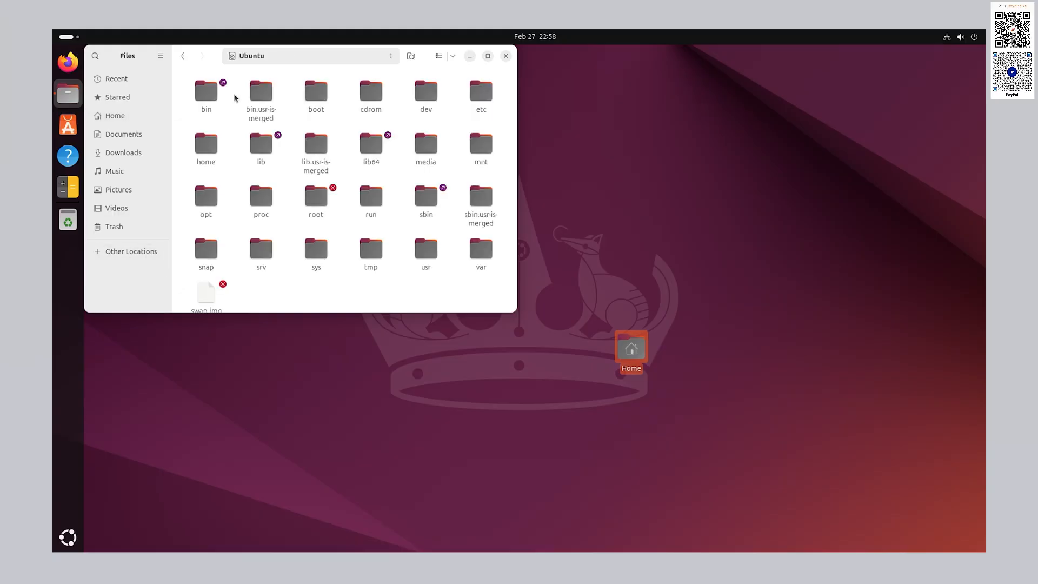
double_click(215, 60)
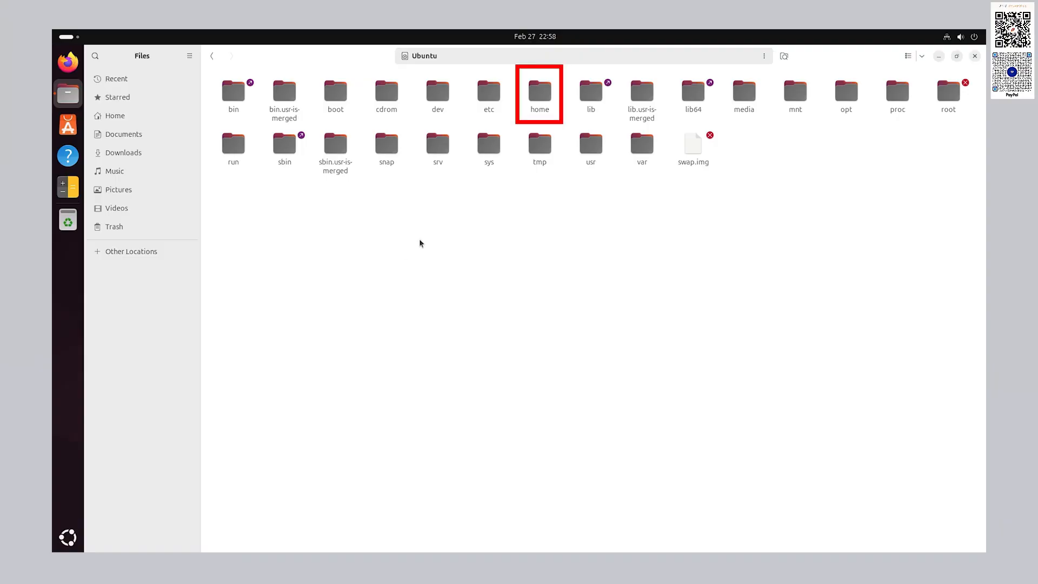
- Open /home and then the user's personal folder, close Files, and launch App Center
double_click(541, 91)
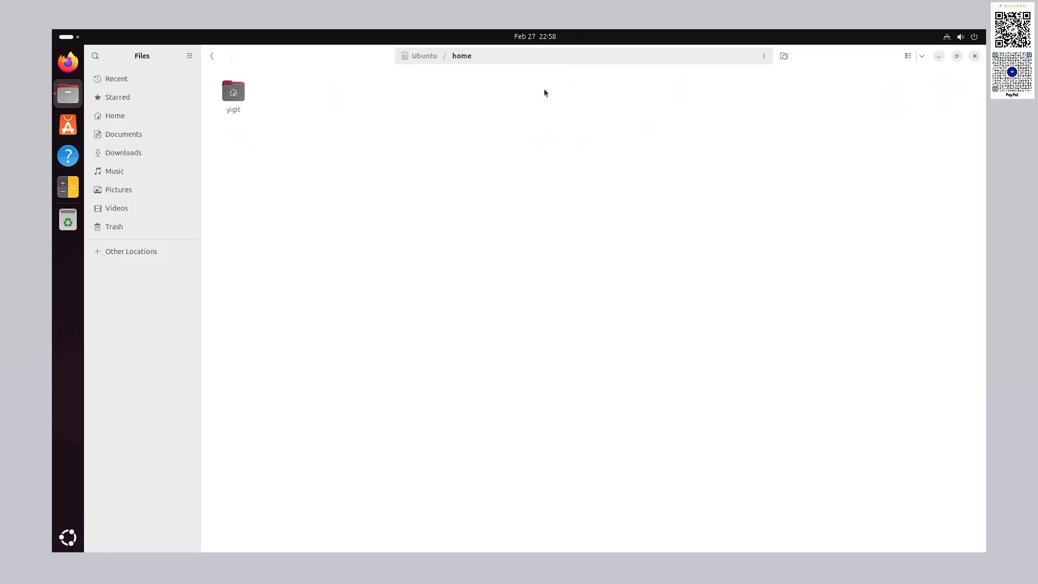
double_click(239, 102)
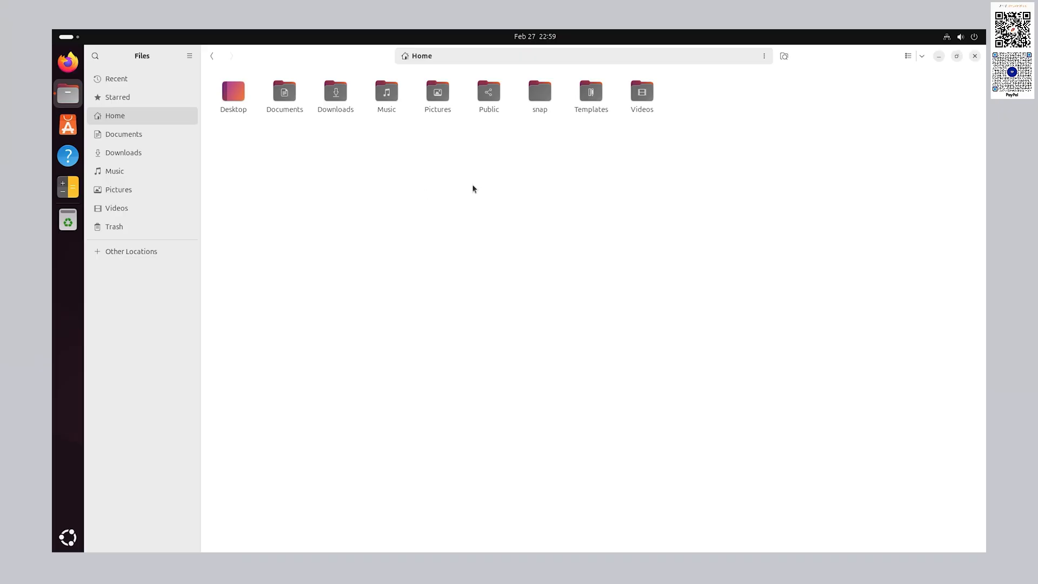
left_click(974, 58)
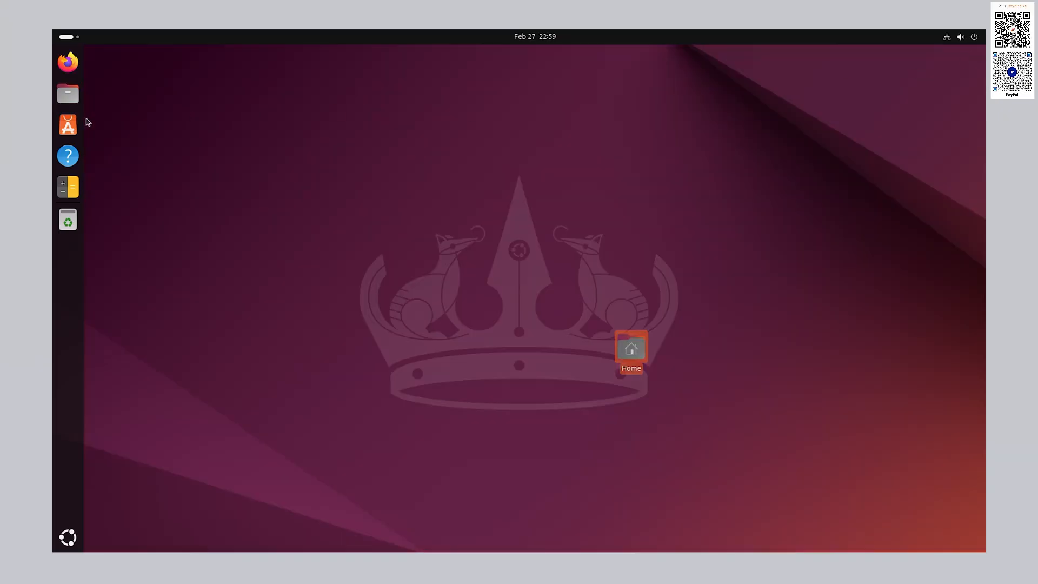
left_click(67, 126)
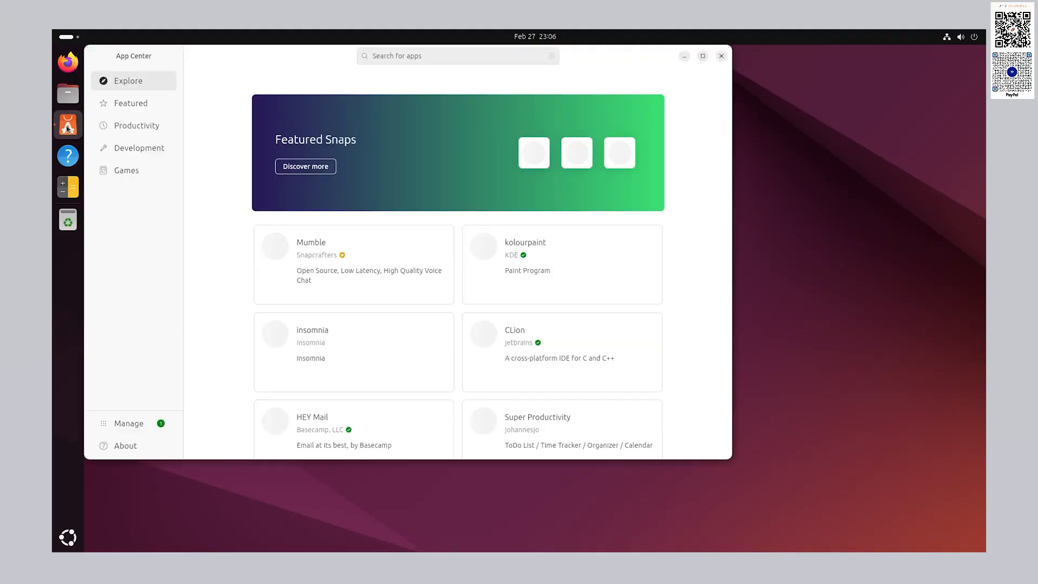
- Maximize App Center, search for 'libreoffice' and open the libreoffice snap's page
double_click(283, 65)
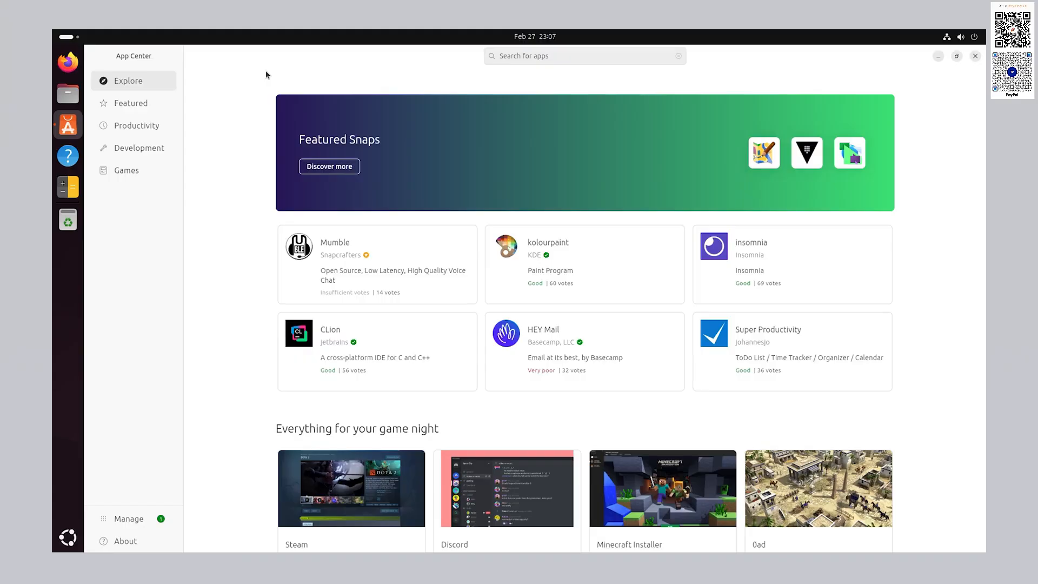
left_click(604, 55)
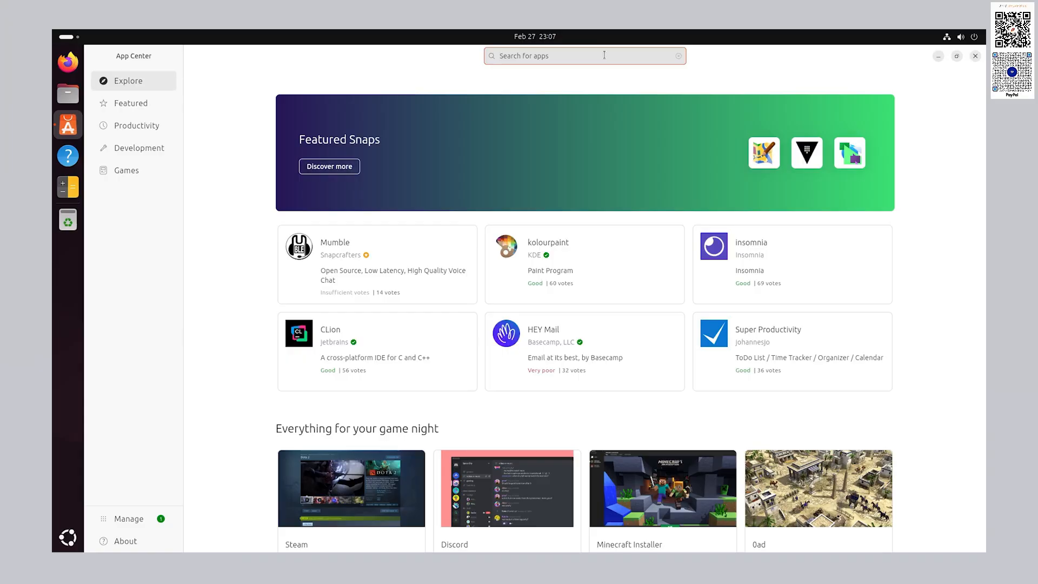
type("libreoffice")
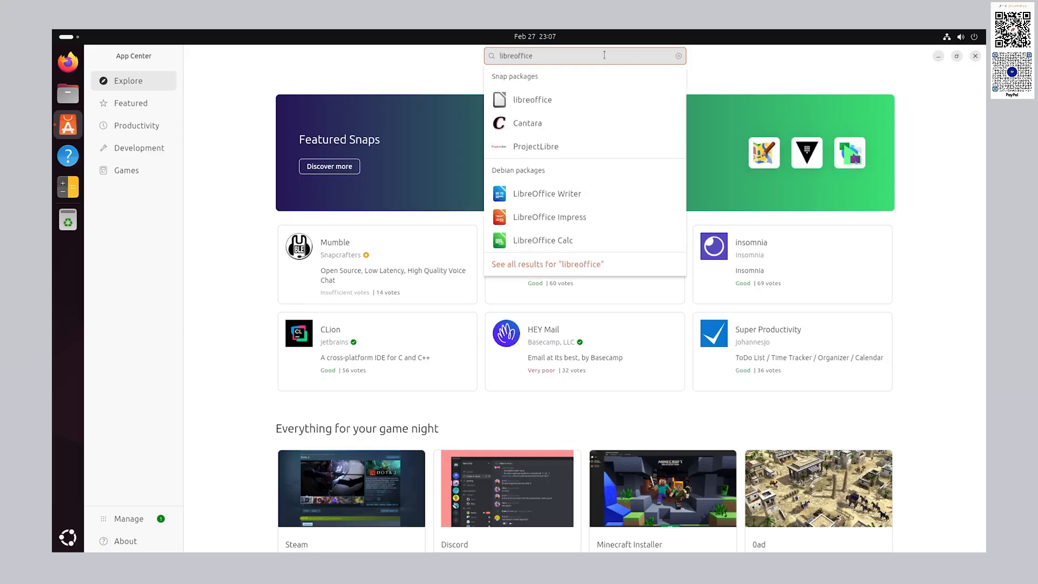
left_click(556, 110)
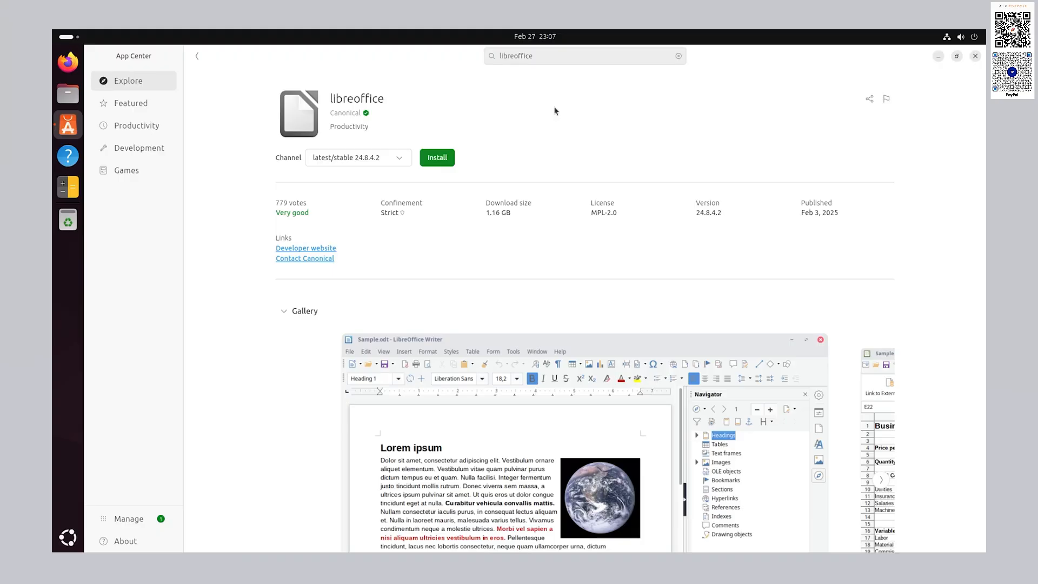
- Install the libreoffice snap (latest/stable 24.8.4.2), authorizing with the account password
left_click(448, 160)
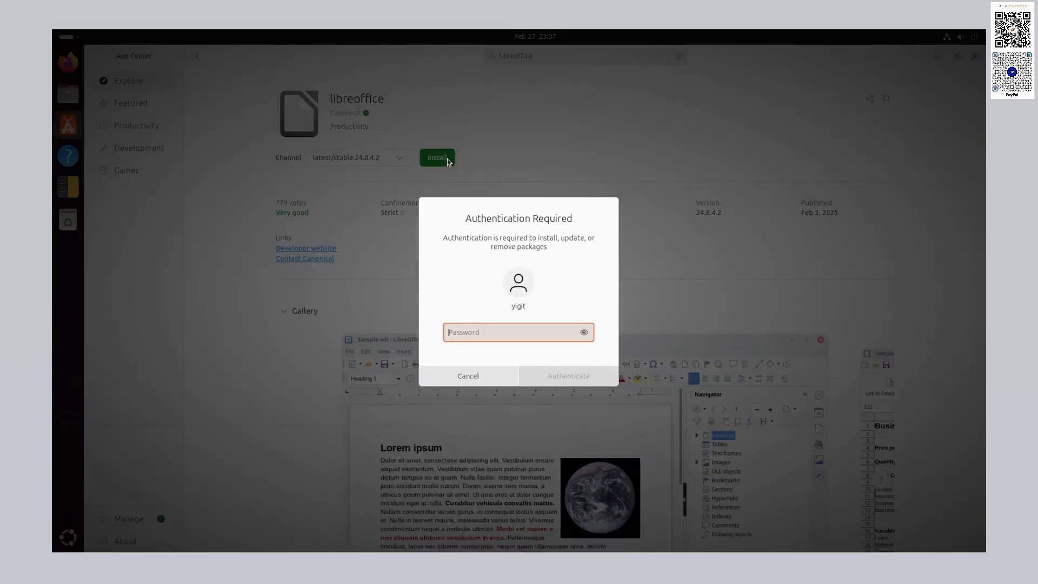
type("••••••")
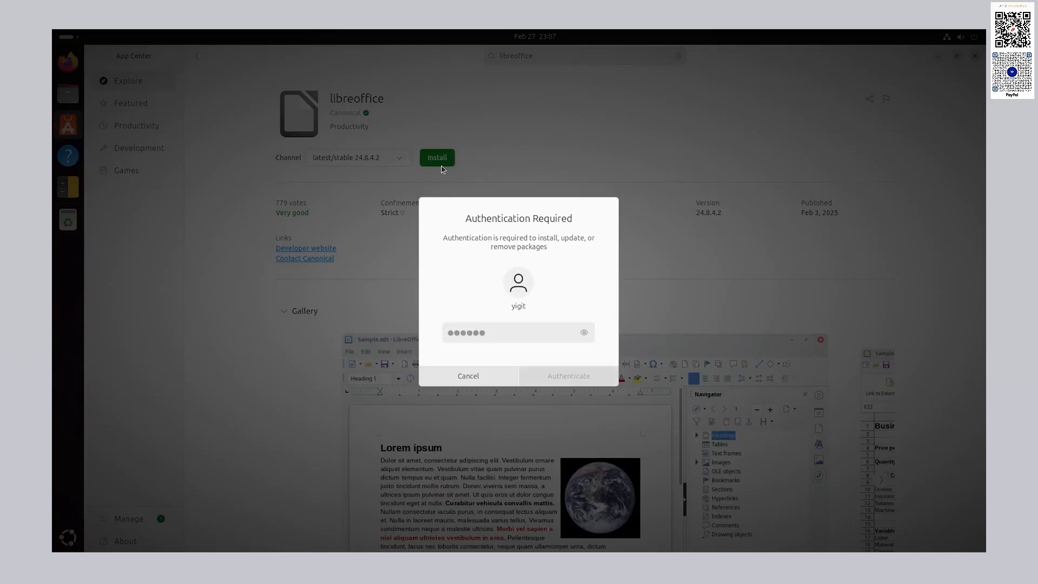
key("Return")
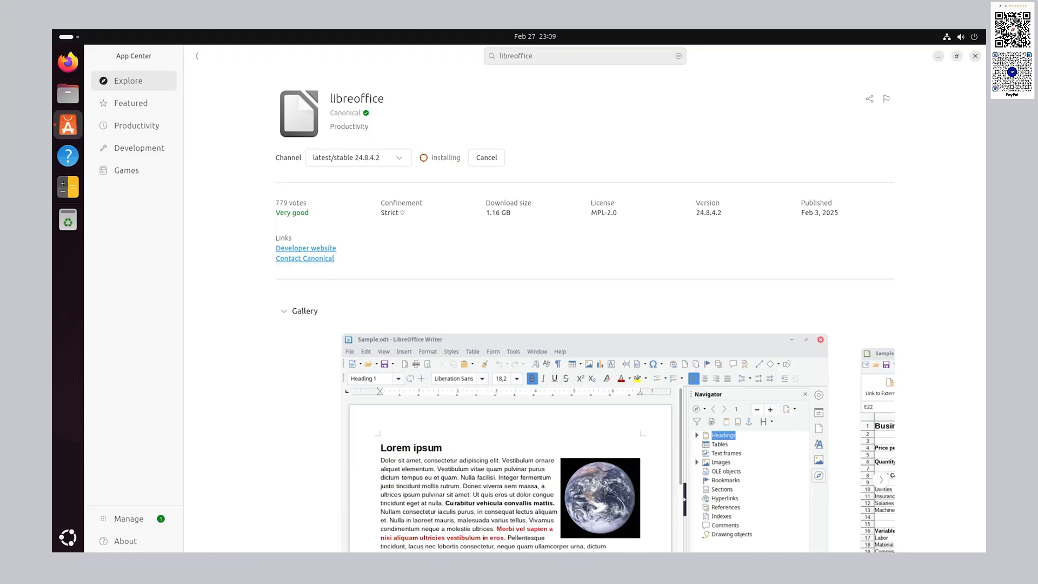
left_click(463, 158)
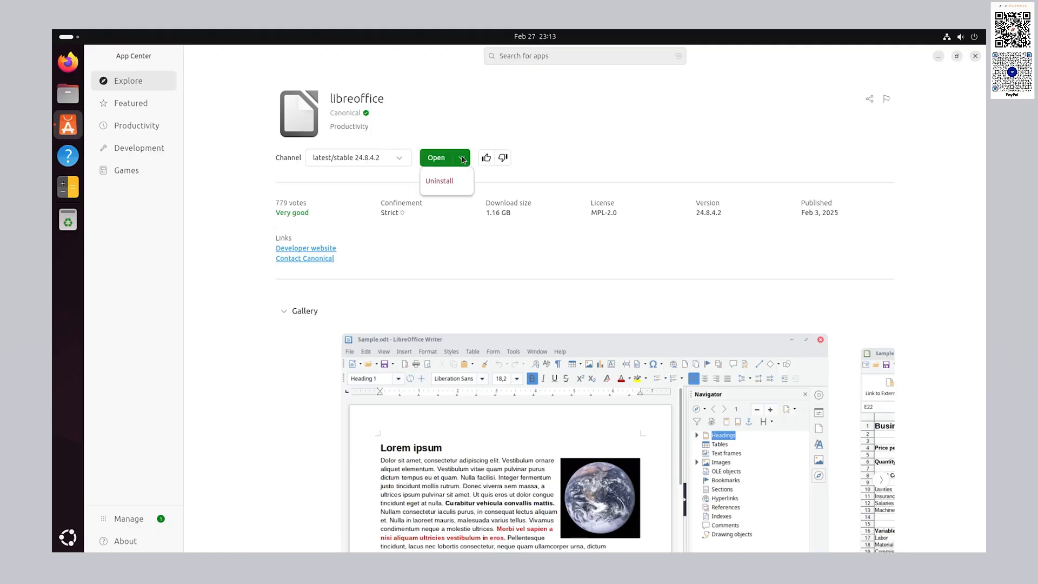
left_click(462, 159)
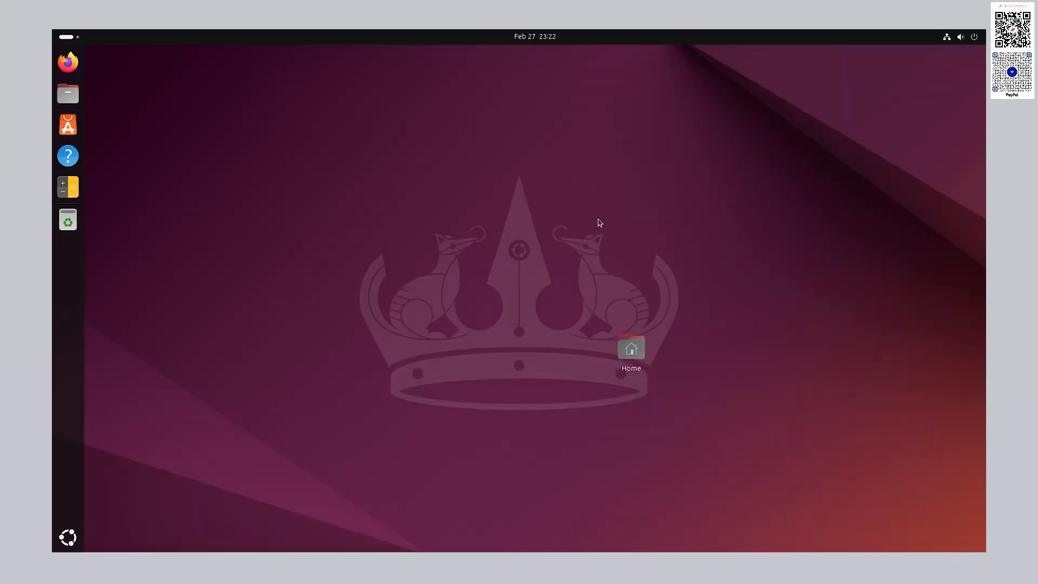
- Launch LibreOffice Writer from the app grid, dismiss the tip of the day, and close the blank document
left_click(68, 537)
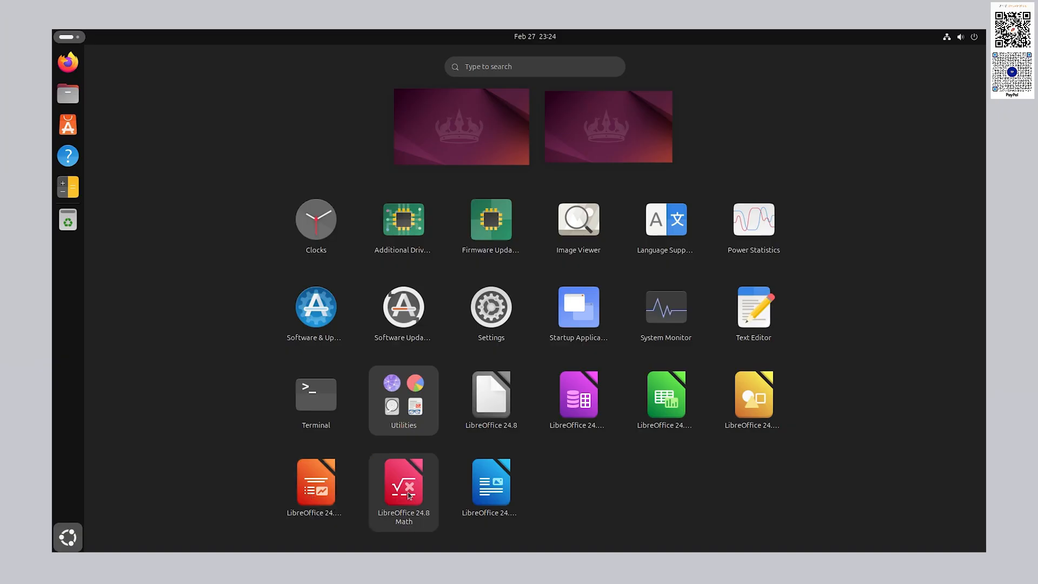
left_click(509, 507)
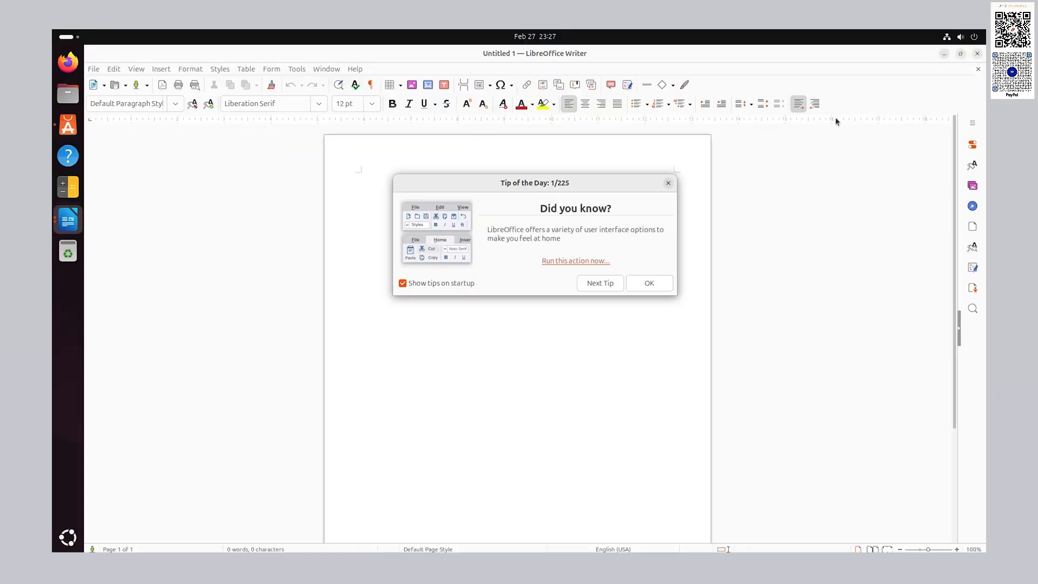
left_click(649, 283)
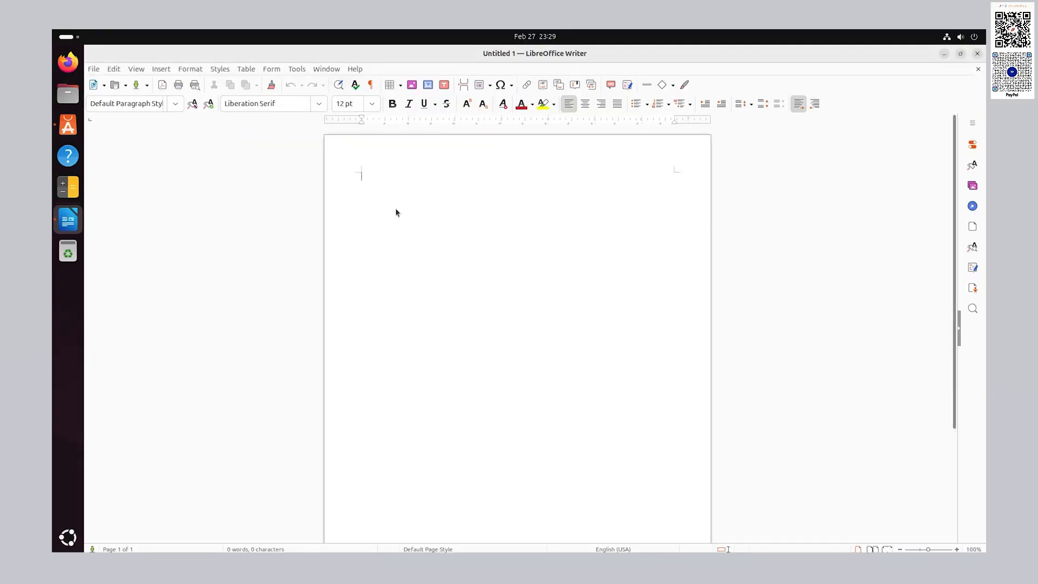
left_click(977, 53)
- Search App Center for 'GIMP' and open the GNU Image Manipulation Program page
left_click(68, 124)
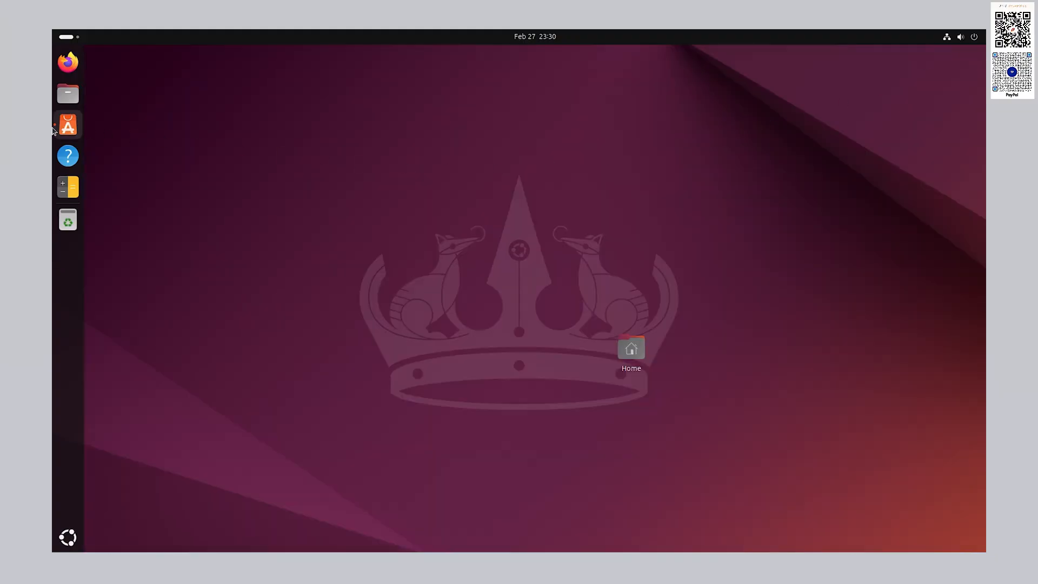
left_click(547, 56)
type("GIMP")
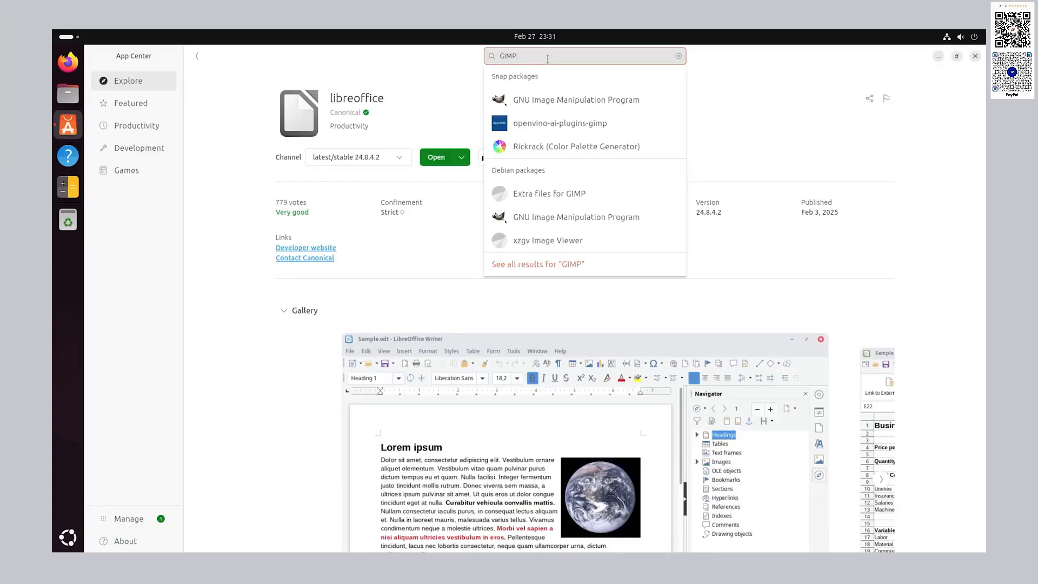
left_click(527, 108)
- Install GIMP 2.10.38 with password authorization, then launch it and maximize its window
left_click(437, 158)
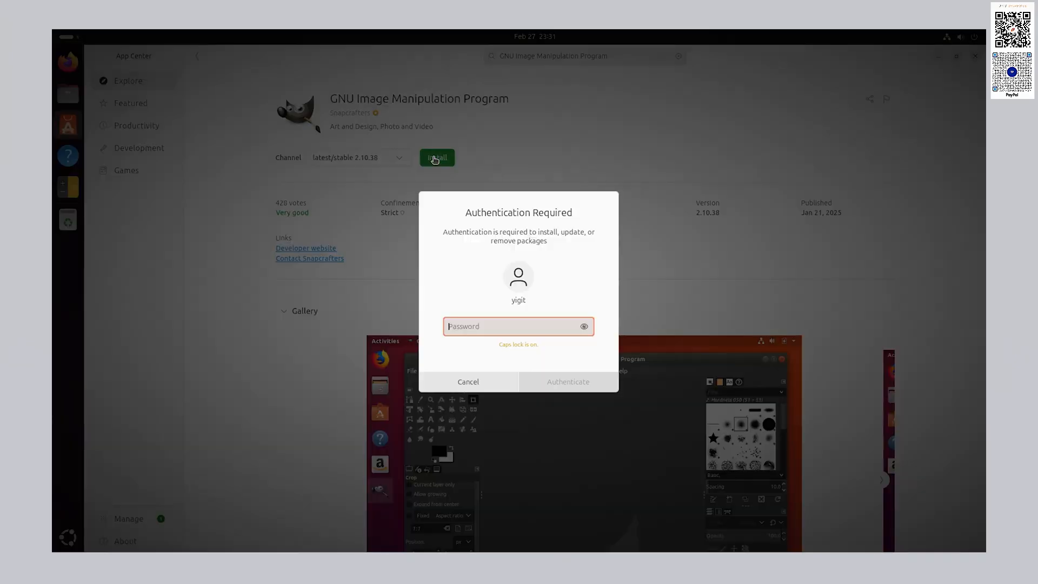
key("Return")
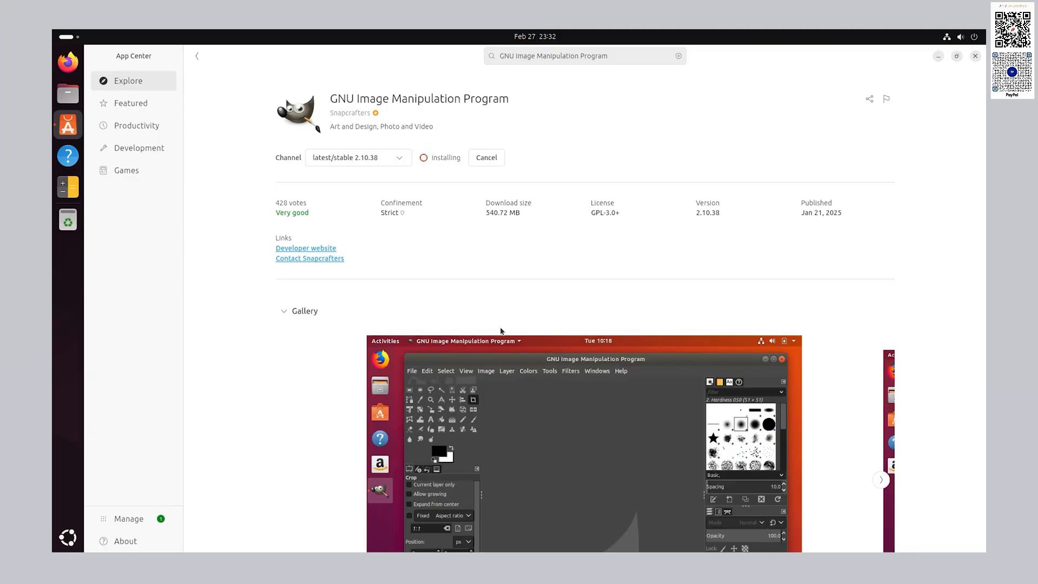
left_click(438, 157)
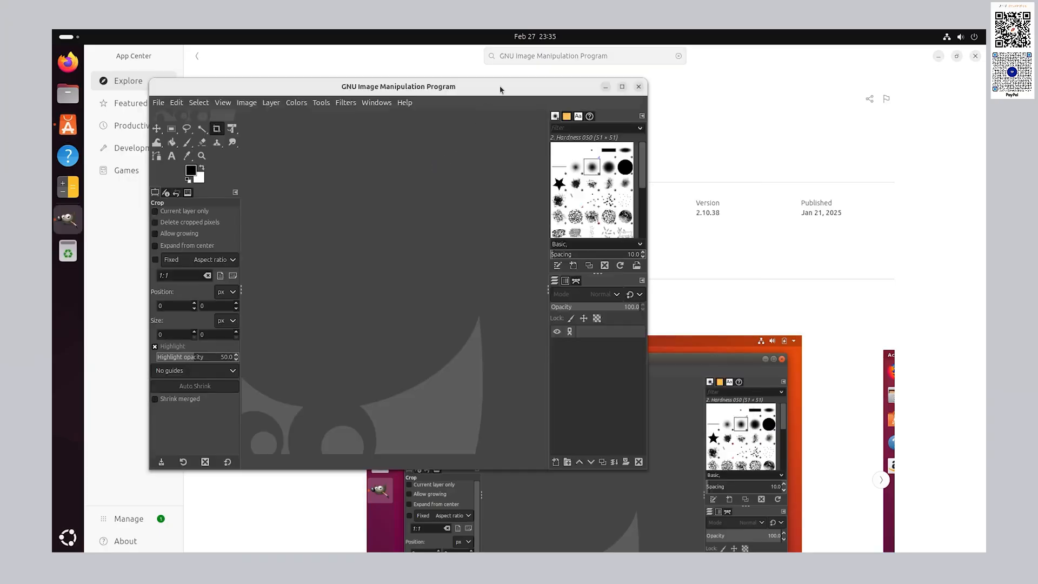
double_click(500, 89)
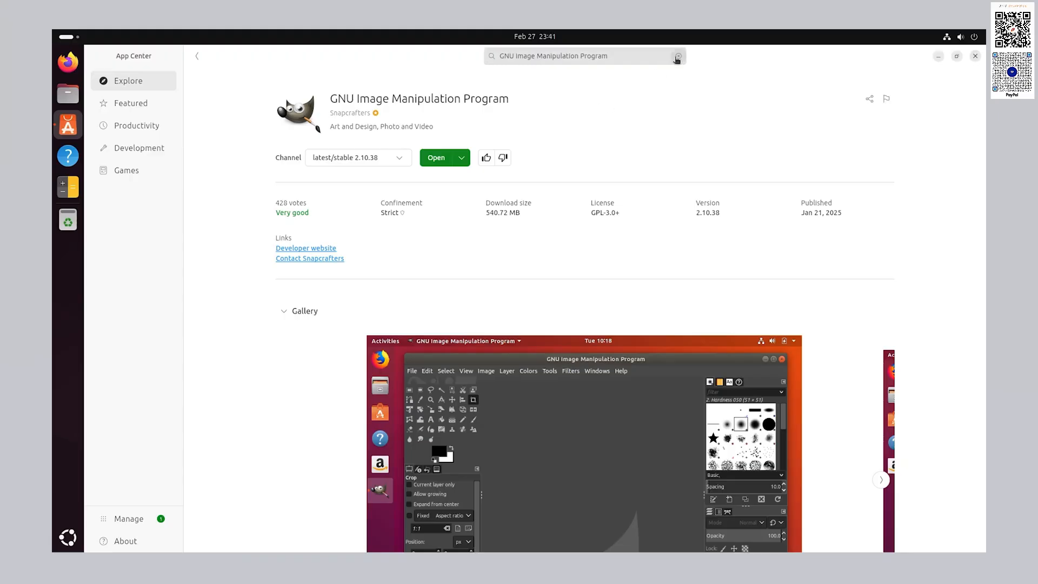
- Search for 'vlc' and install VLC, authorizing with the account password
left_click(677, 57)
type("vlc")
left_click(619, 99)
left_click(437, 157)
type("*******")
key("Return")
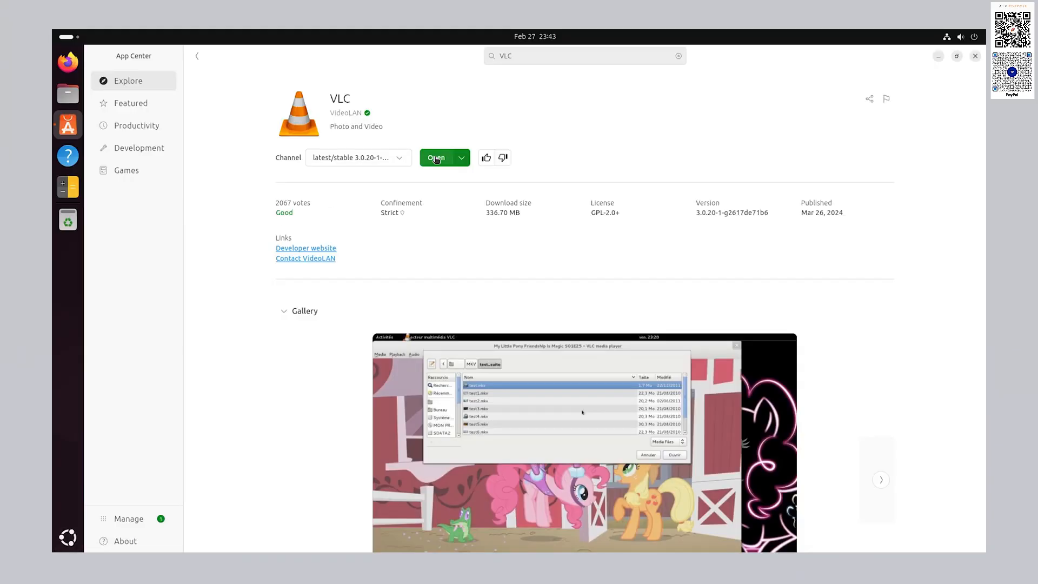
- Launch VLC 3.0.20, accept its privacy and network policy, maximize it, then close it
left_click(436, 158)
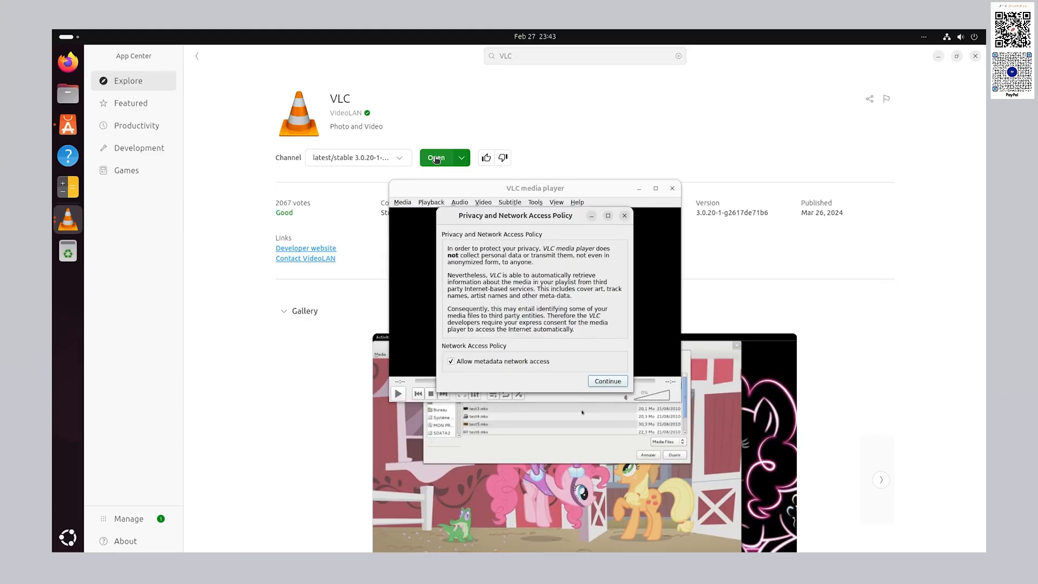
left_click(624, 382)
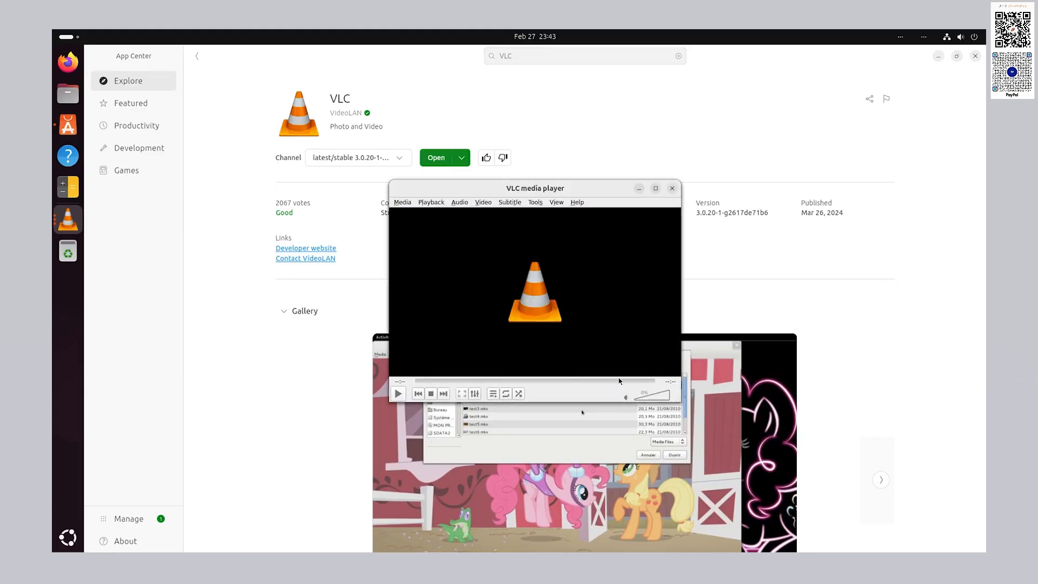
left_click(655, 188)
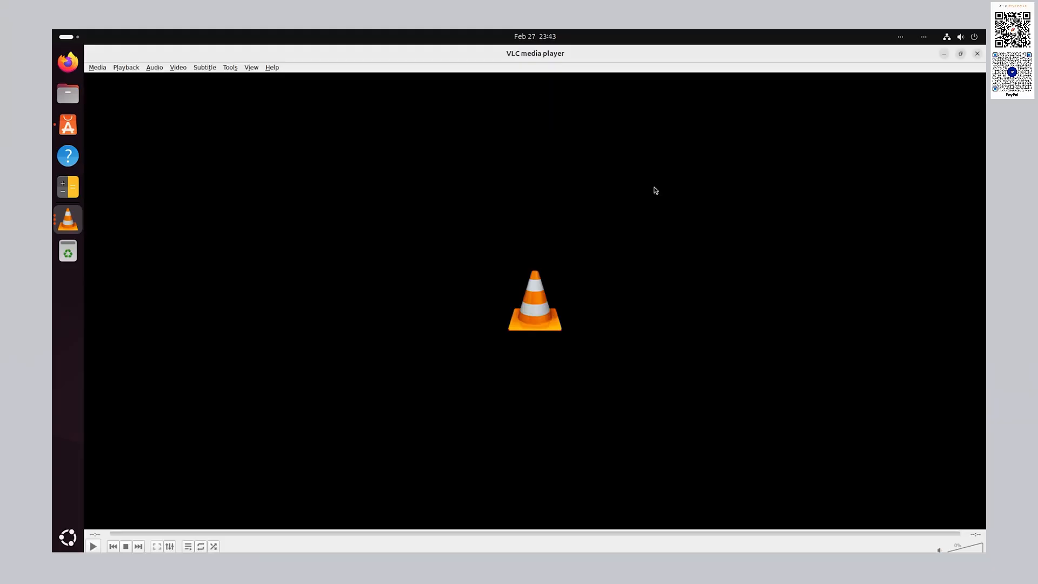
left_click(981, 54)
- Search for 'thunderbird' and install Thunderbird from its app page
left_click(684, 57)
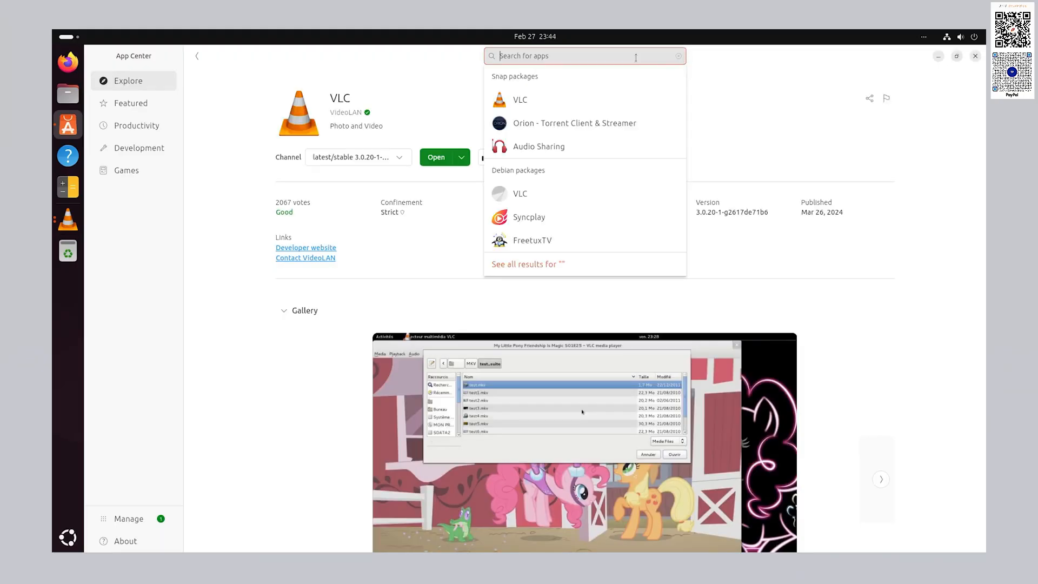
type("thun")
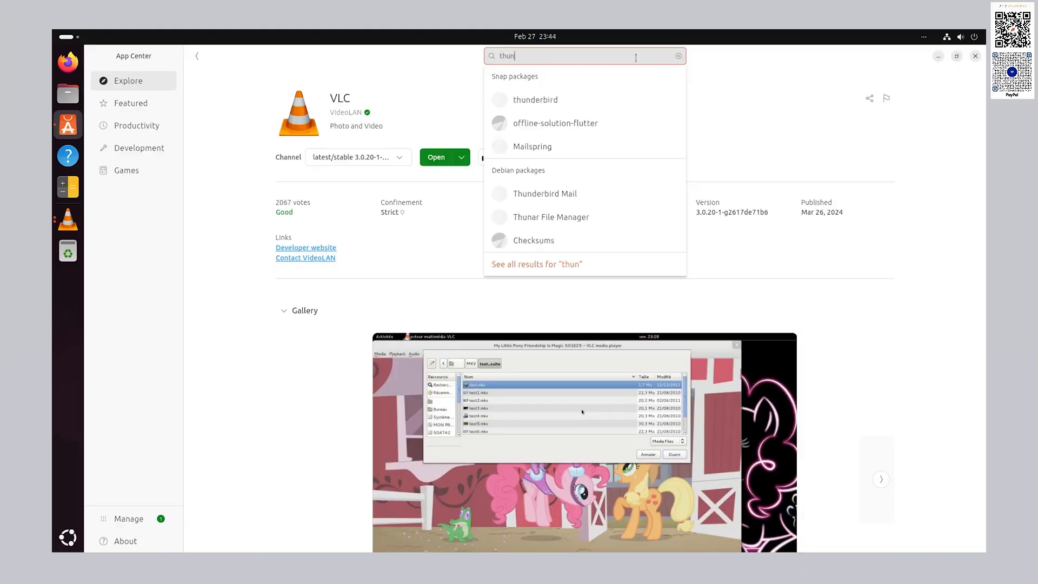
type("derbird")
left_click(604, 95)
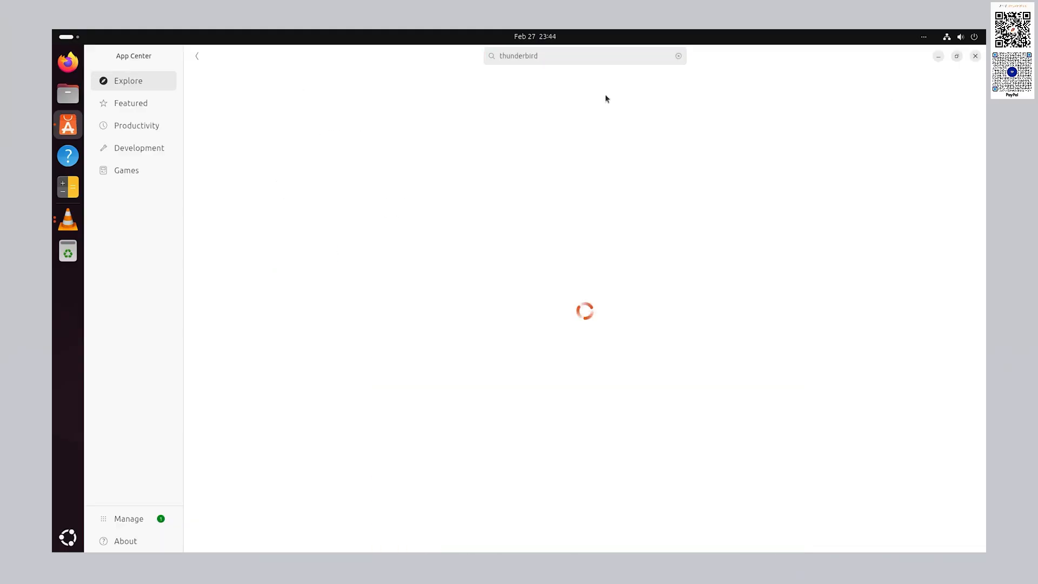
left_click(437, 157)
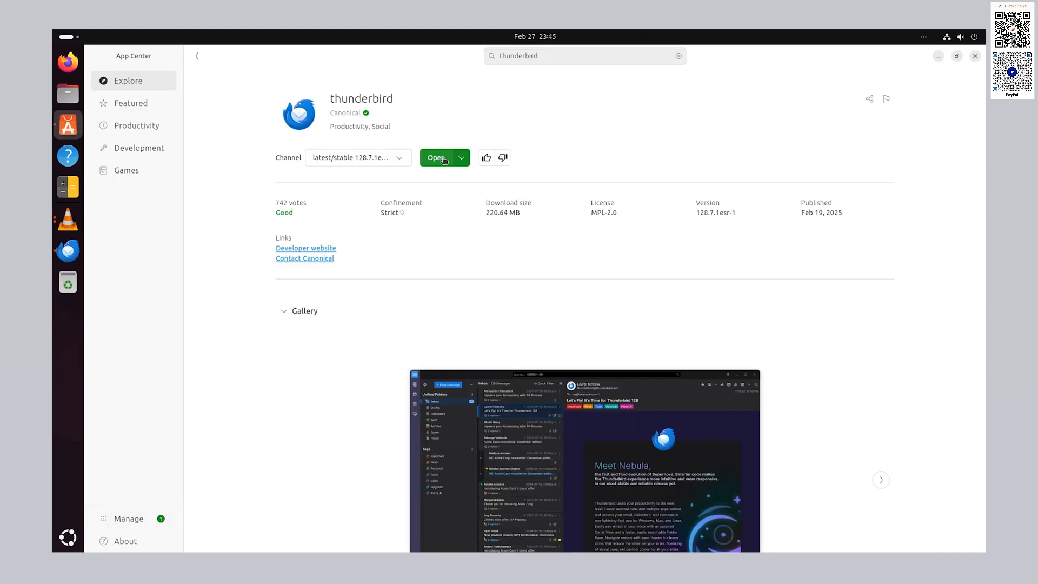
- Launch Thunderbird 128.7.1esr-1, maximize it, check its tabs, close it and clear the search
left_click(443, 159)
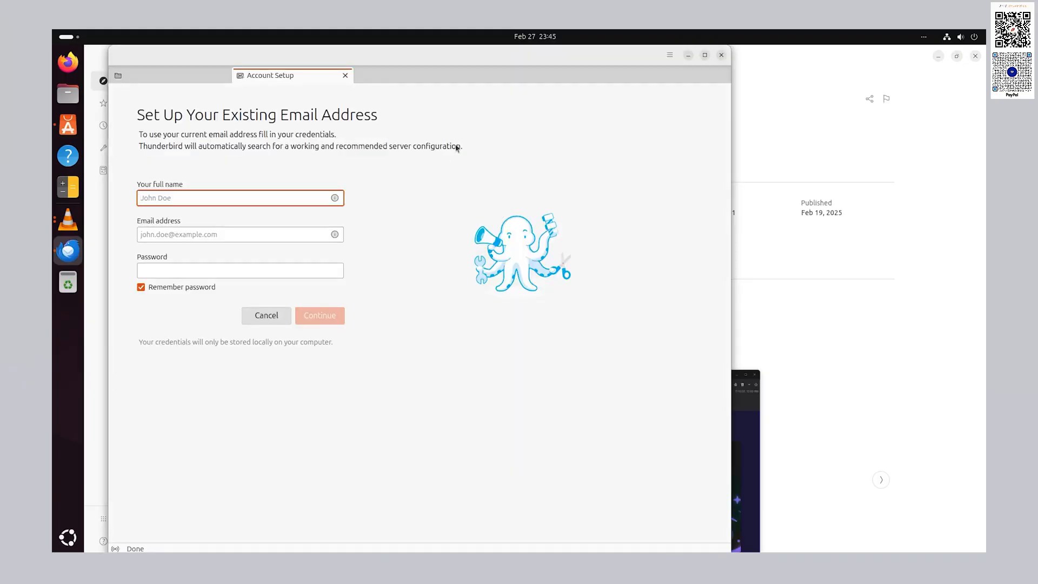
double_click(536, 56)
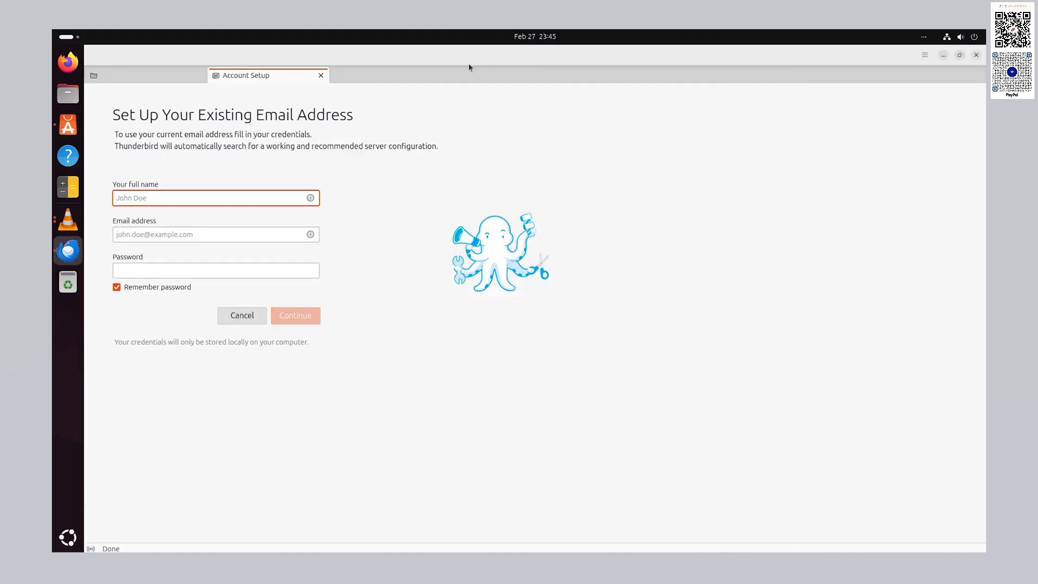
left_click(173, 77)
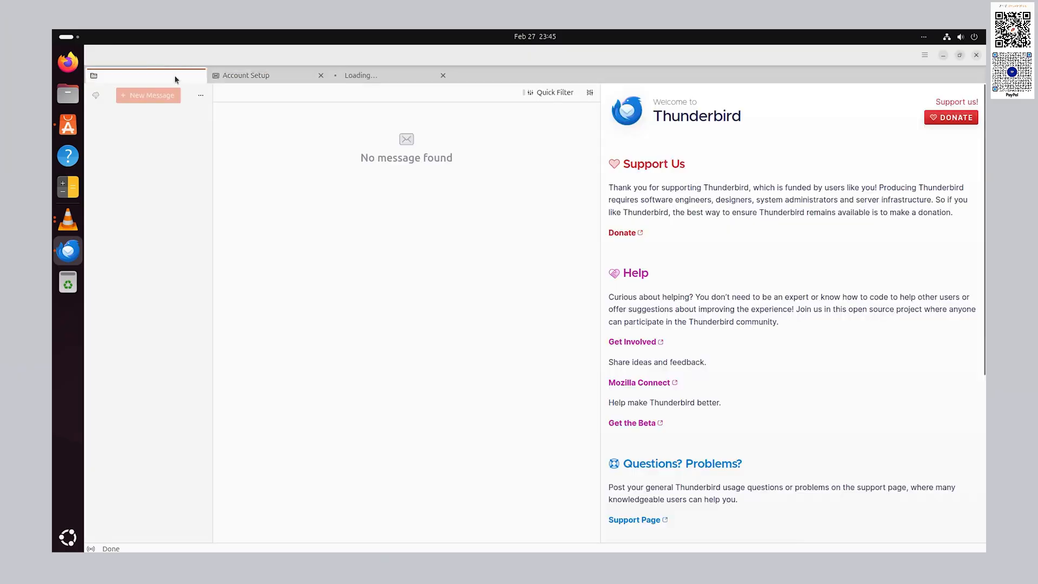
left_click(247, 76)
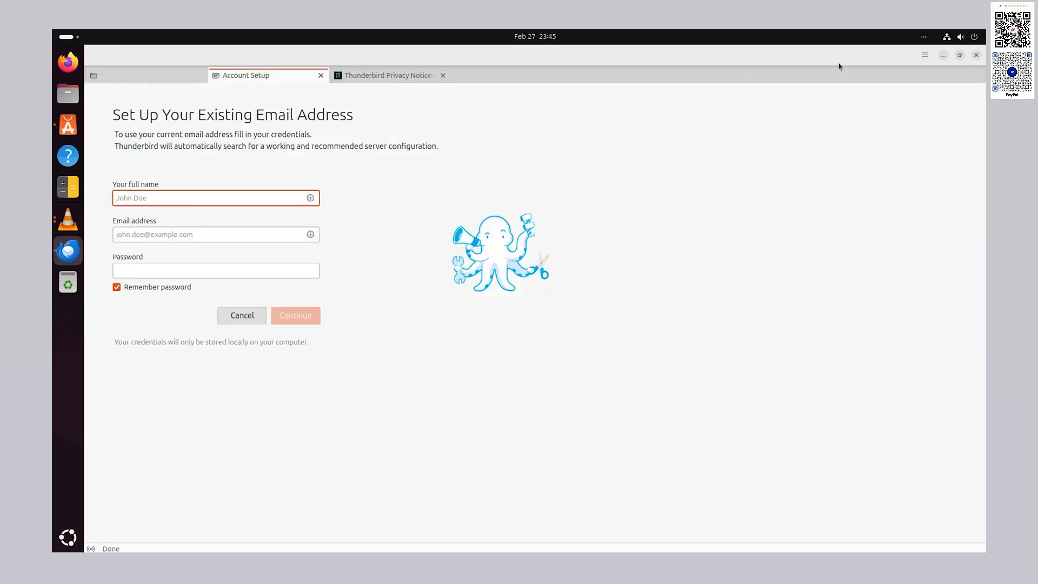
left_click(976, 56)
left_click(621, 60)
- Search for 'blender' and install Blender 4.3.2 from its app page
type("blender")
key("Return")
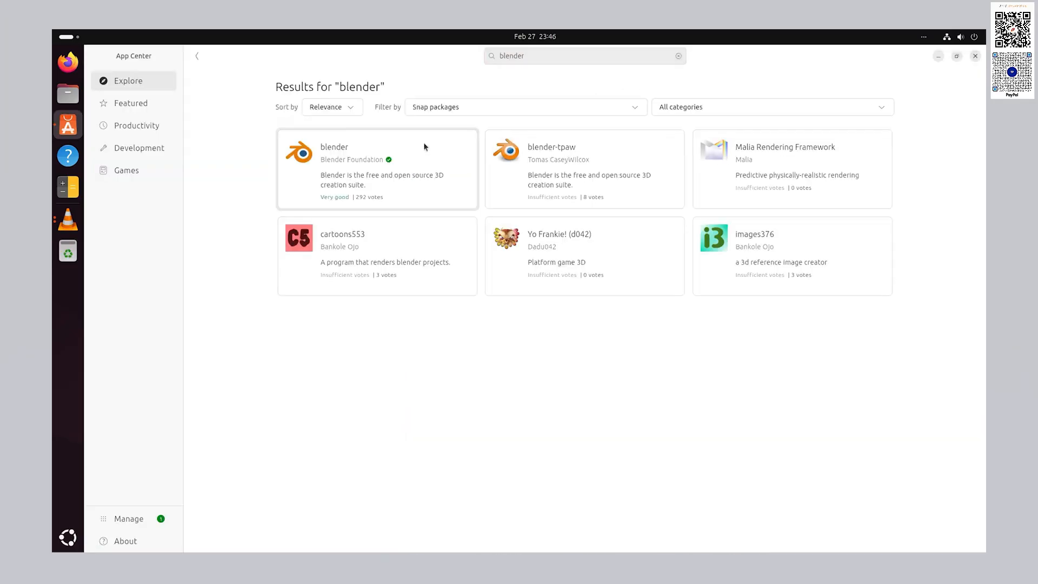
left_click(427, 149)
left_click(430, 158)
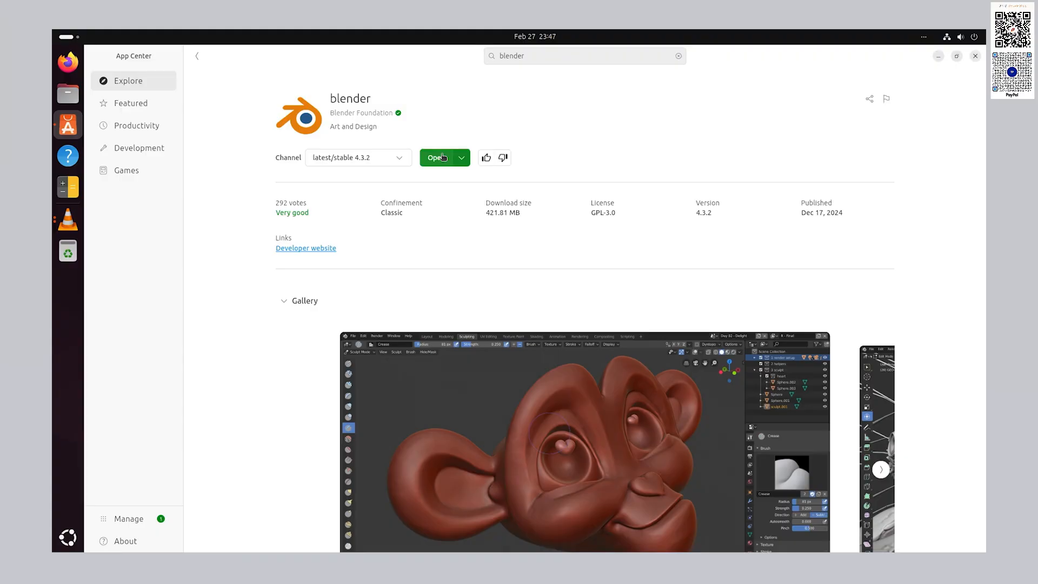
- Launch Blender, get past the splash to the default cube, then quit without saving
left_click(441, 157)
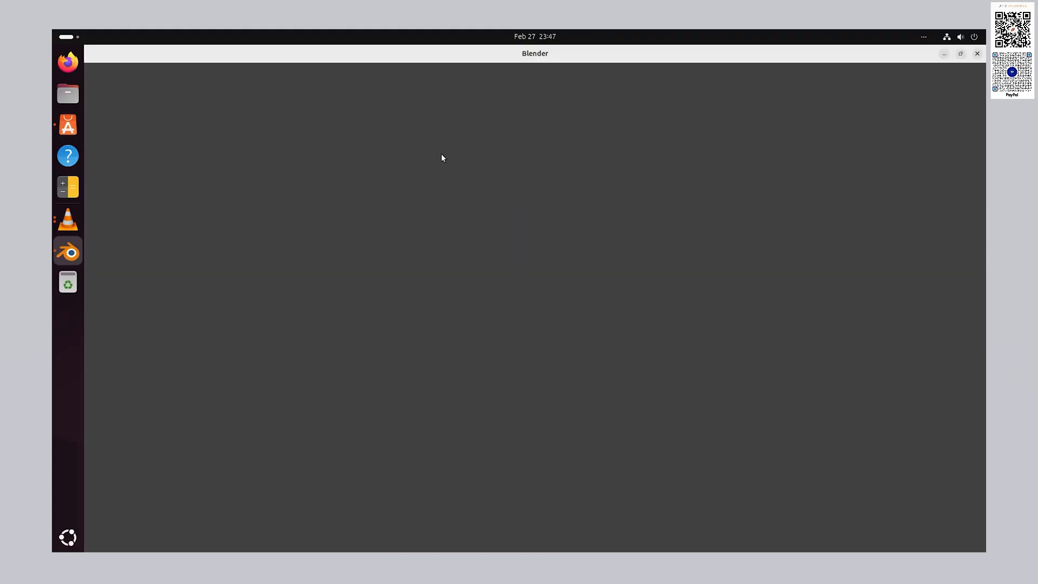
left_click(510, 408)
left_click(473, 301)
left_click(473, 300)
left_click_drag(473, 300, 593, 296)
left_click(977, 53)
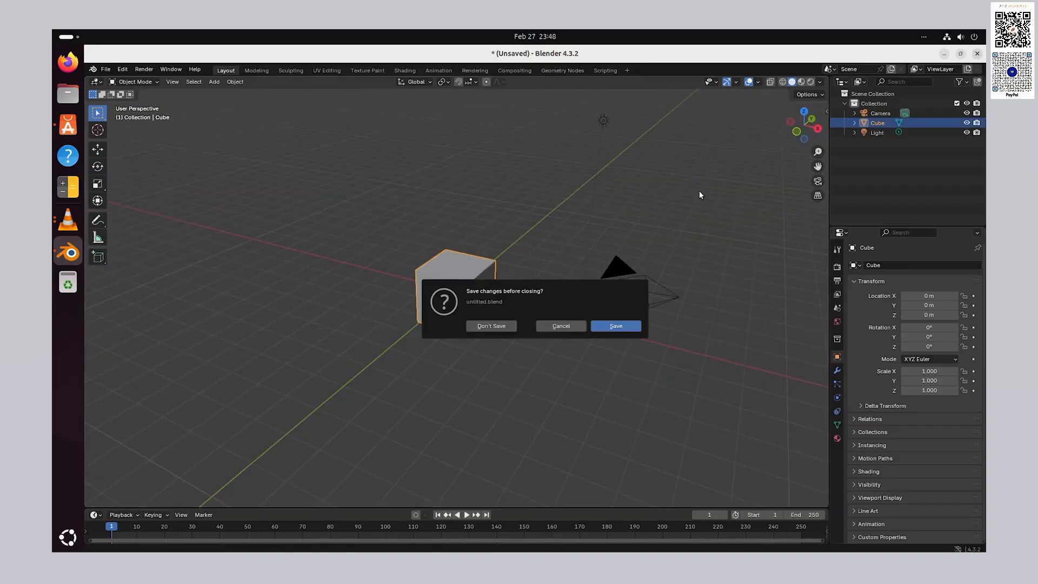
left_click(496, 327)
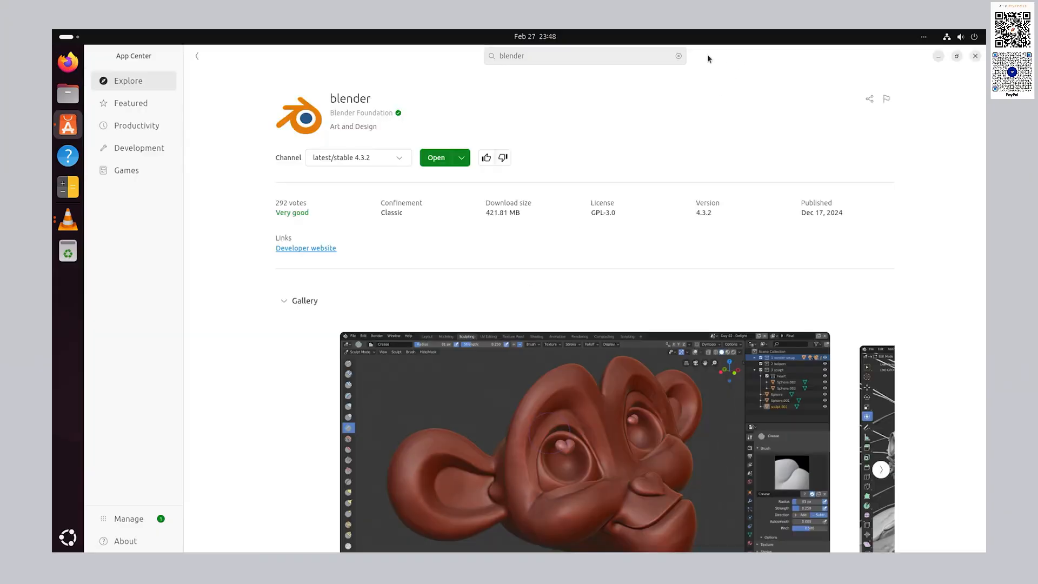
- Search for 'kdenlive' and install Kdenlive 24.12.2, authorizing with the account password
left_click(678, 56)
type("kden")
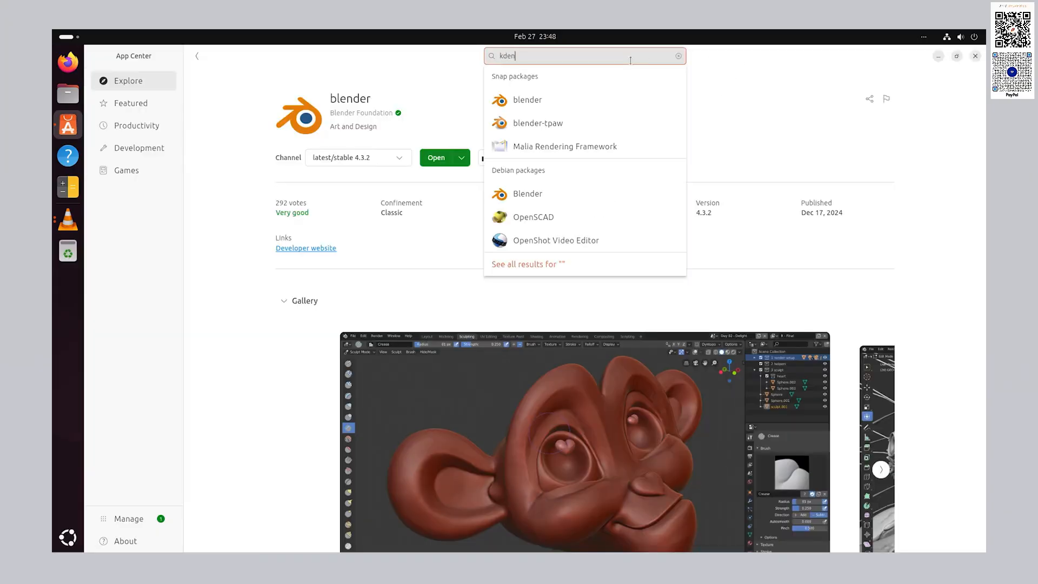
type("live")
key("Return")
left_click(437, 153)
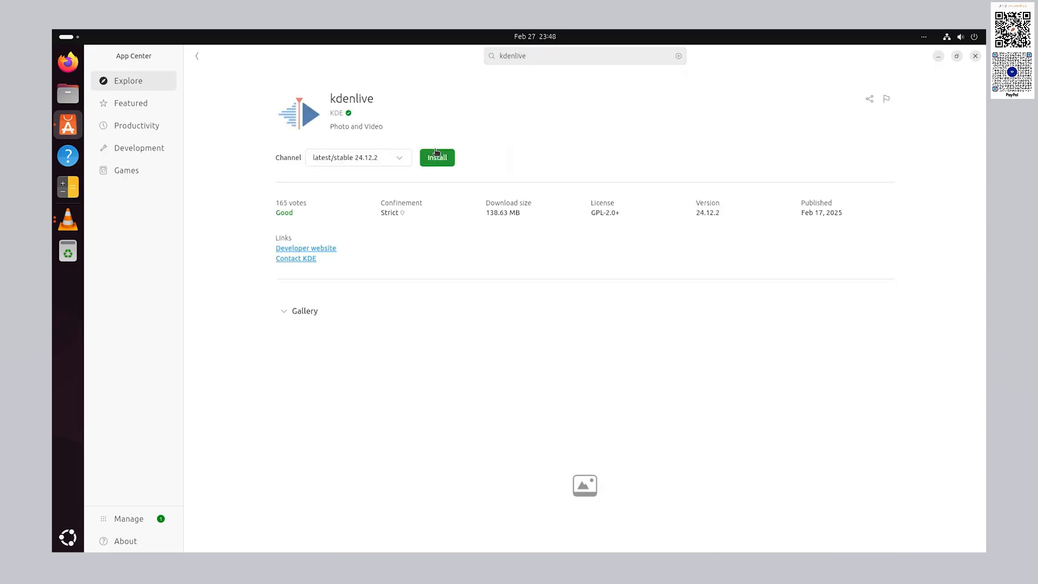
left_click(437, 158)
type("********")
key("Return")
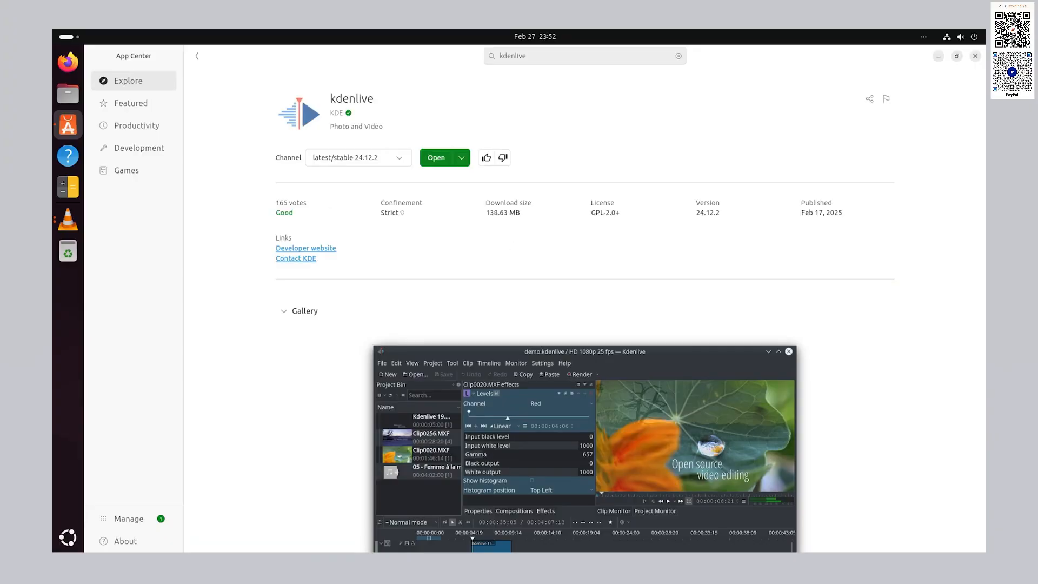
- Launch Kdenlive, maximize its window, then close it
left_click(435, 155)
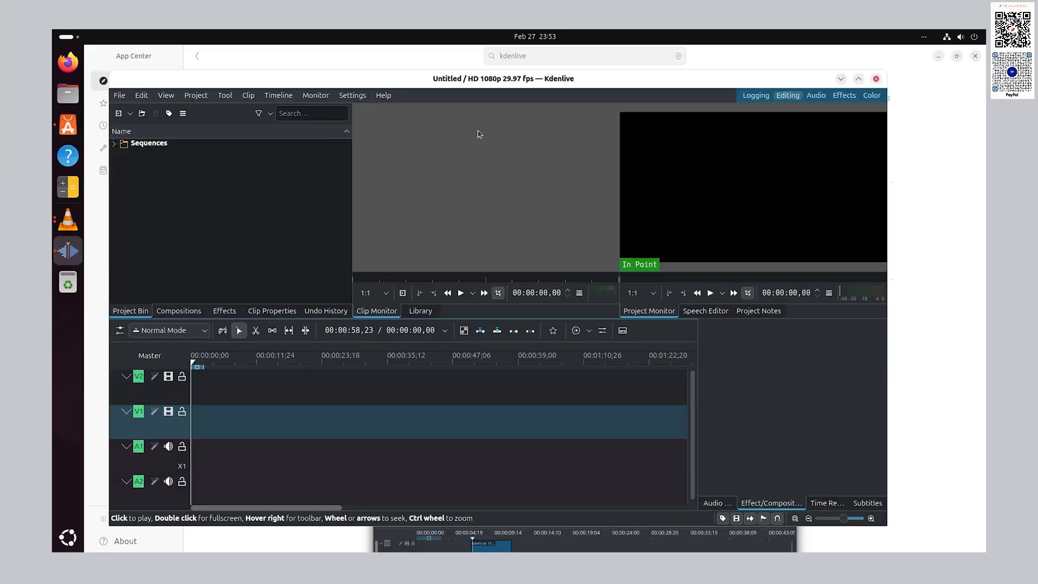
double_click(579, 79)
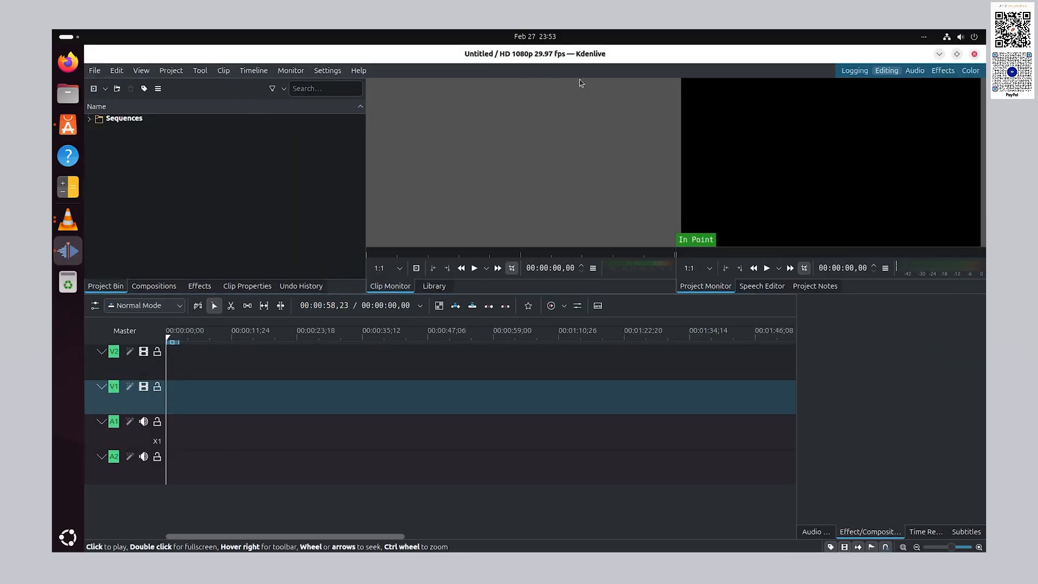
left_click(974, 54)
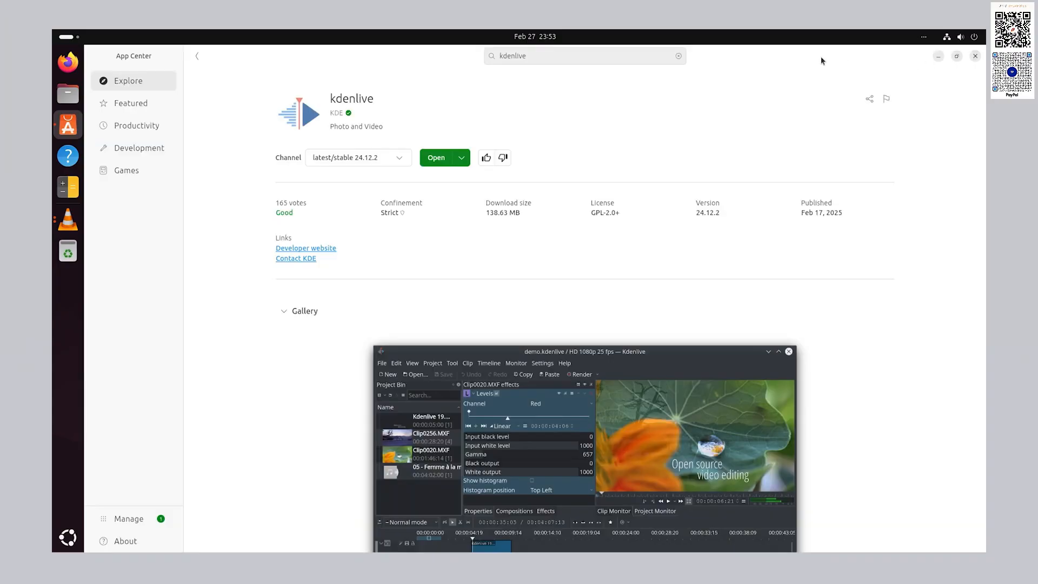
- Search for 'shotcut' and install Shotcut from its app page
left_click(679, 56)
type("sho")
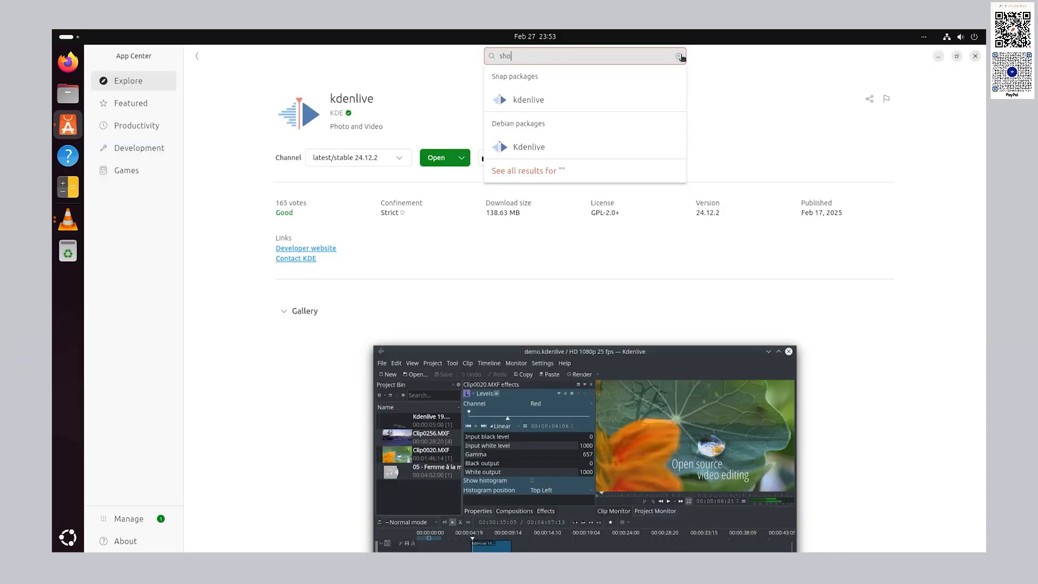
type("tcut")
key("Return")
left_click(437, 160)
left_click(438, 158)
- Launch Shotcut 25.01.25, maximize and close it, then search for 'handbrake'
left_click(441, 158)
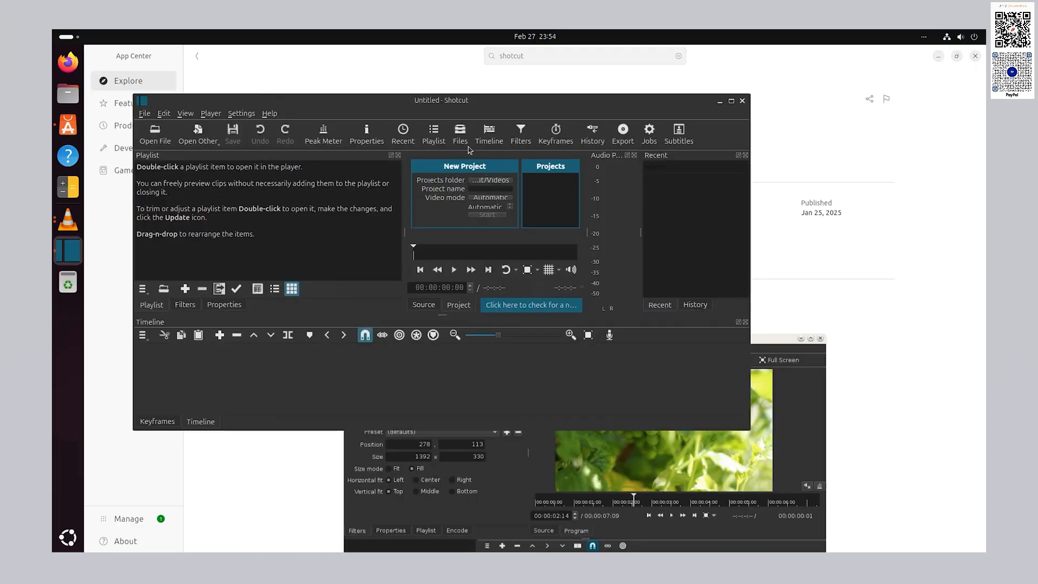
double_click(600, 105)
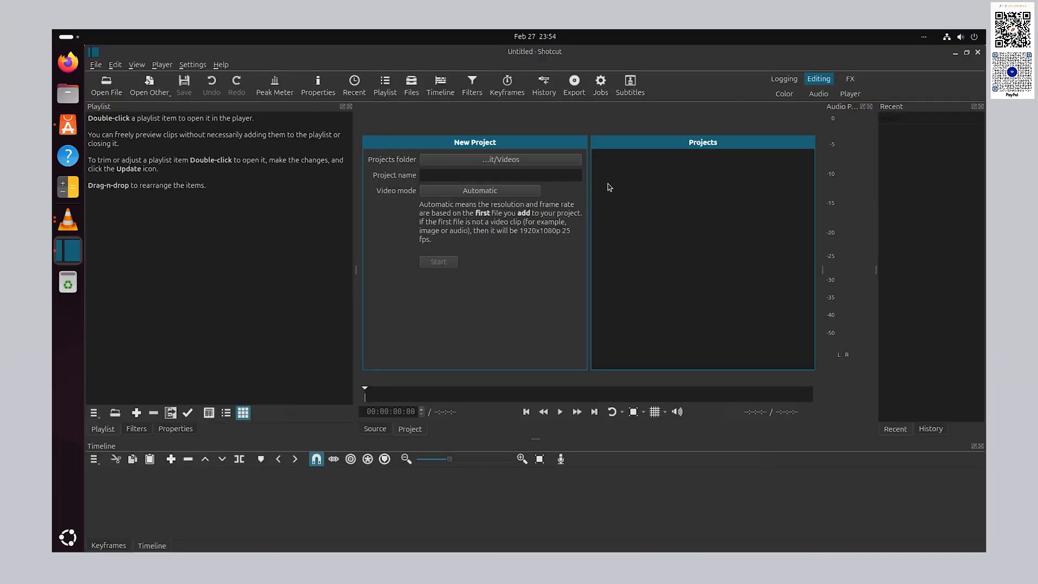
left_click(978, 54)
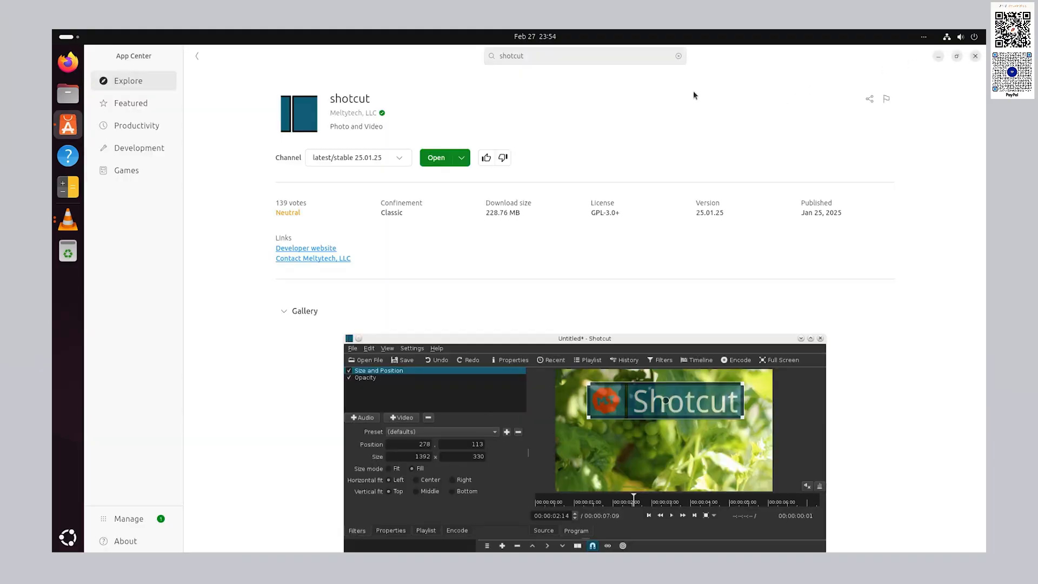
left_click(678, 56)
type("handbrake")
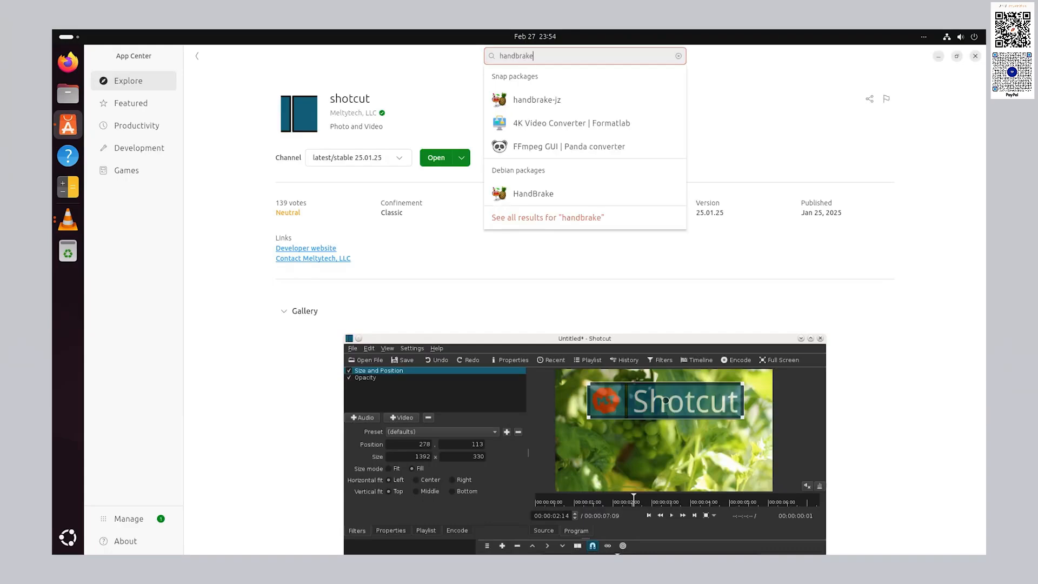
- Open HandBrake 1.7.2 from the installed apps, maximize it, then close it
left_click(590, 194)
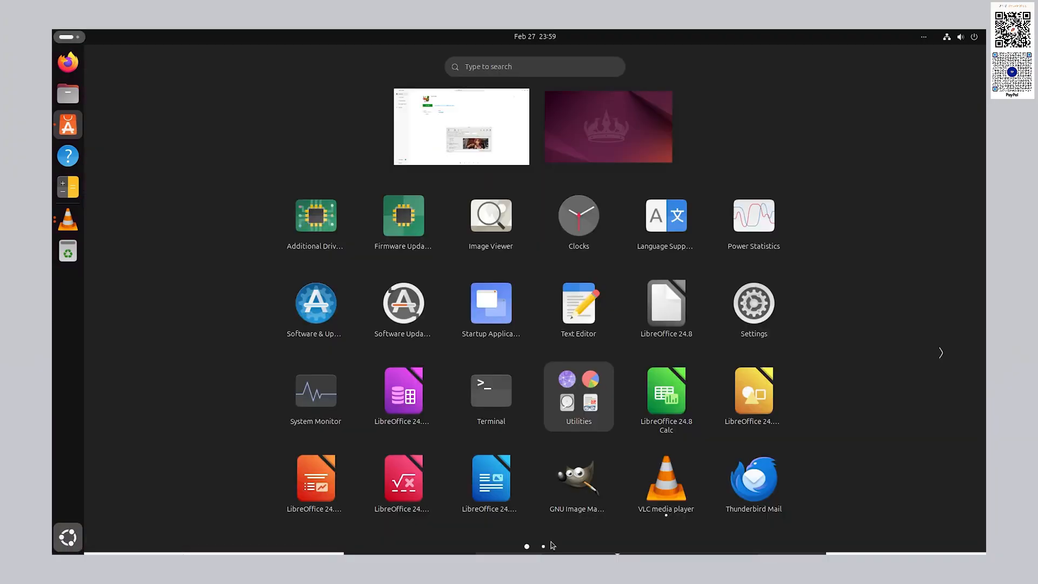
left_click(543, 546)
left_click(579, 215)
double_click(572, 81)
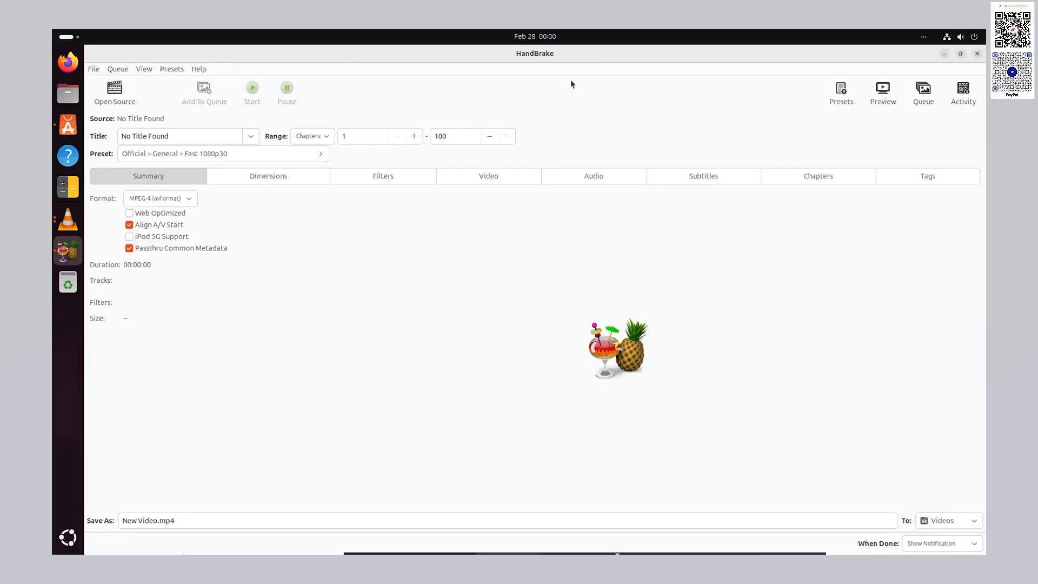
left_click(977, 56)
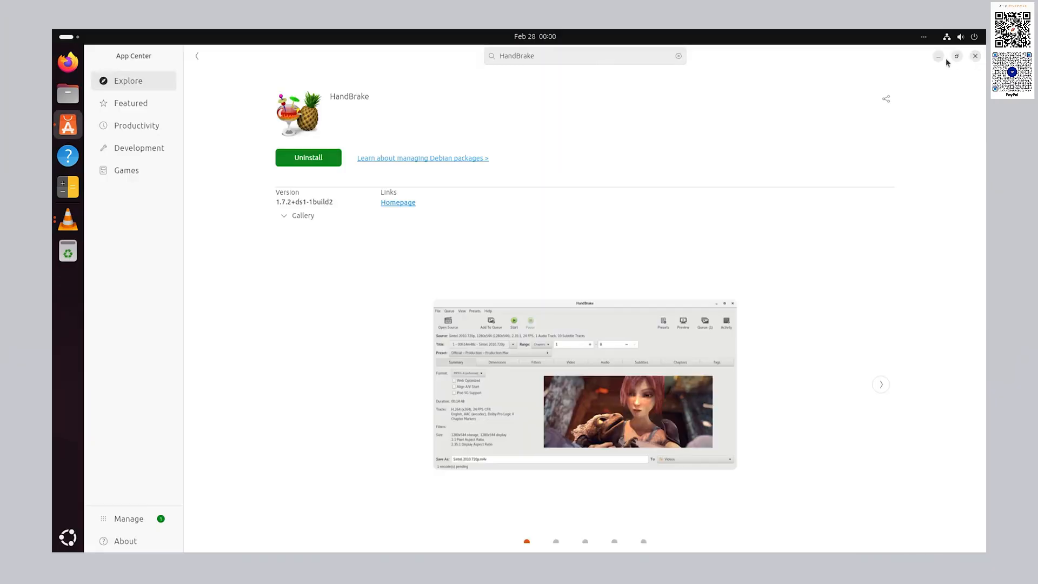
- Search for 'darktable', install Darktable 5.0.0 with password authorization, launch it and close it
left_click(678, 55)
type("darktable")
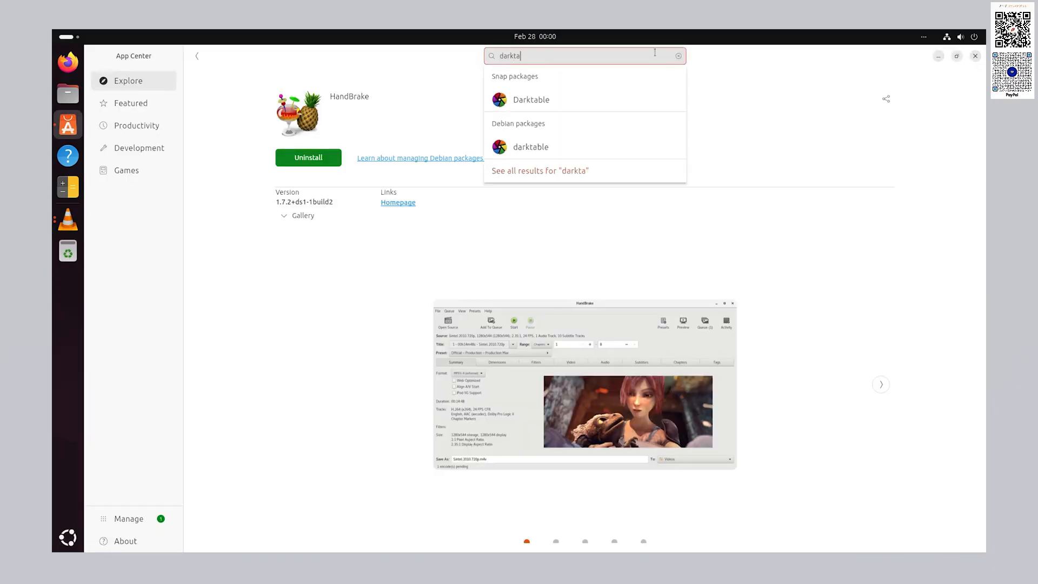
left_click(568, 101)
left_click(435, 158)
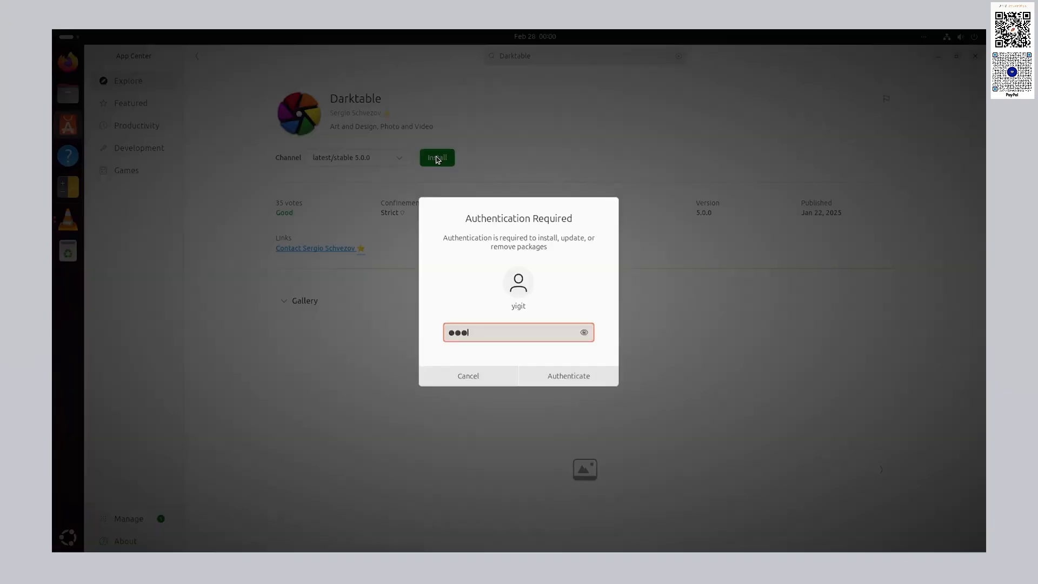
key("Return")
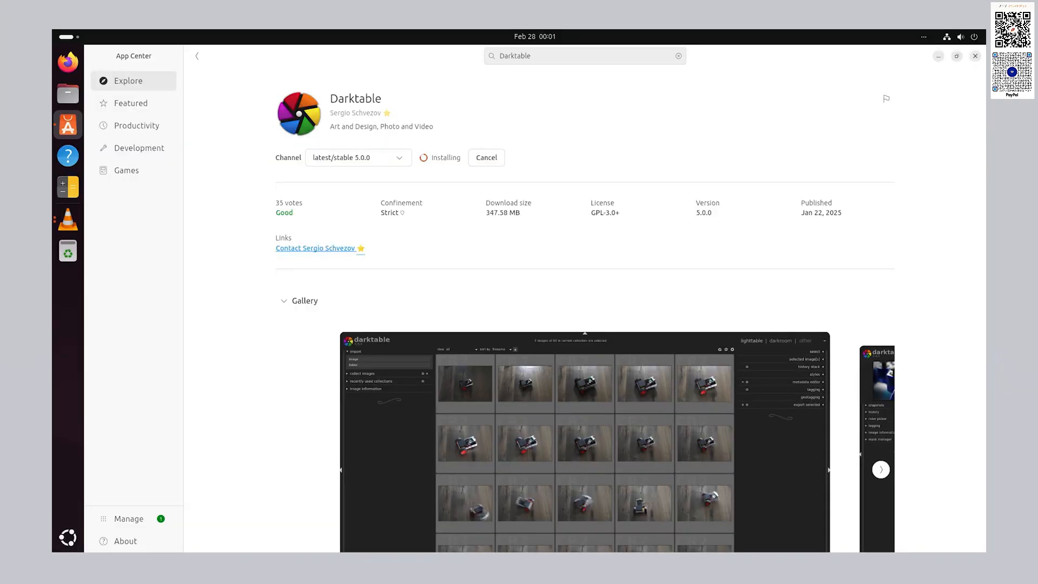
left_click(431, 158)
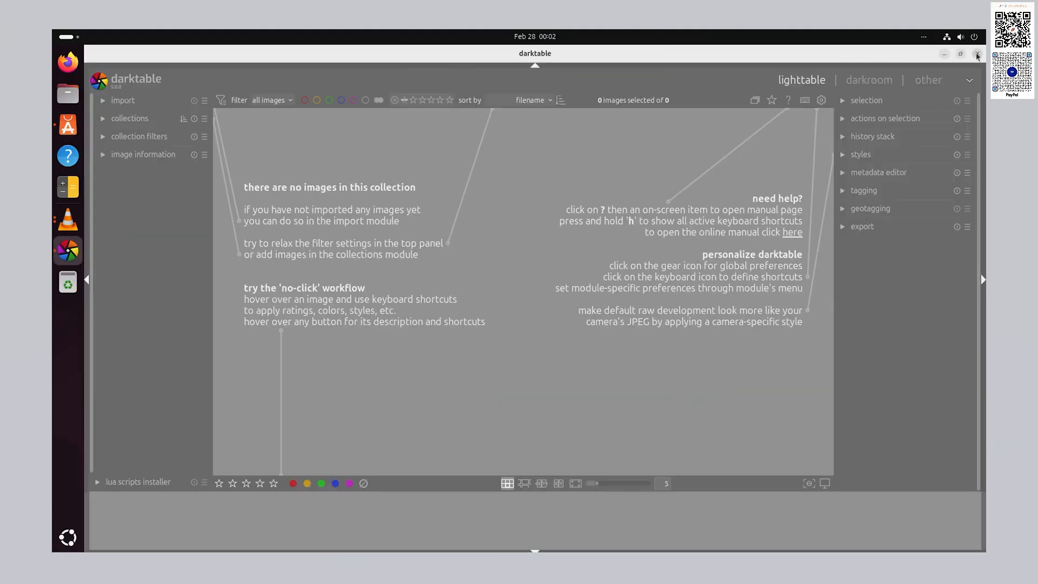
left_click(977, 57)
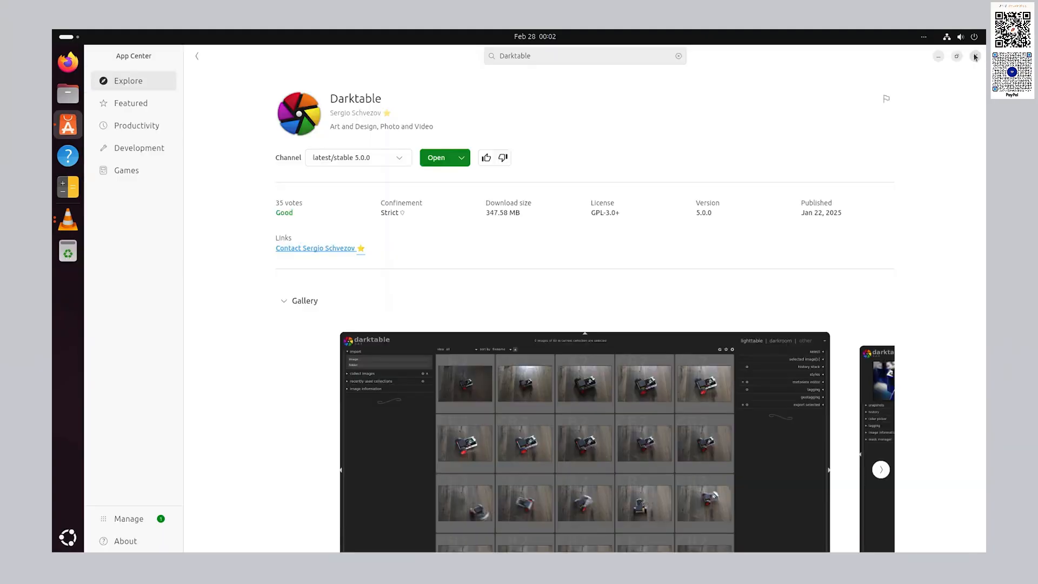
- Search App Center for 'vscode' and install the 'code' package (Visual Studio Code)
left_click(676, 58)
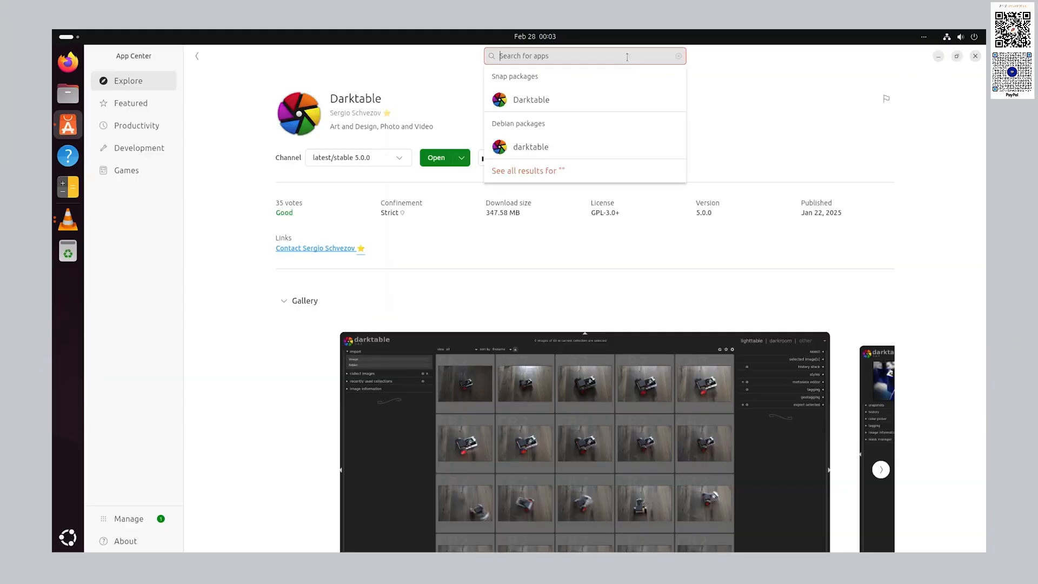
type("vscode")
key("Return")
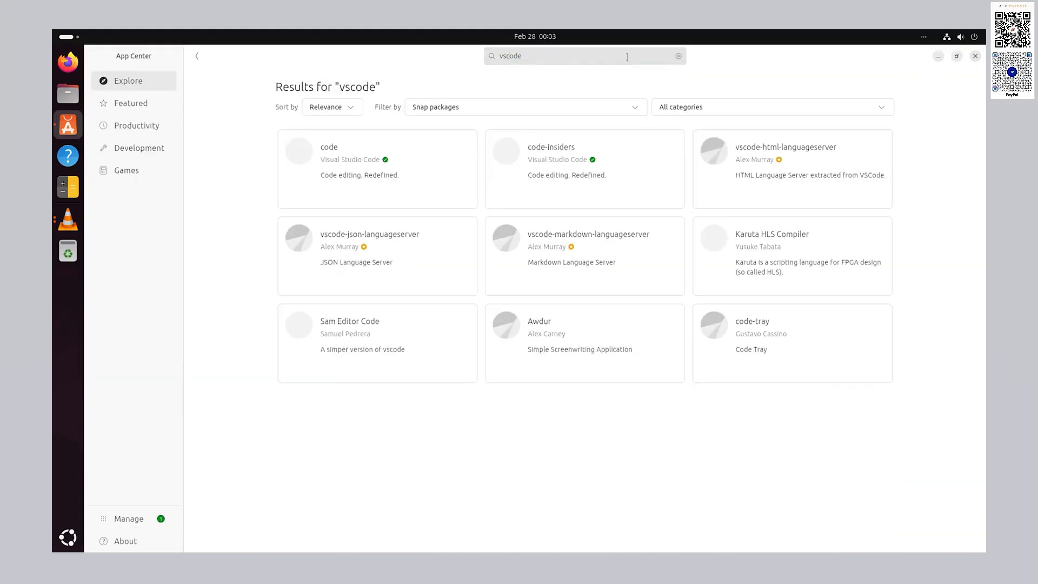
left_click(440, 164)
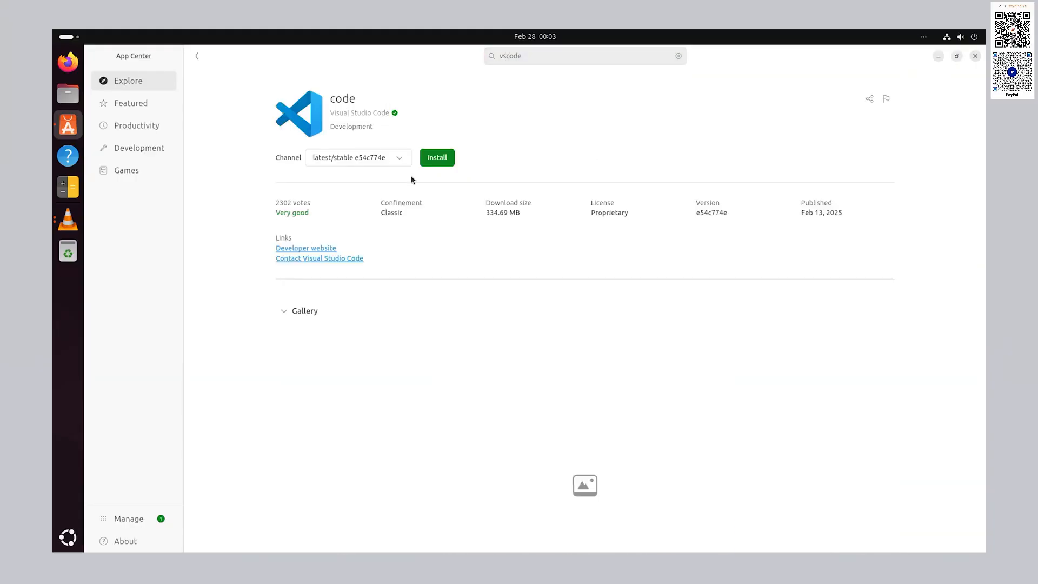
left_click(432, 158)
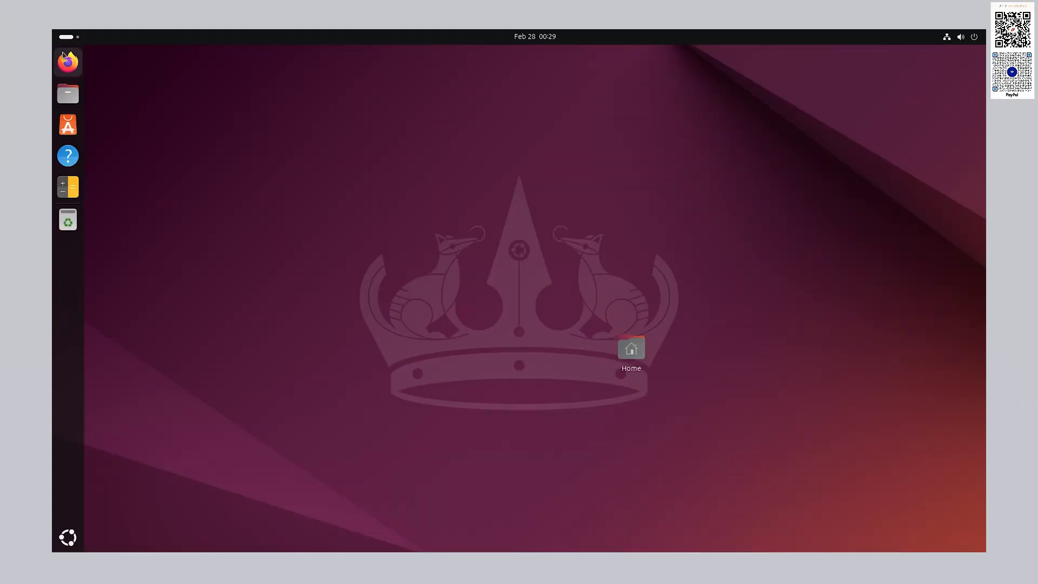
- Launch Firefox, briefly searching App Center for 'chro' before returning to Firefox
left_click(65, 58)
left_click(242, 133)
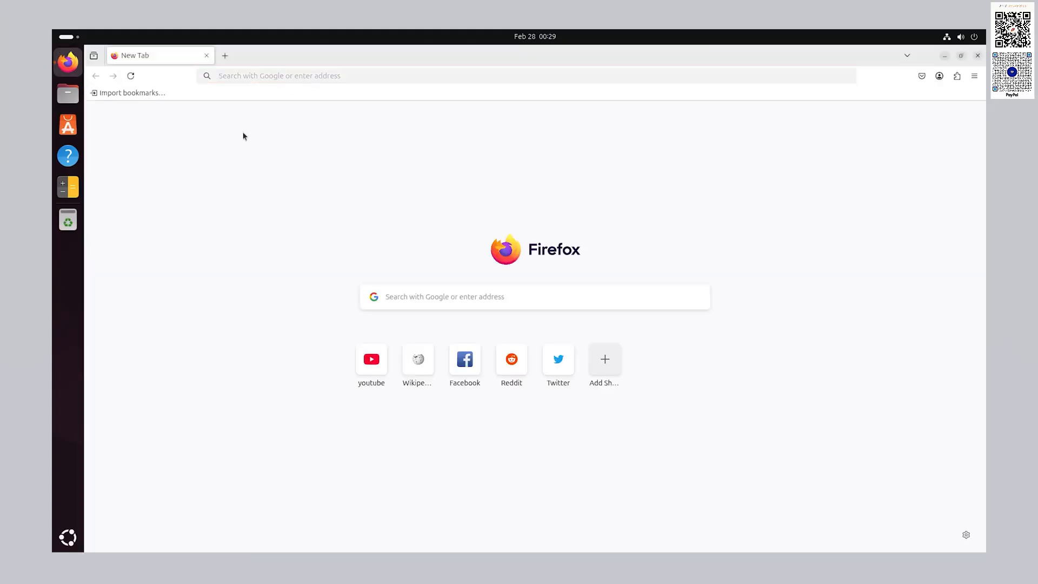
left_click(79, 124)
left_click(456, 79)
type("chrome")
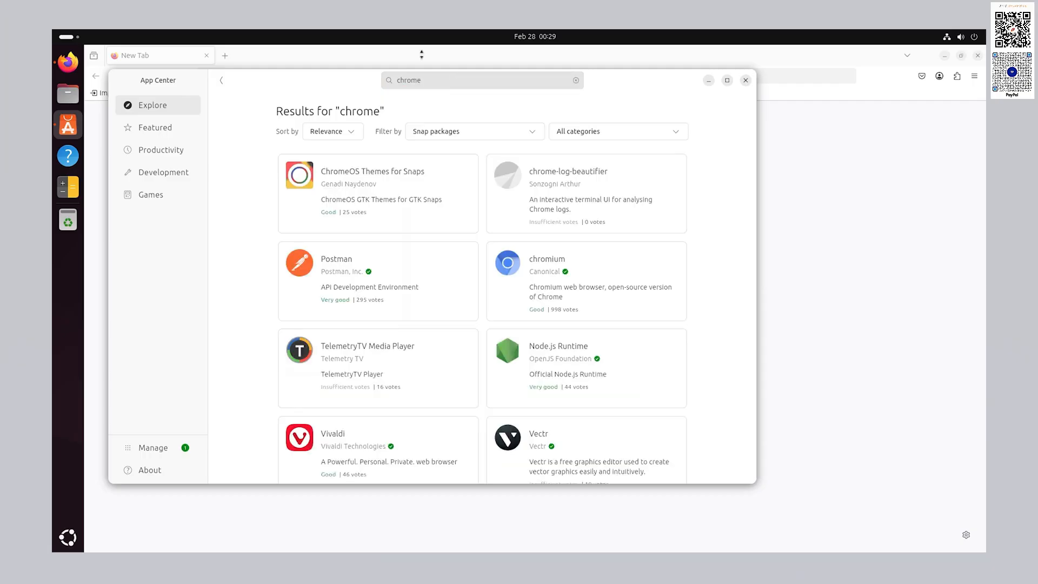
left_click(352, 64)
- Download google-chrome-stable_current_amd64.deb from Google's Chrome page and open the downloaded package
left_click(290, 76)
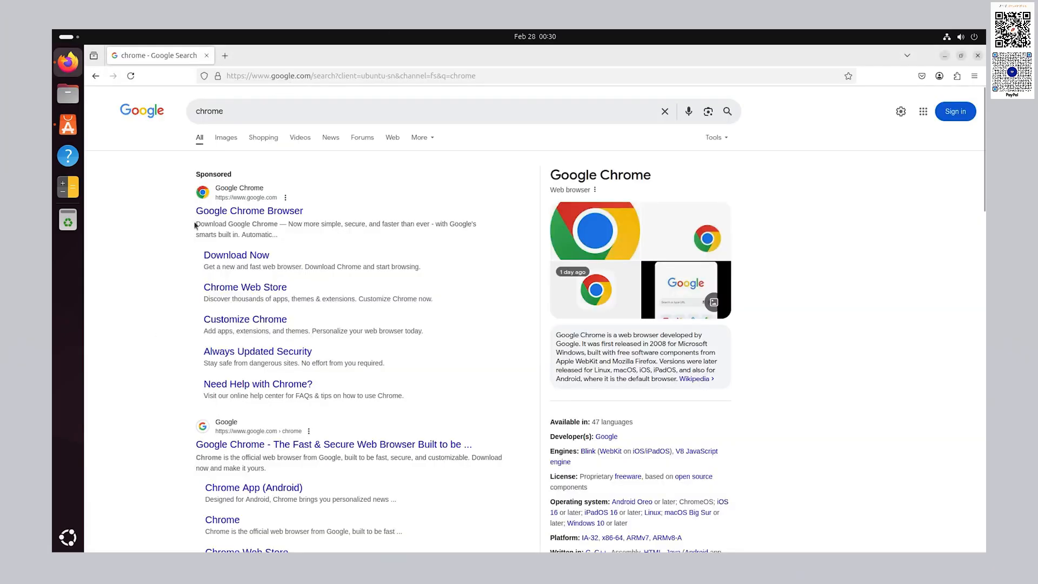
left_click(235, 448)
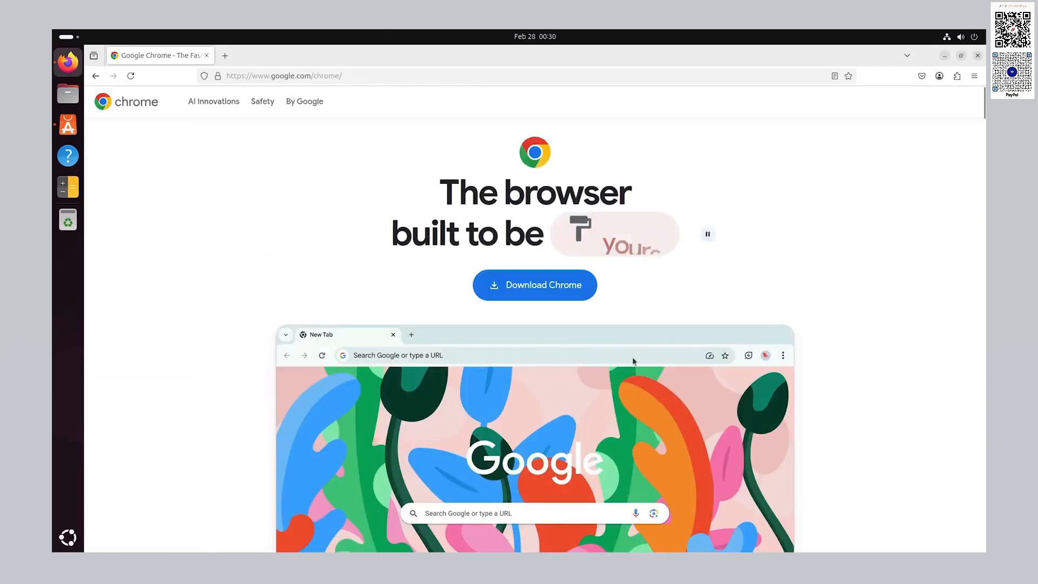
left_click(562, 287)
left_click(456, 410)
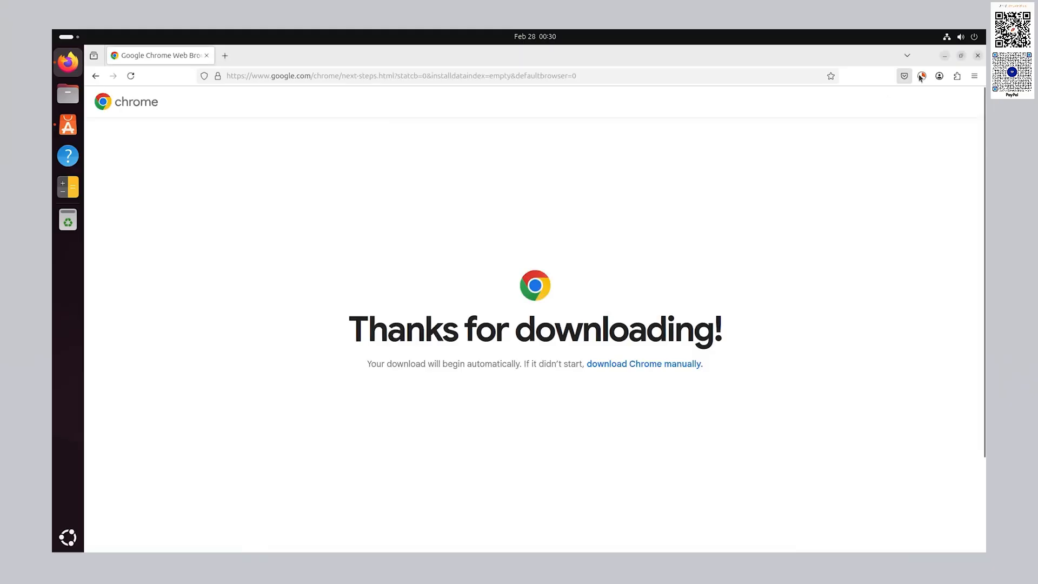
left_click(921, 76)
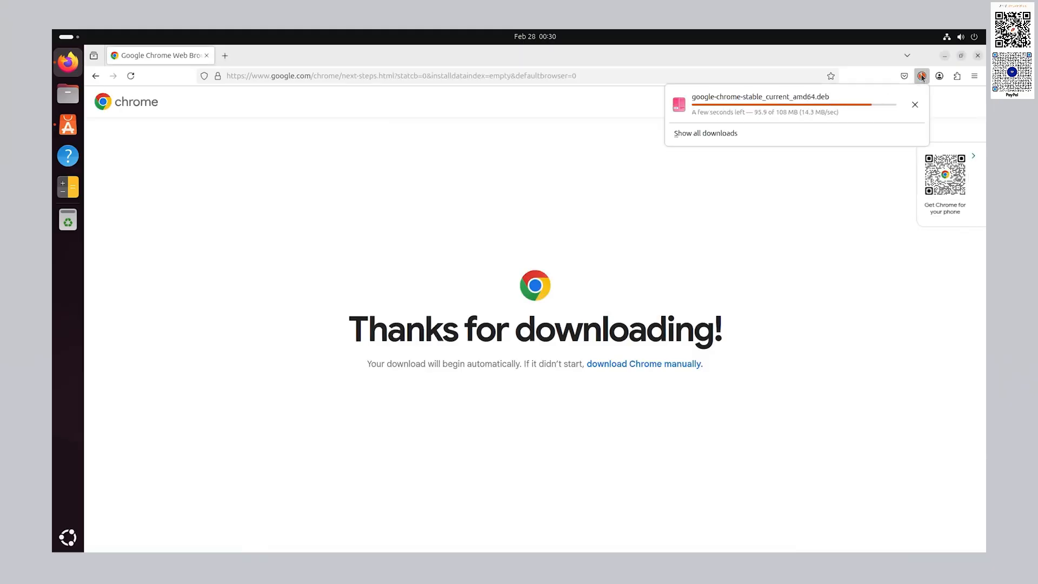
left_click(786, 103)
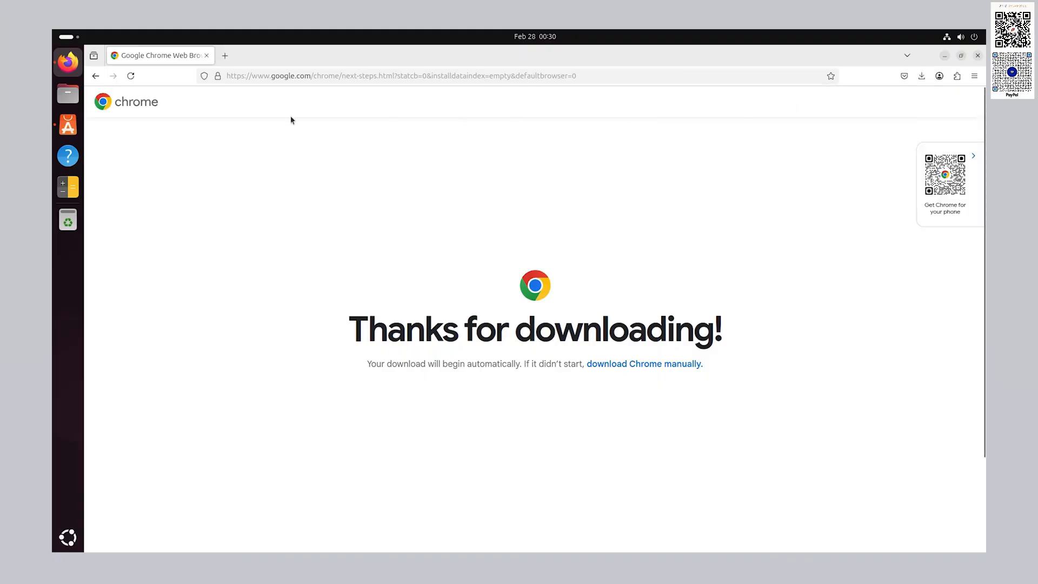
- Install the google-chrome-stable package, confirming the third-party warning and authorizing with the account password
left_click(77, 124)
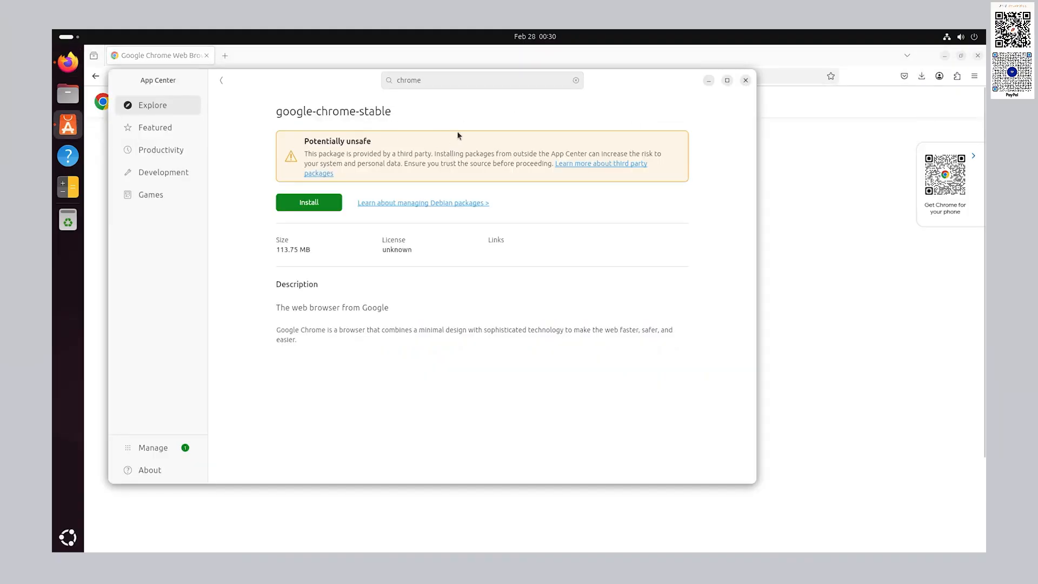
left_click(320, 204)
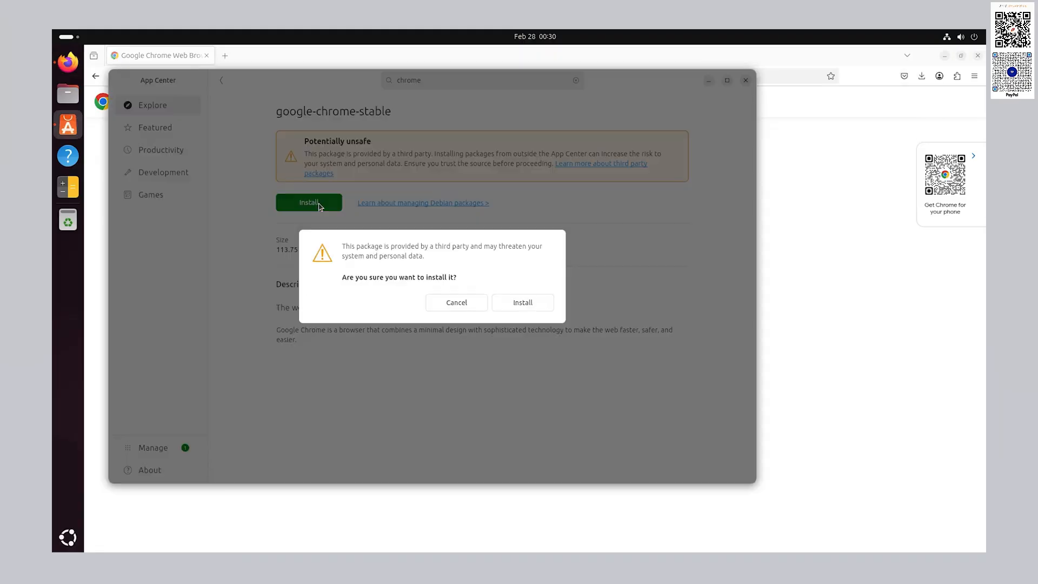
left_click(523, 303)
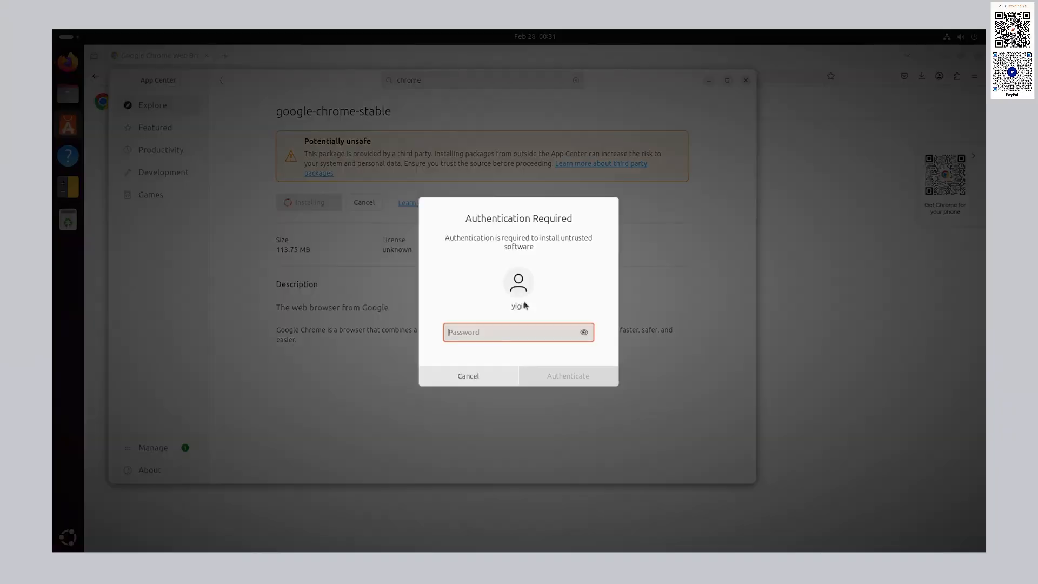
type("********")
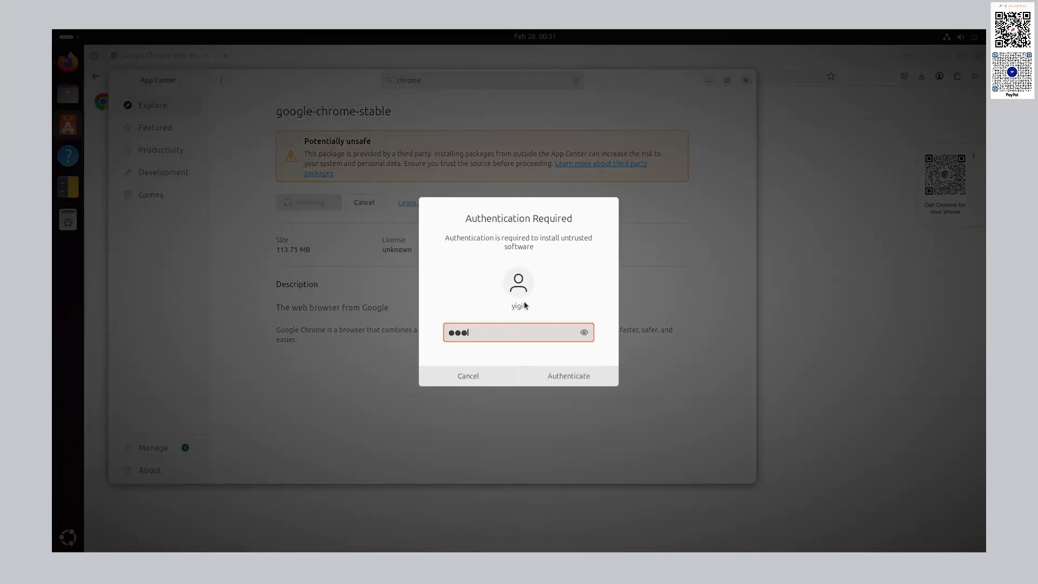
key("Return")
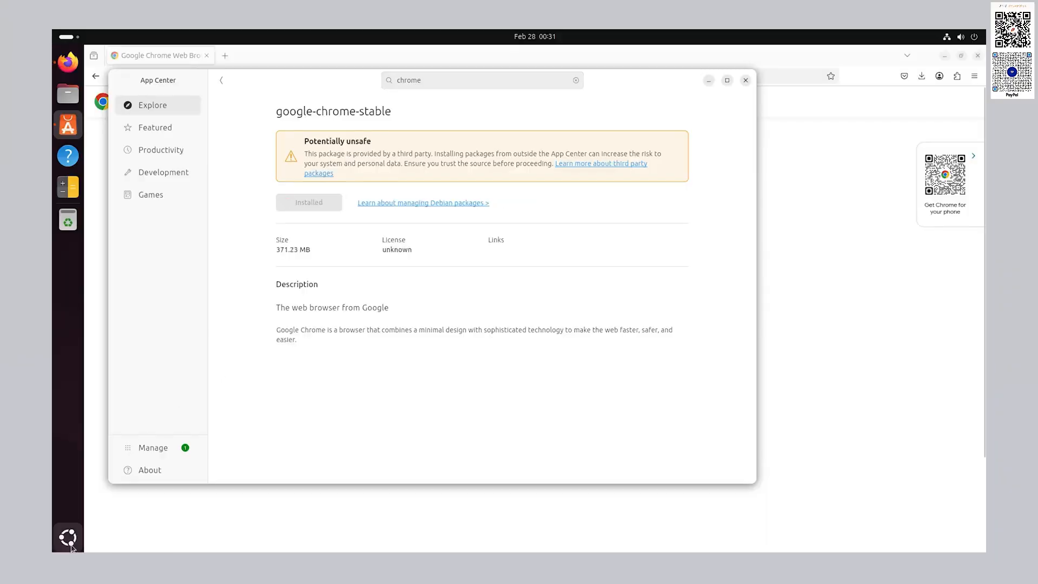
left_click(67, 537)
- Start Google Chrome without signing in, dismiss the ad-privacy notice, and maximize its window
left_click(940, 353)
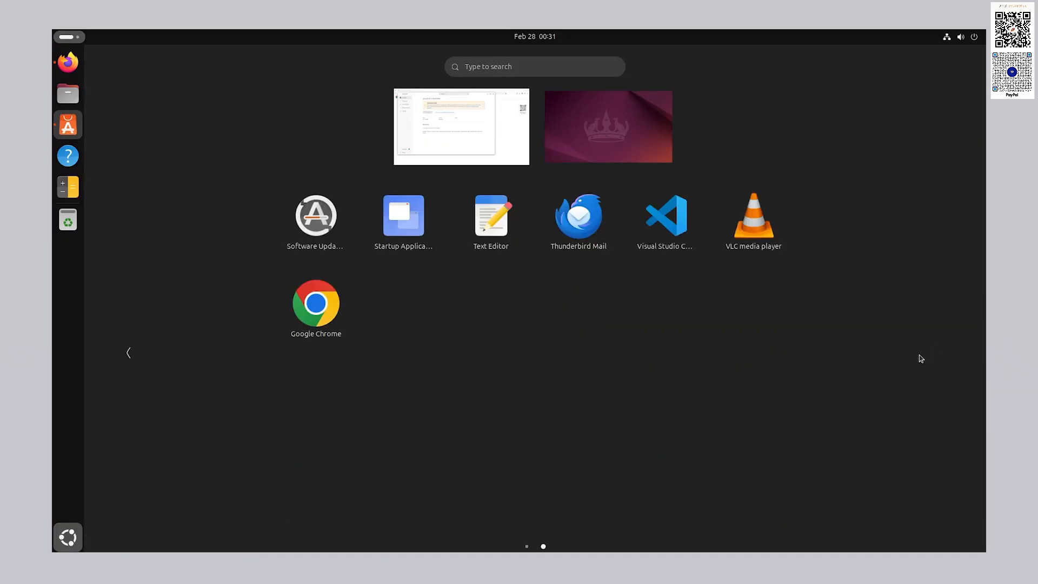
left_click(316, 305)
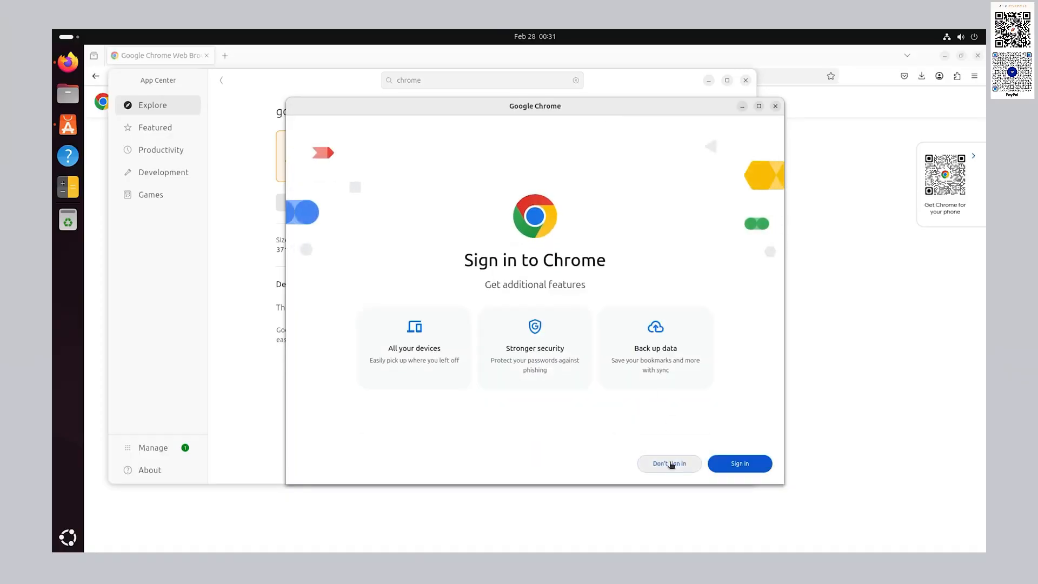
left_click(670, 460)
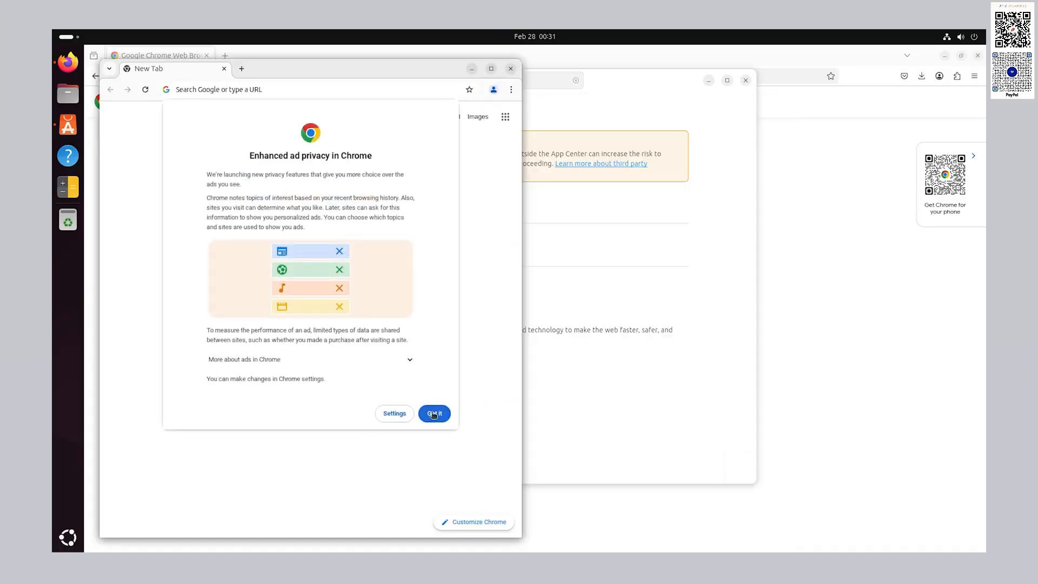
left_click(433, 414)
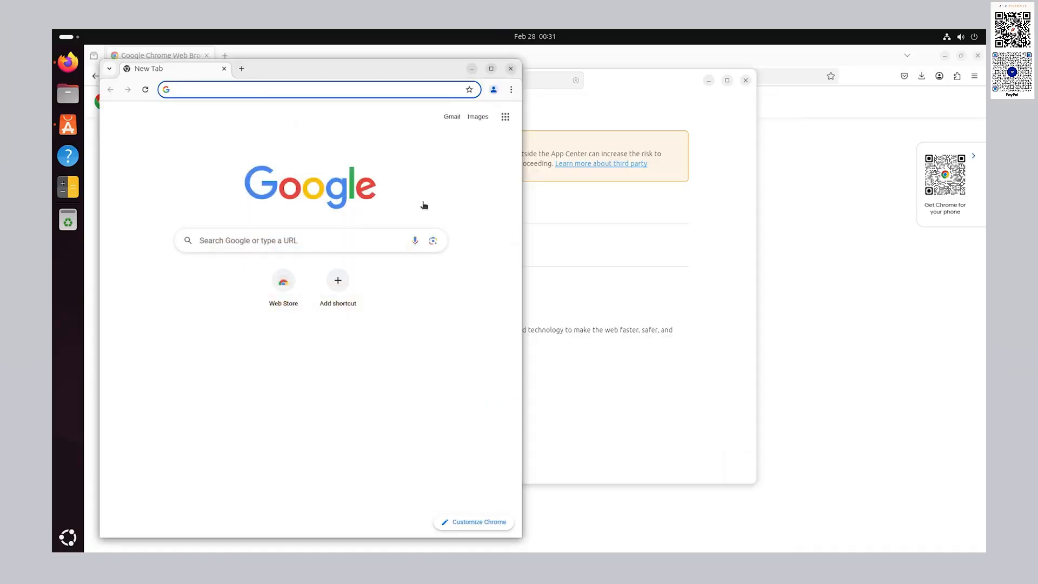
double_click(434, 68)
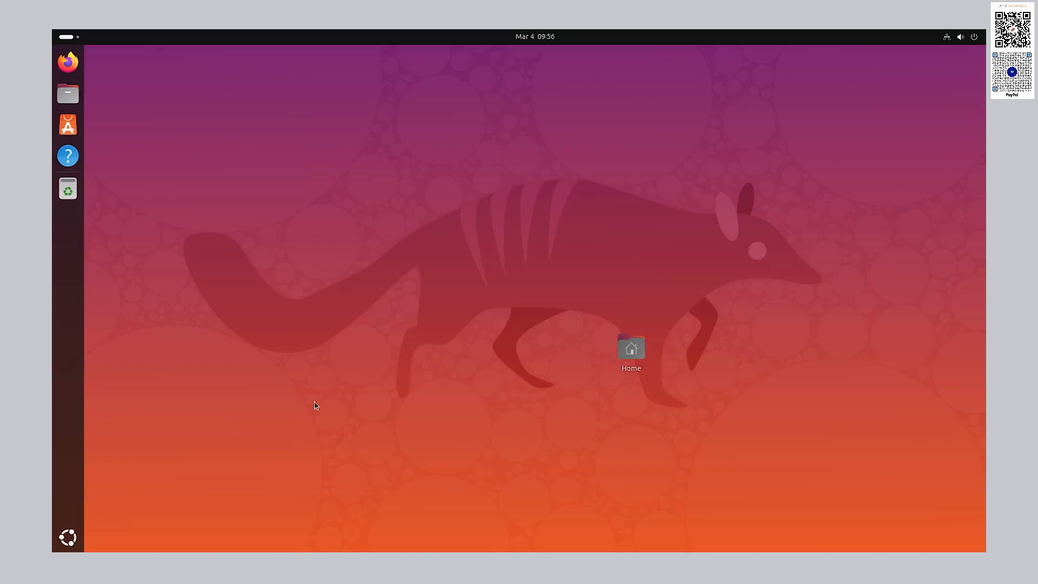
left_click(67, 534)
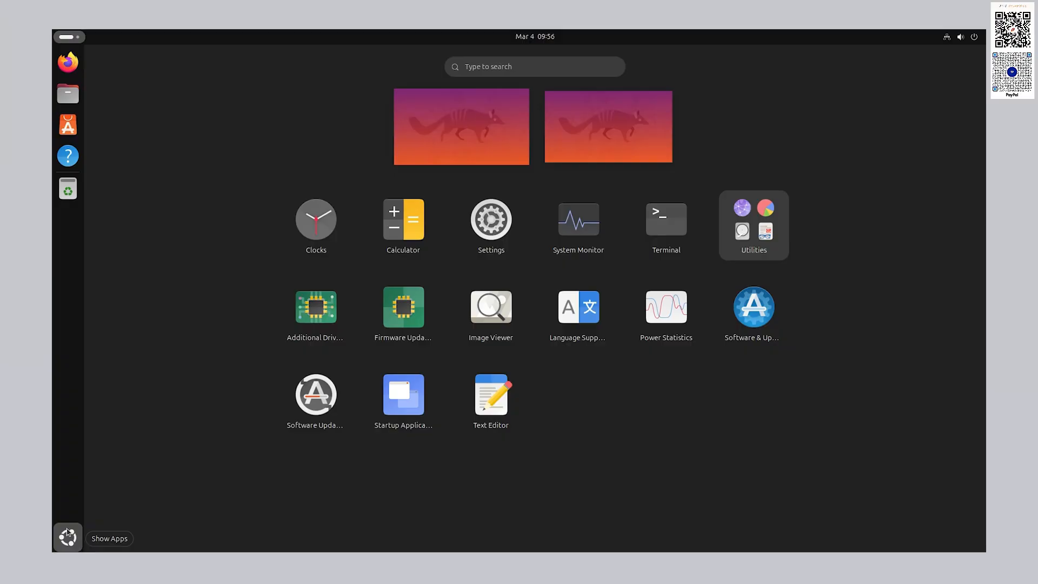
- Close the app grid and launch Settings from the quick-settings menu's gear button
left_click(67, 533)
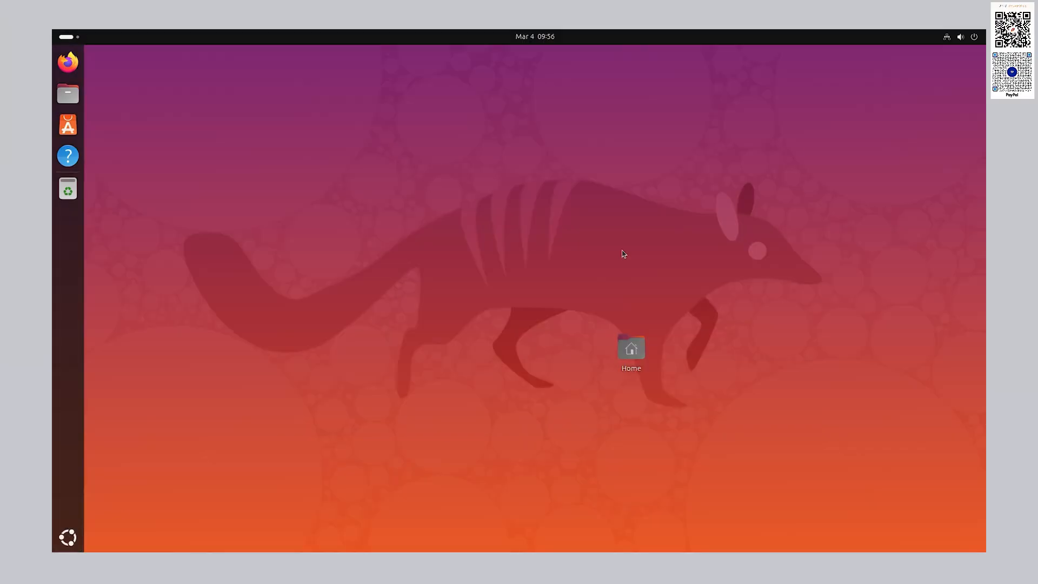
left_click(977, 37)
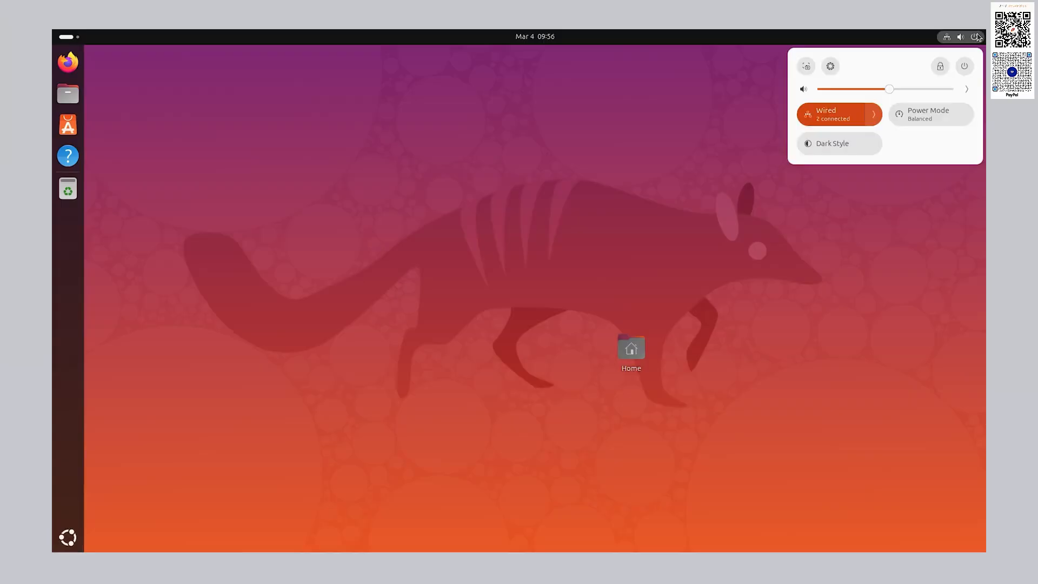
left_click(834, 67)
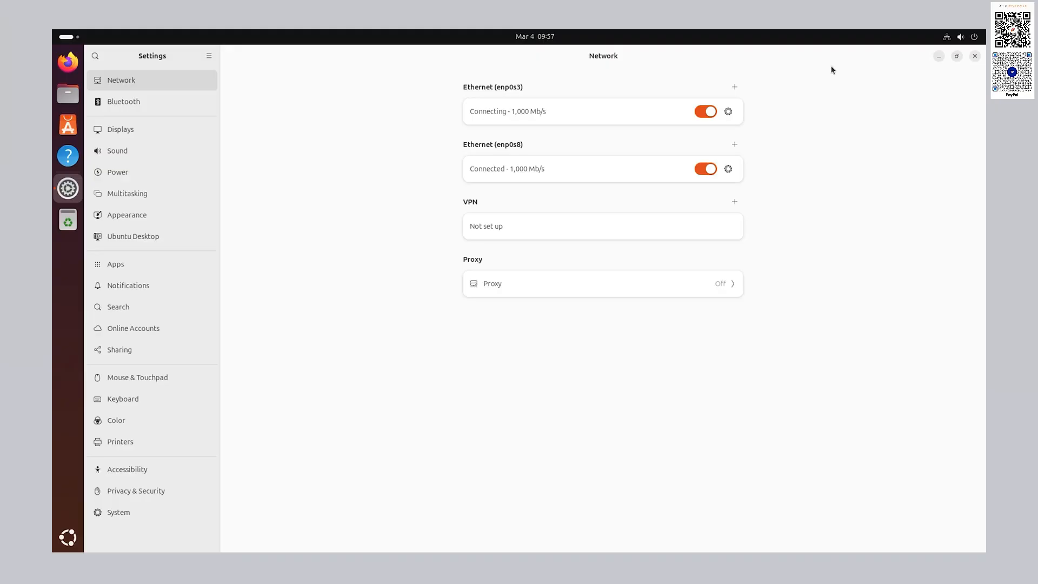
- Check the Bluetooth page (no Bluetooth found), then switch to the Displays page
left_click(131, 100)
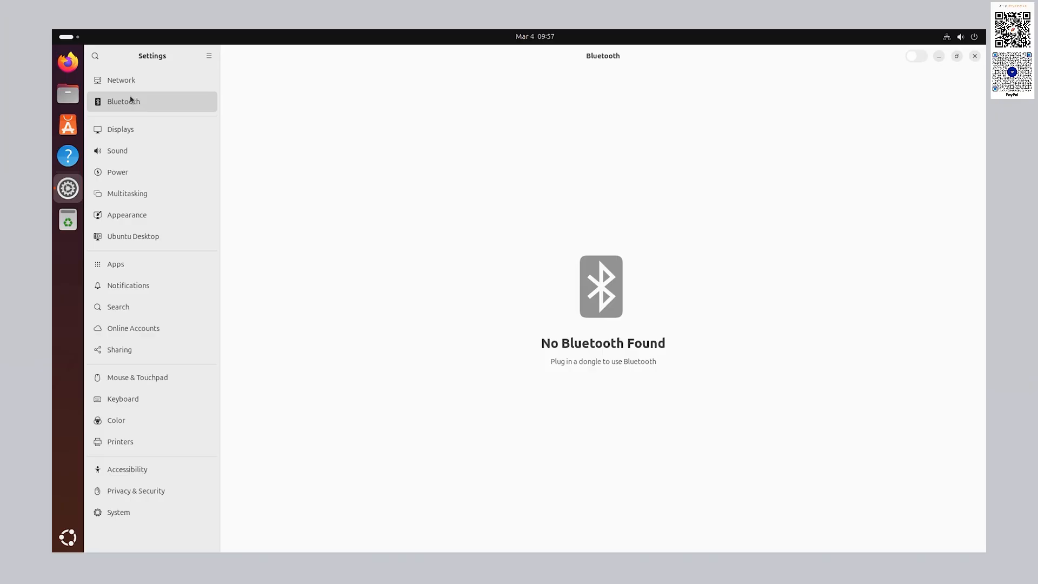
left_click(145, 130)
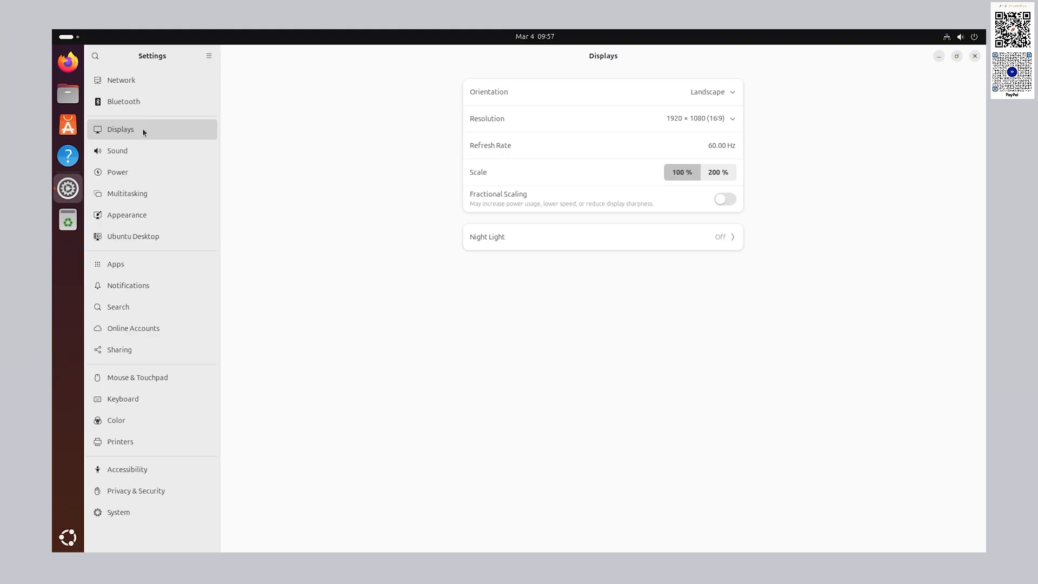
- Leave Orientation on Landscape and Resolution at 1920 × 1080 after checking both lists, then go to Sound
left_click(711, 93)
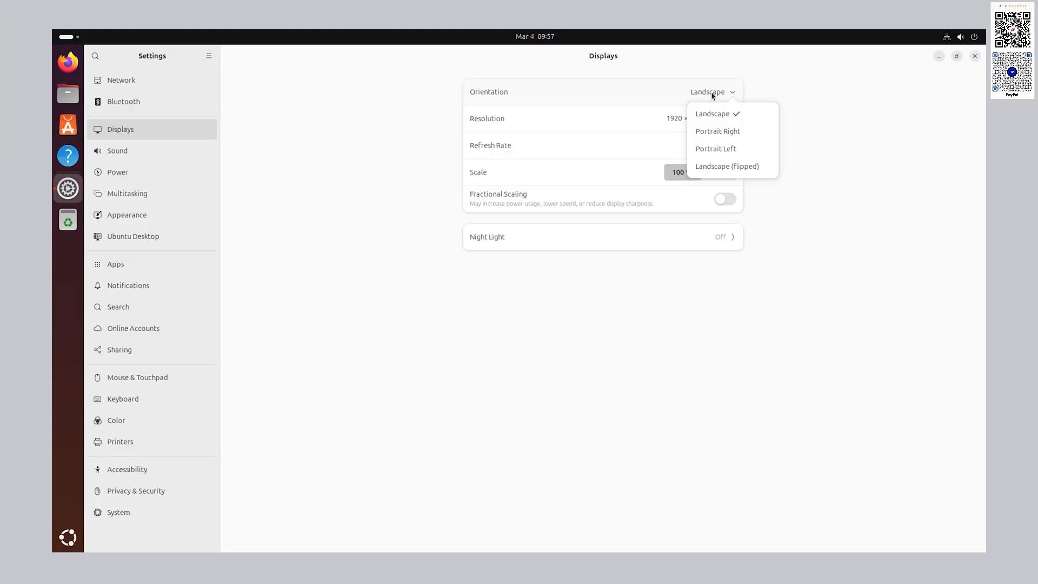
left_click(712, 95)
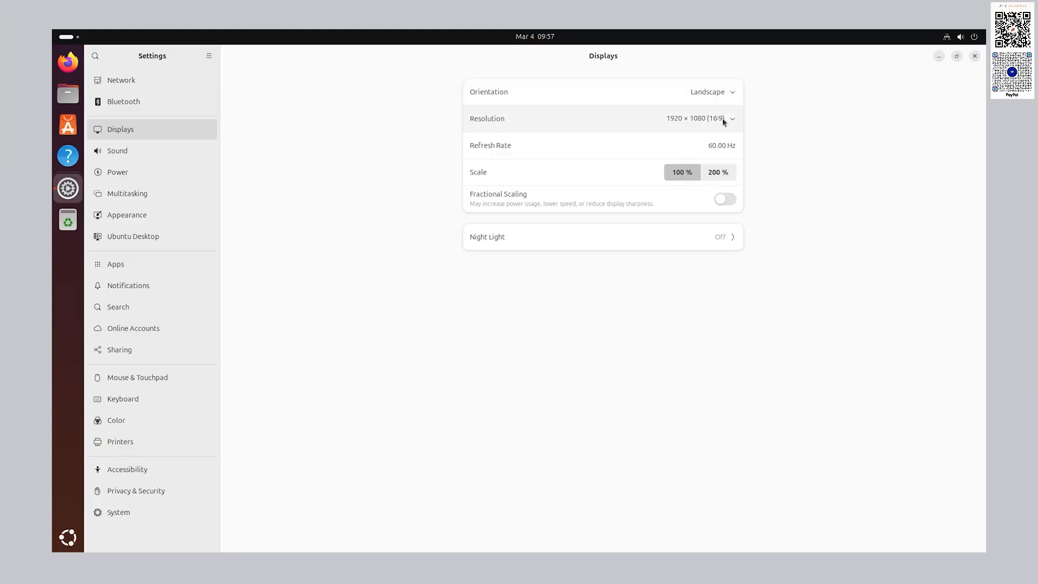
left_click(722, 117)
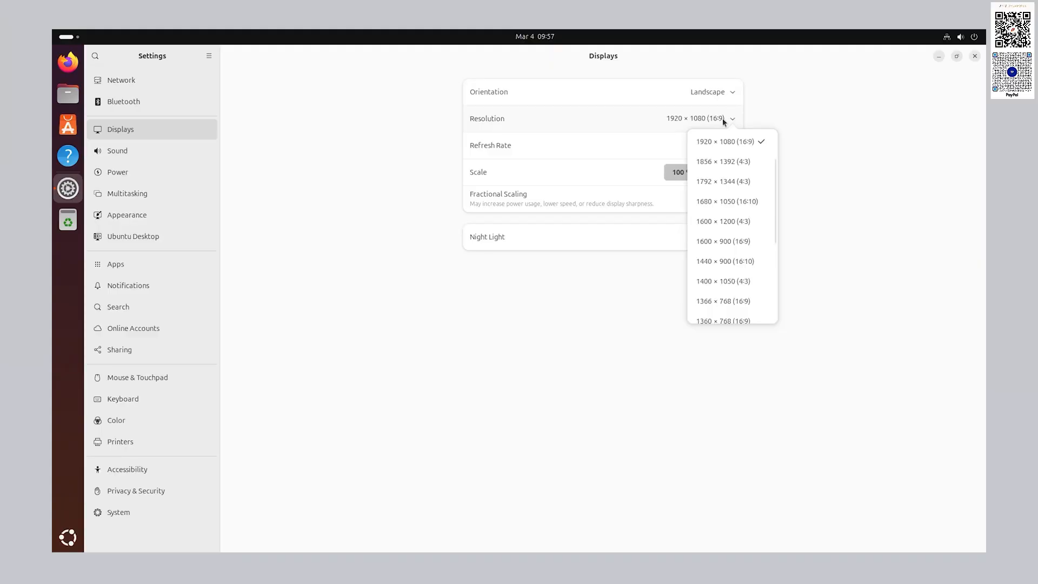
left_click(722, 118)
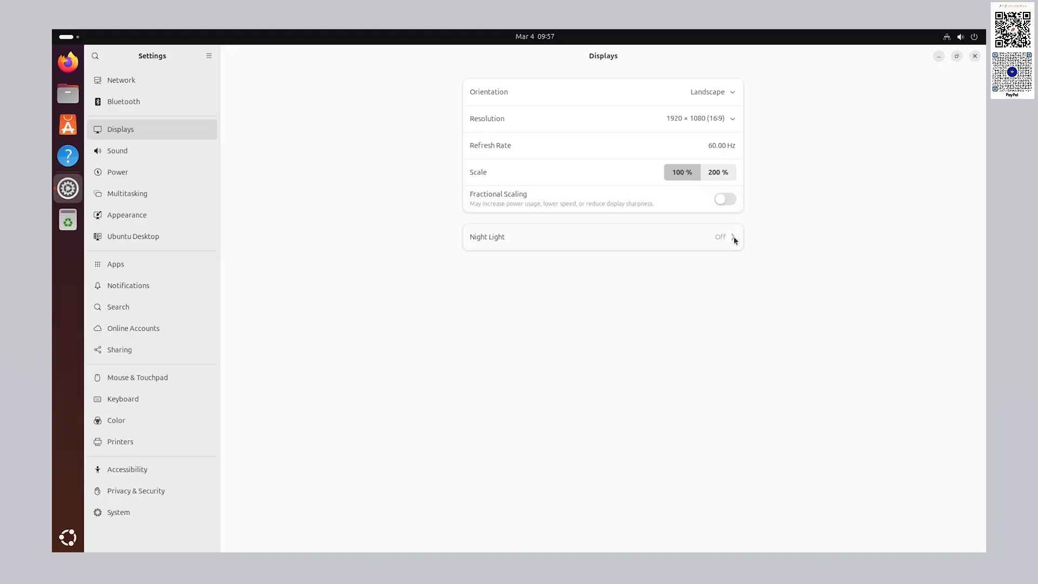
left_click(120, 153)
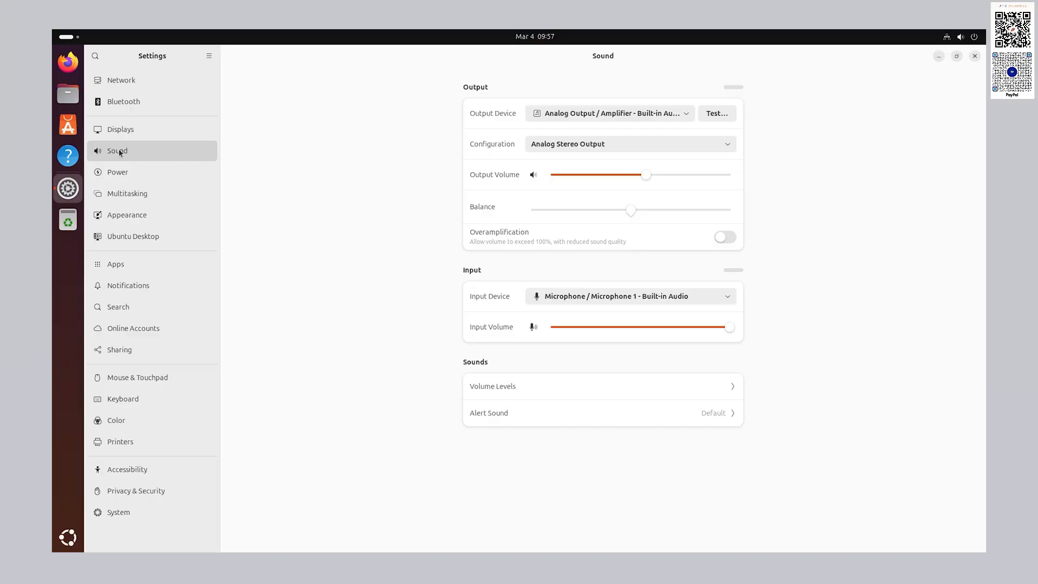
- Keep the current output, Analog Stereo Output and Microphone 1, raise the output volume, then go to Power
left_click(683, 115)
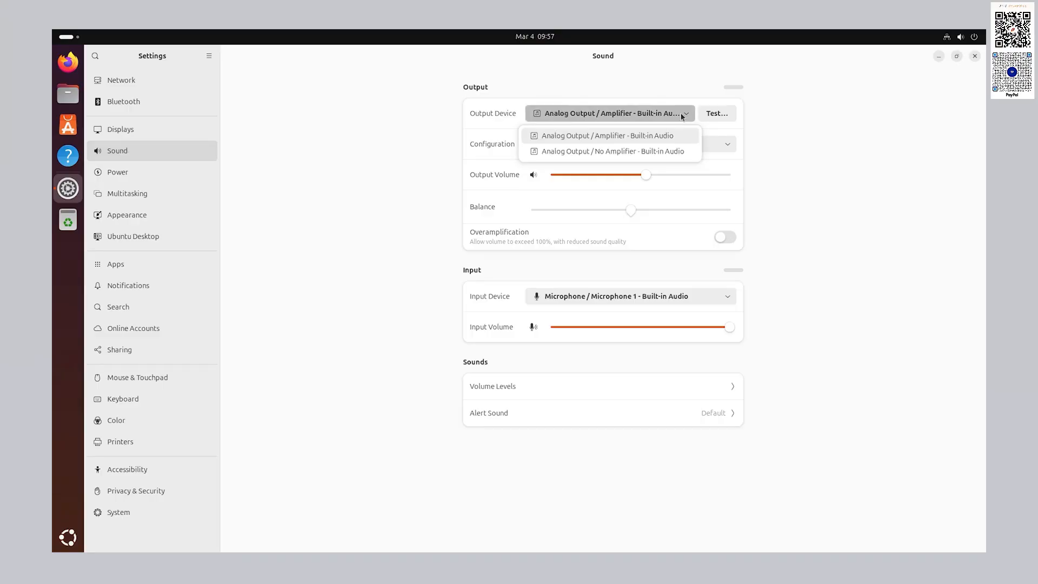
left_click(682, 115)
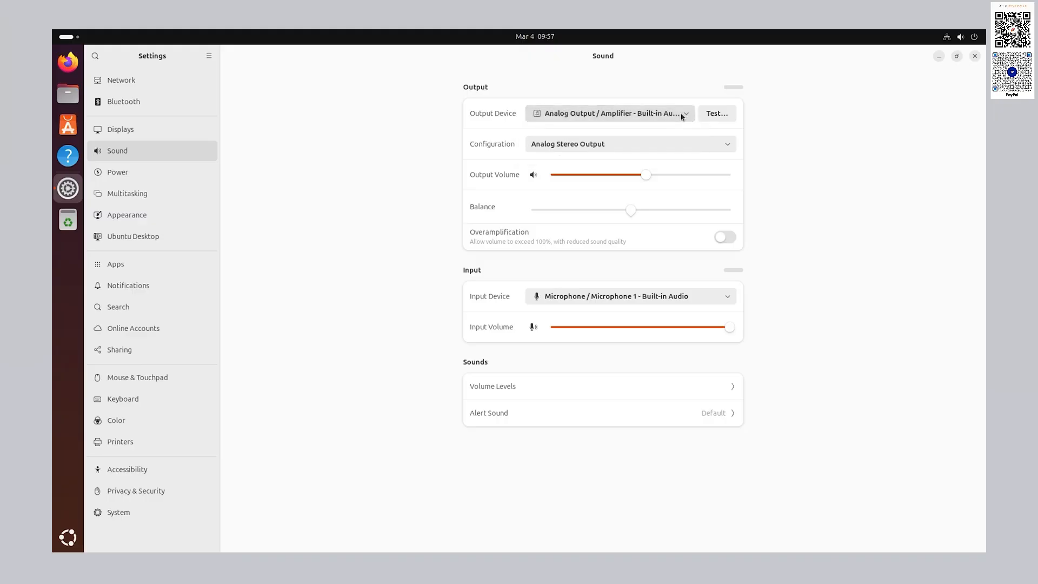
left_click(698, 145)
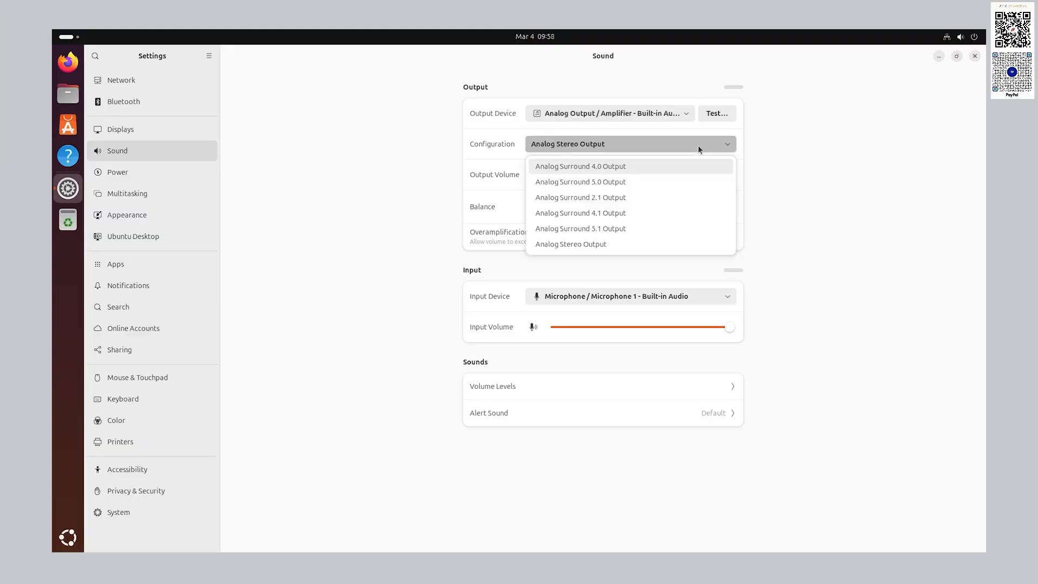
left_click(698, 145)
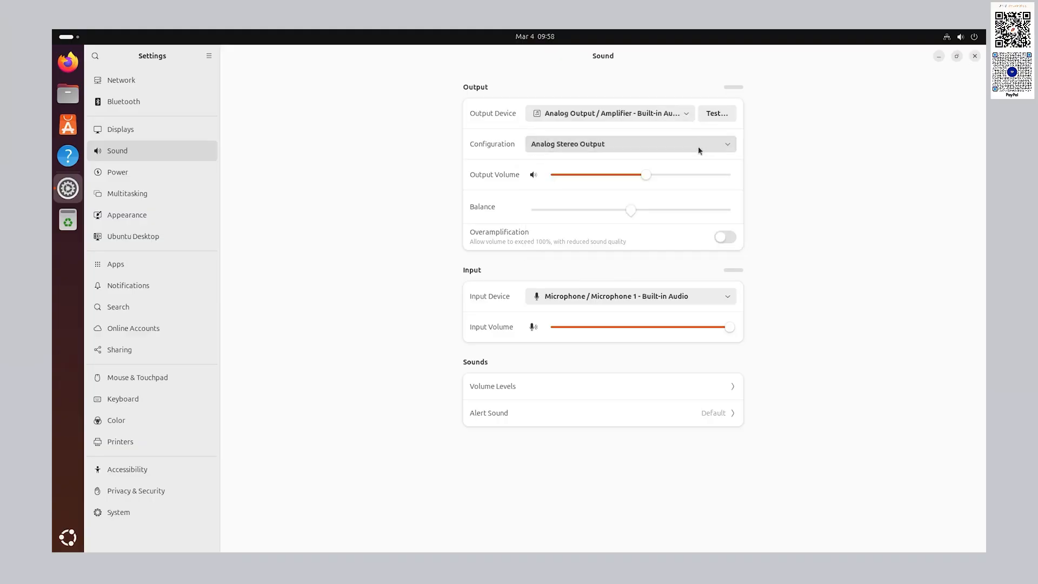
left_click_drag(653, 175, 696, 179)
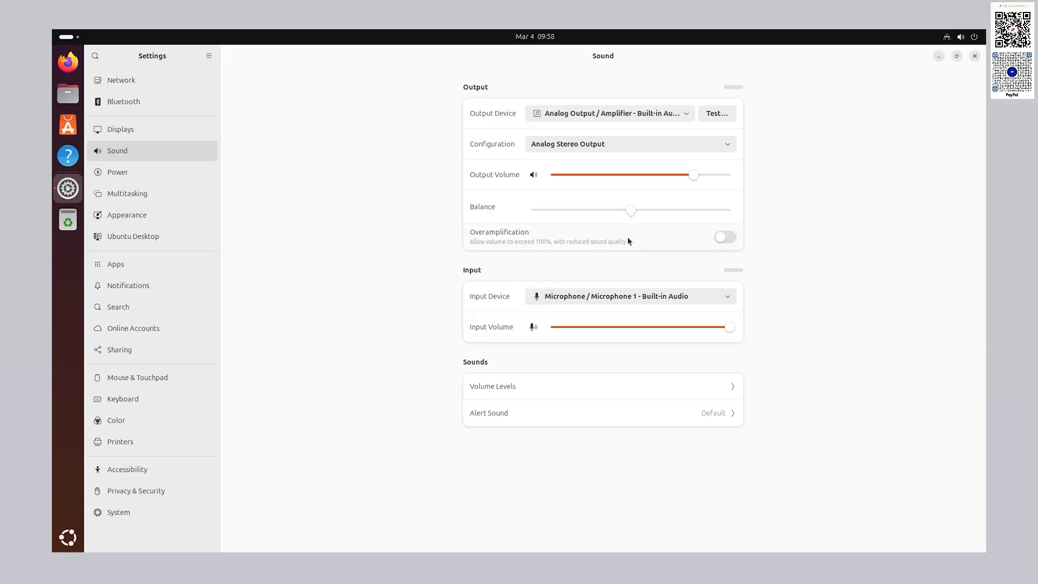
left_click(640, 294)
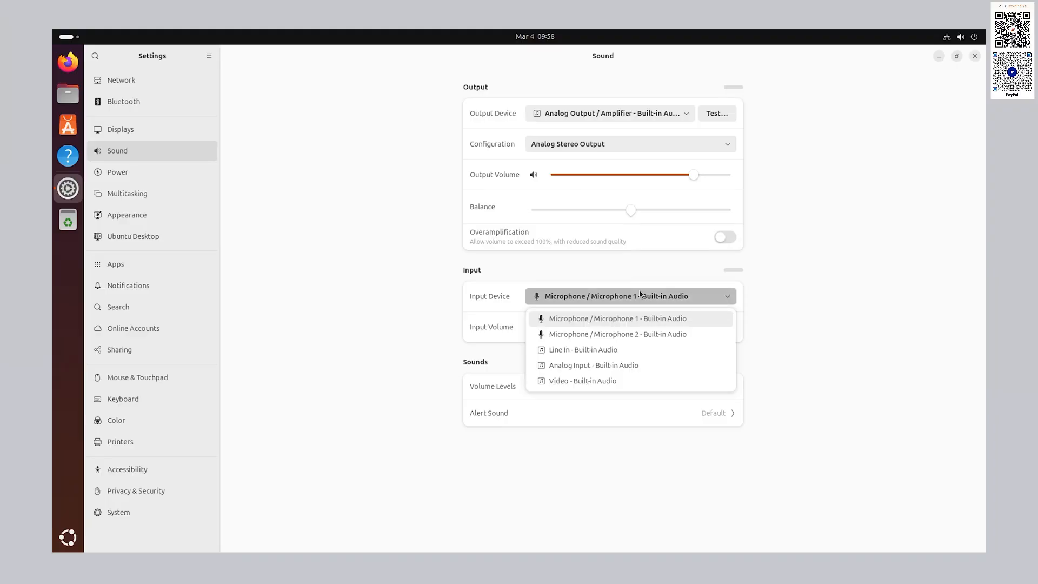
left_click(640, 294)
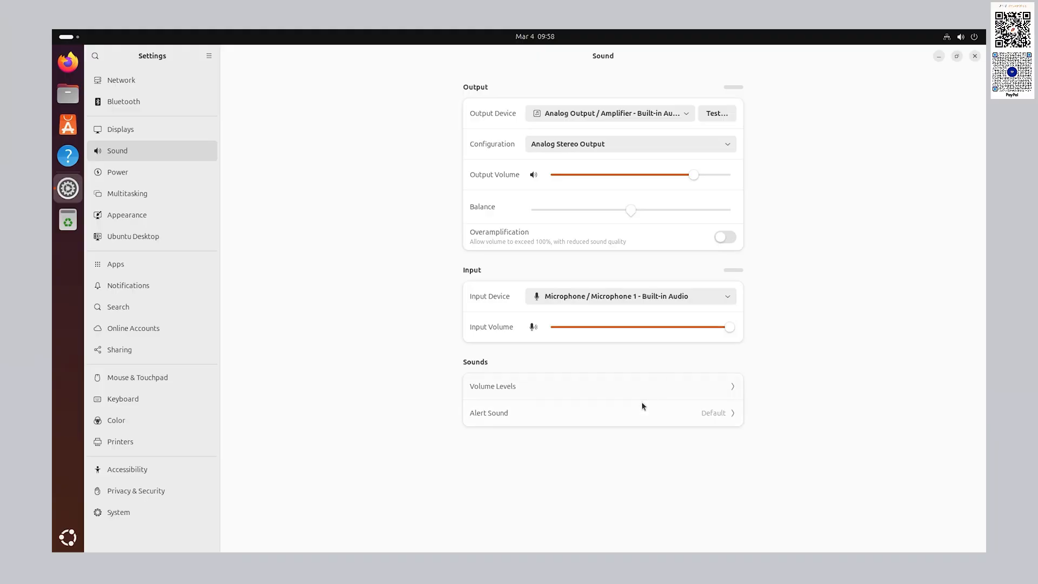
left_click(200, 179)
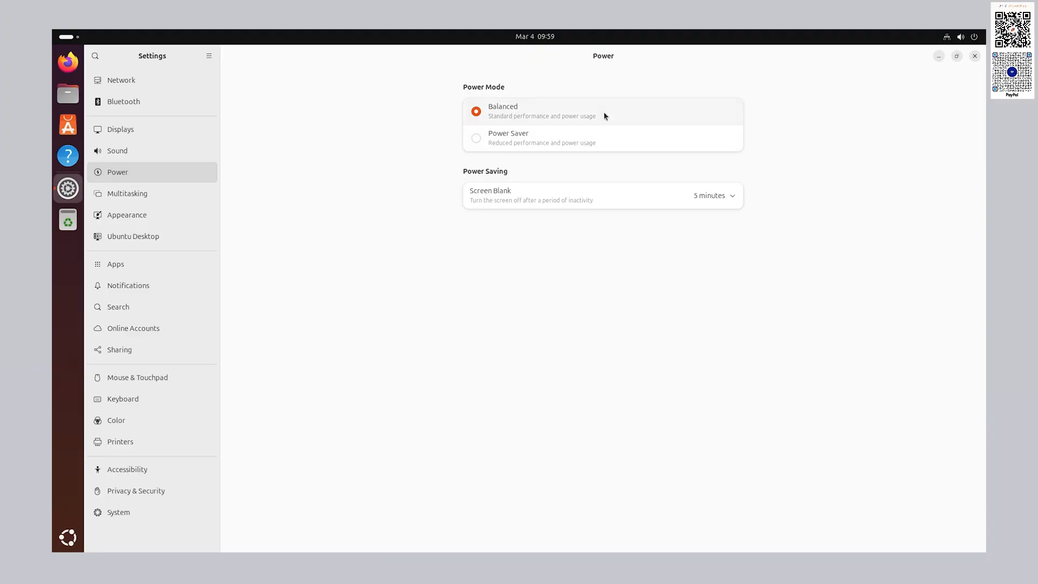
- Toggle Power Mode to Power Saver and back to Balanced, leave screen blank at 5 minutes, then go to Multitasking
left_click(586, 141)
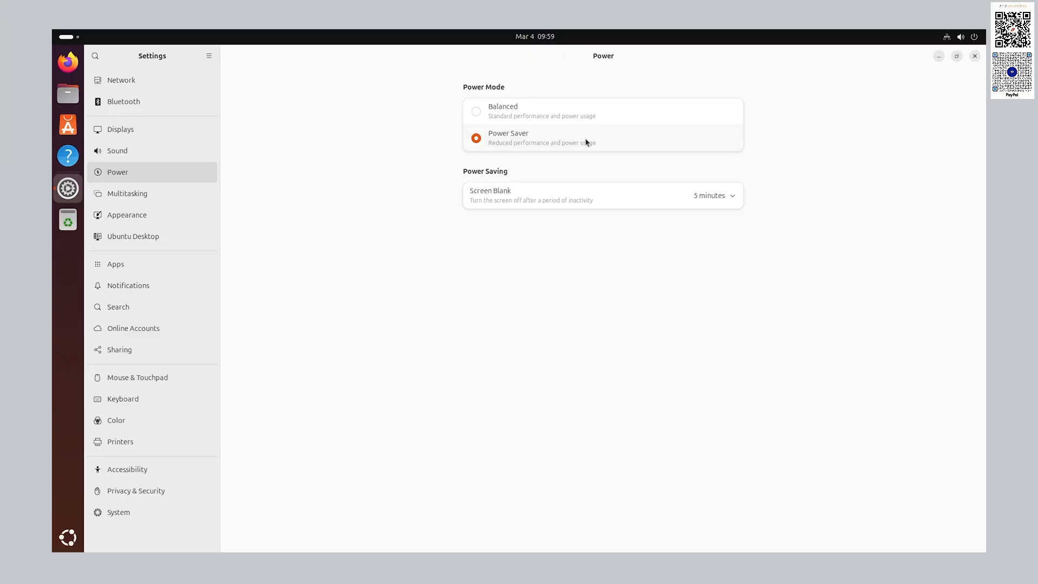
left_click(589, 120)
left_click(714, 198)
left_click(351, 192)
left_click(146, 201)
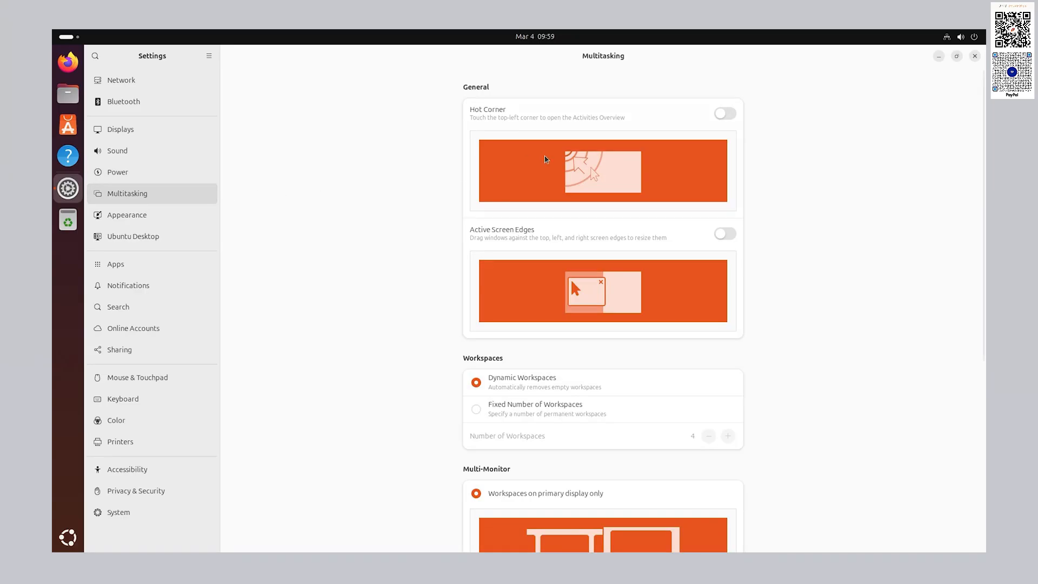
- Turn on the Hot Corner and Active Screen Edges
left_click(725, 114)
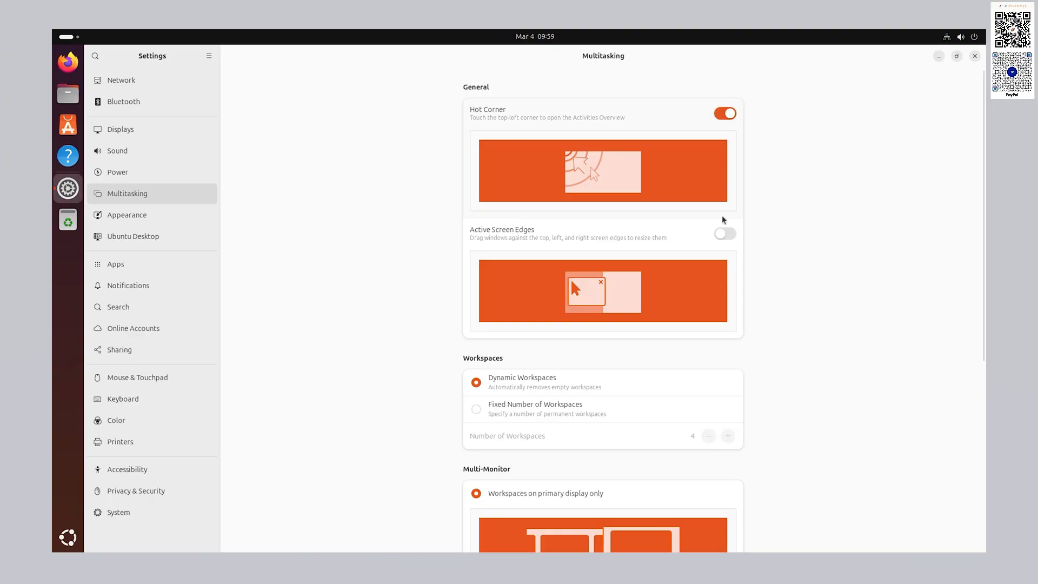
left_click(723, 236)
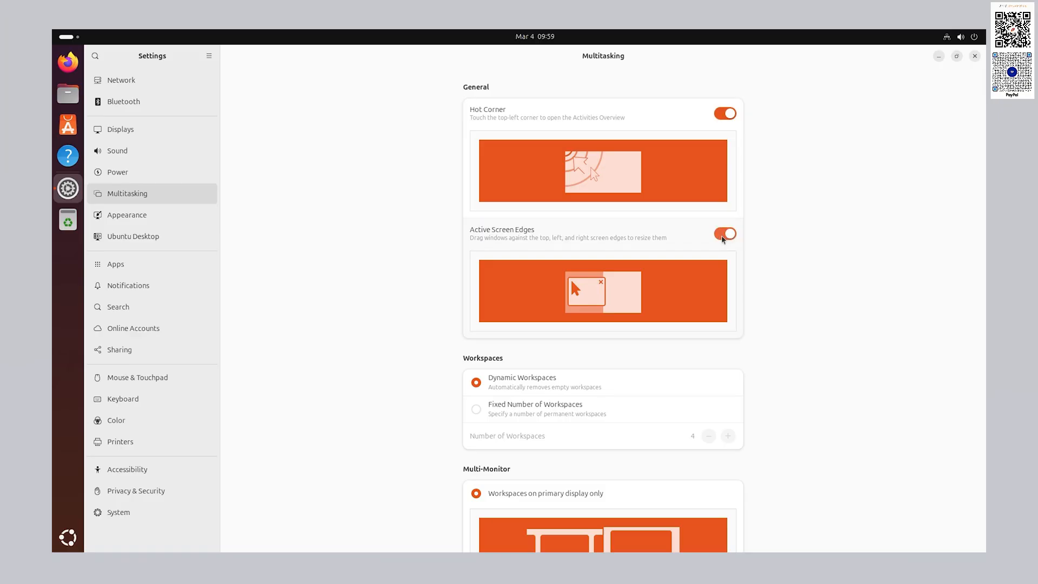
scroll(748, 344, "down", 5)
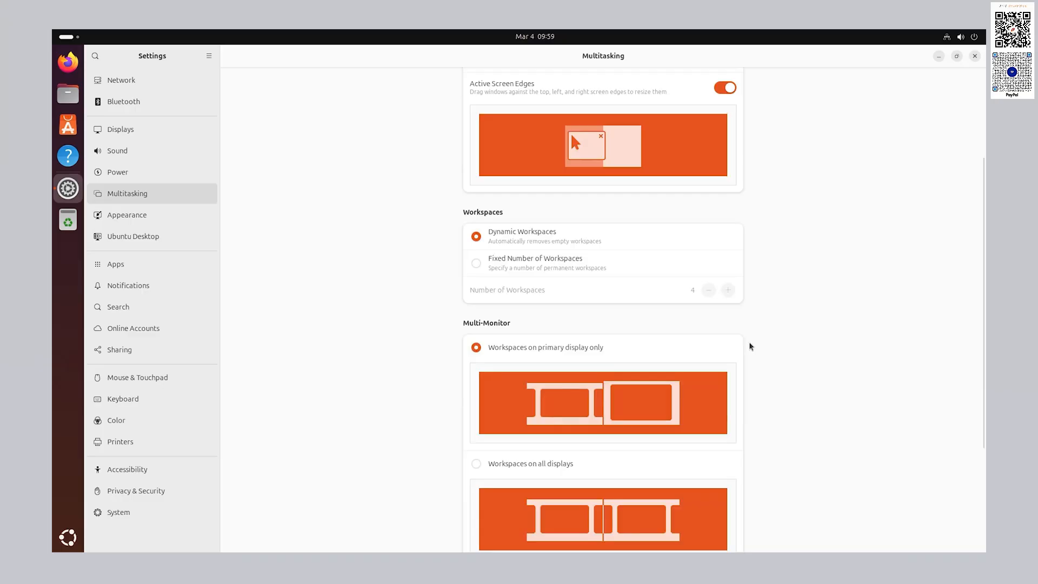
scroll(751, 346, "down", 3)
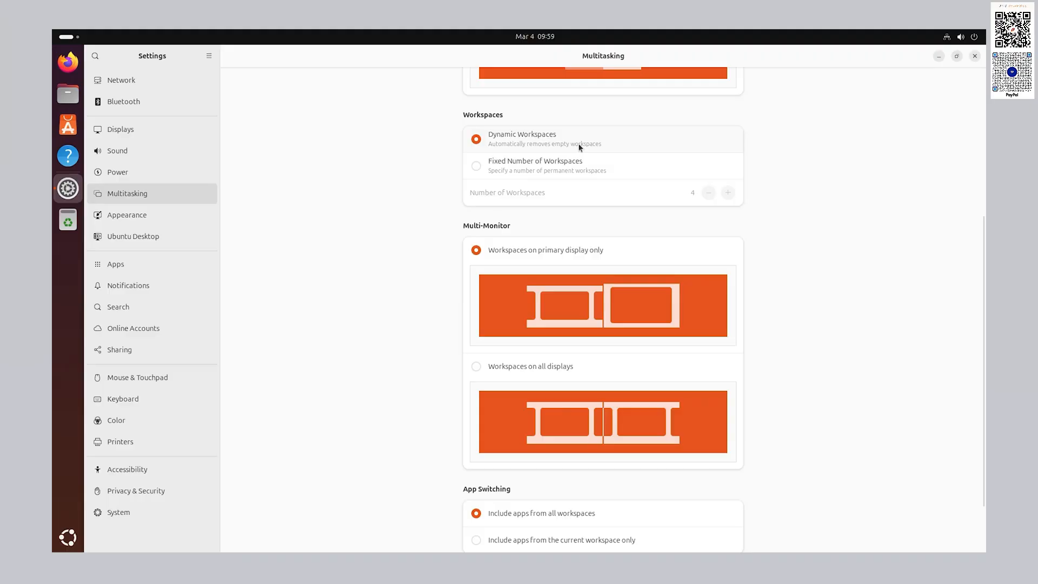
- Switch to Fixed Number of Workspaces and back to Dynamic Workspaces, then go to Appearance
left_click(585, 166)
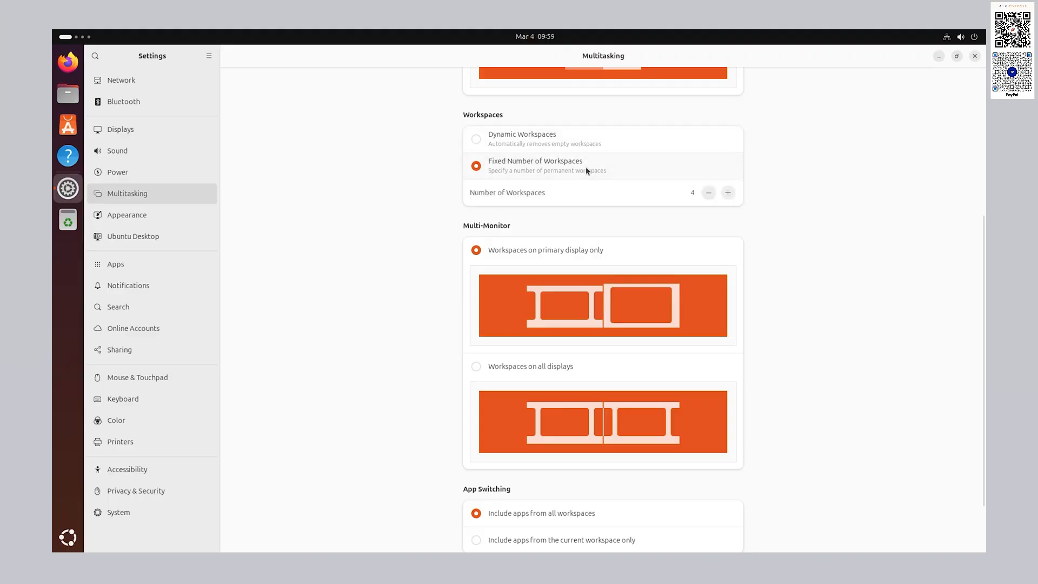
left_click(571, 141)
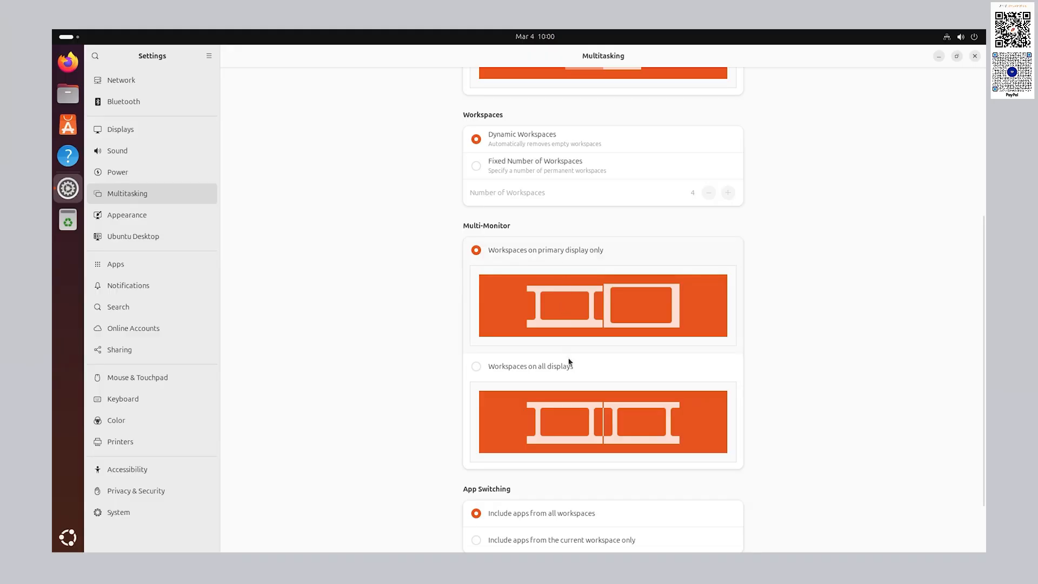
scroll(567, 357, "down", 2)
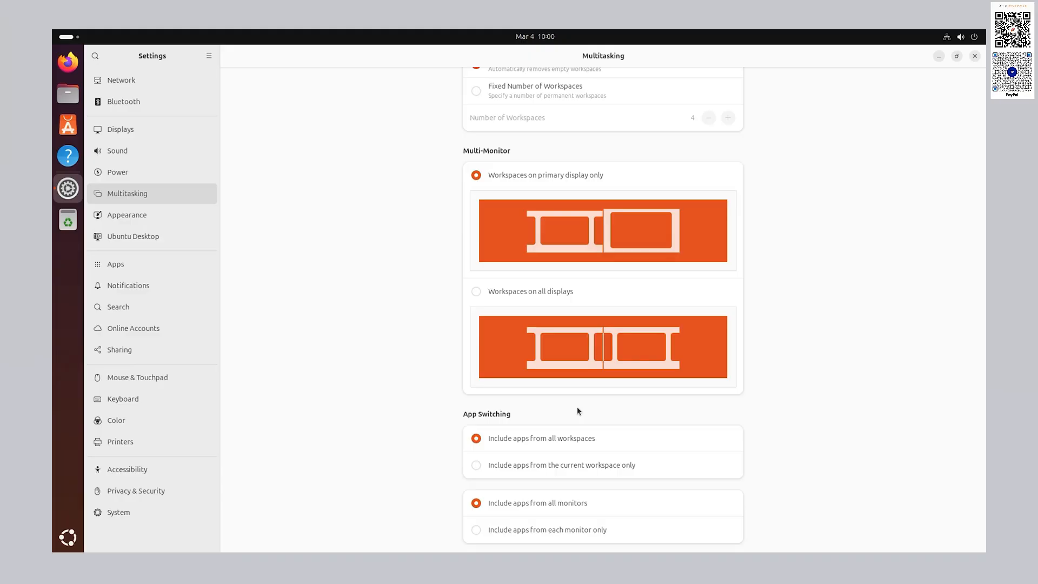
left_click(156, 218)
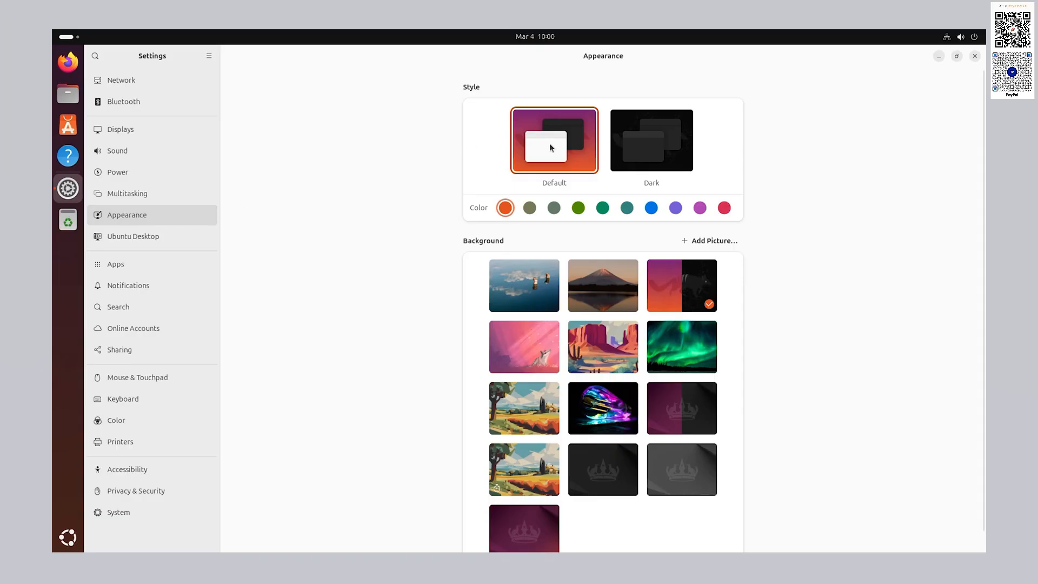
- Preview Dark style and mountain and lake wallpapers, keep Default style and purple-orange wallpaper, then open Ubuntu Desktop
left_click(660, 156)
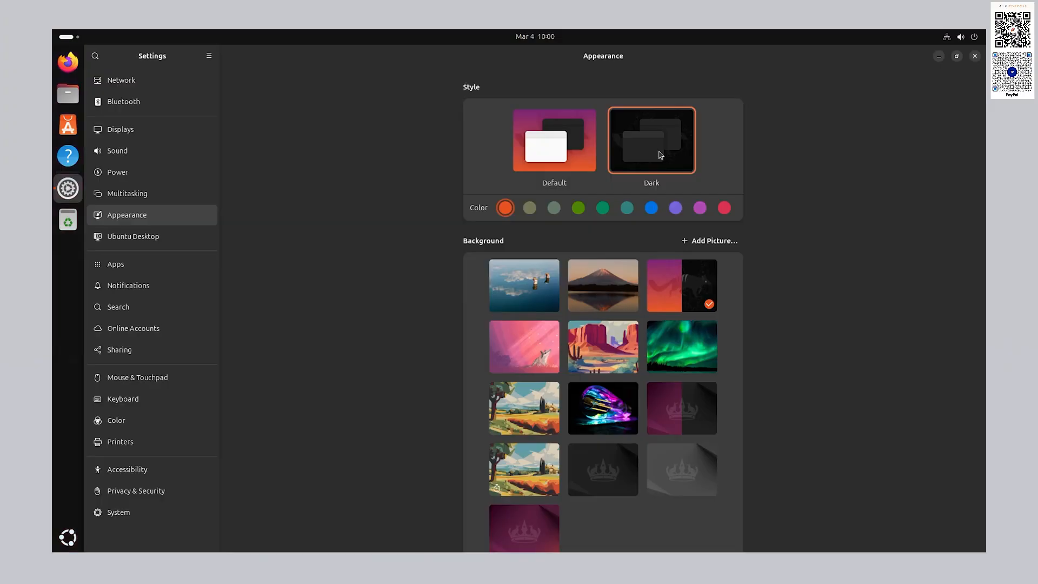
left_click(566, 160)
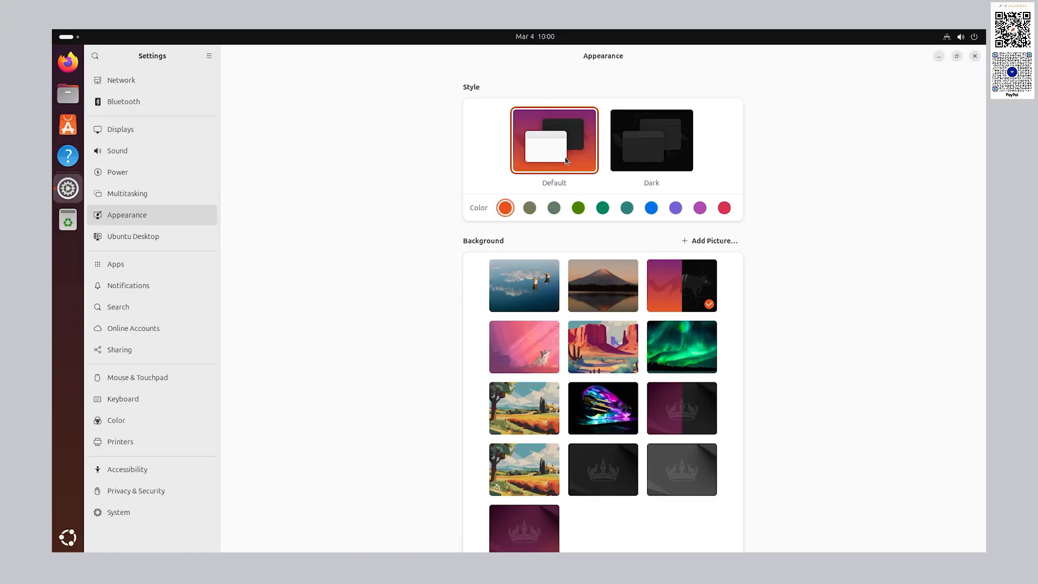
left_click(593, 289)
left_click_drag(618, 58, 487, 172)
left_click(427, 407)
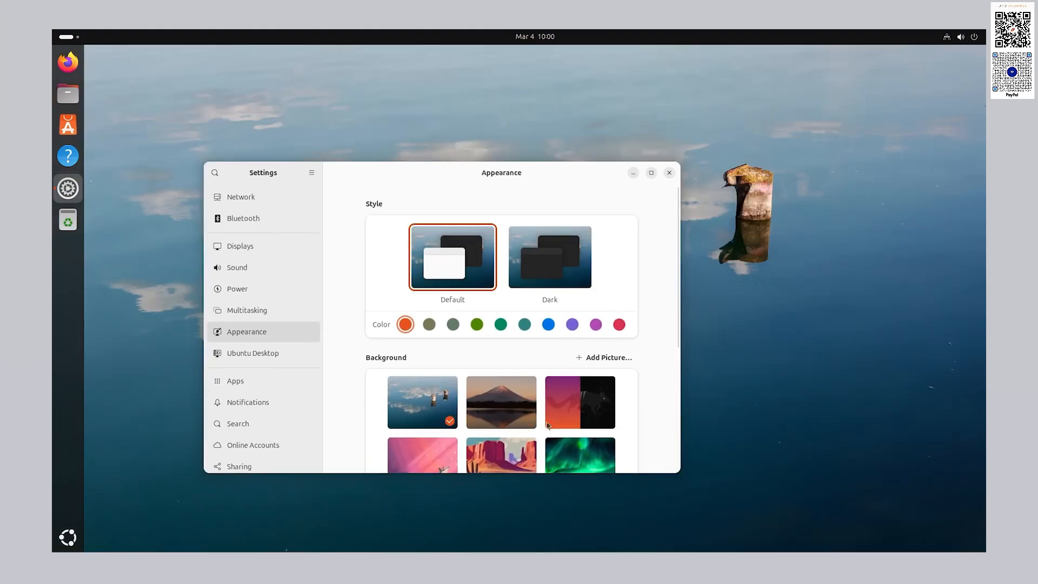
left_click(576, 416)
left_click(651, 173)
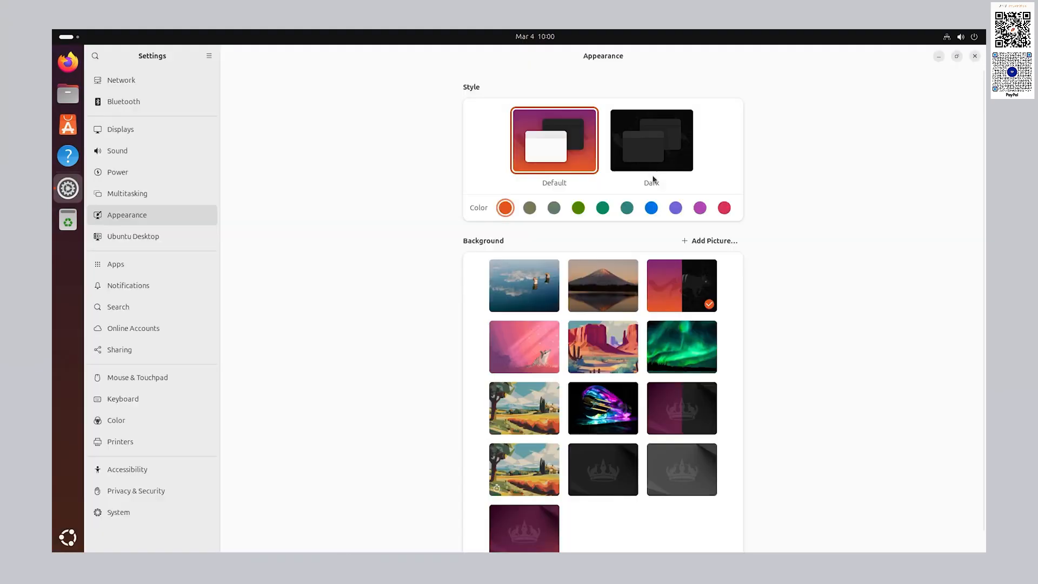
left_click(168, 242)
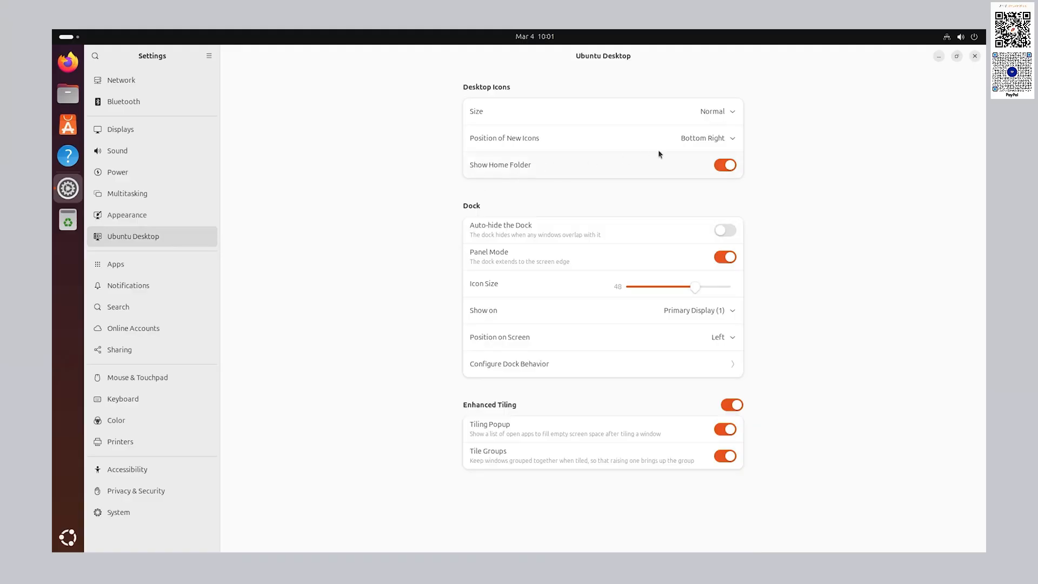
- Keep Normal desktop icon size and set new desktop icons to appear at Bottom Left
left_click(734, 111)
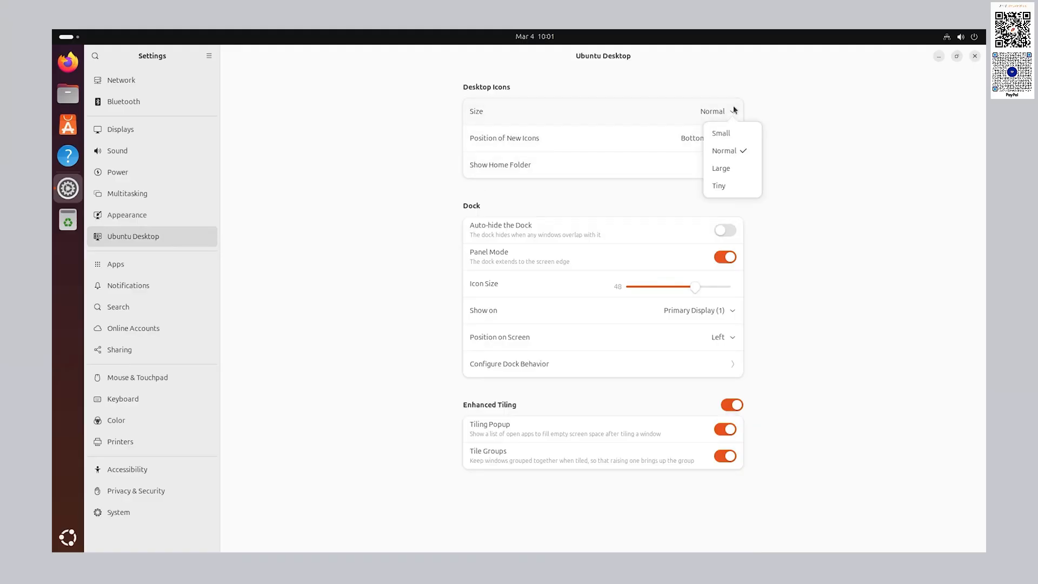
left_click(733, 111)
left_click(721, 140)
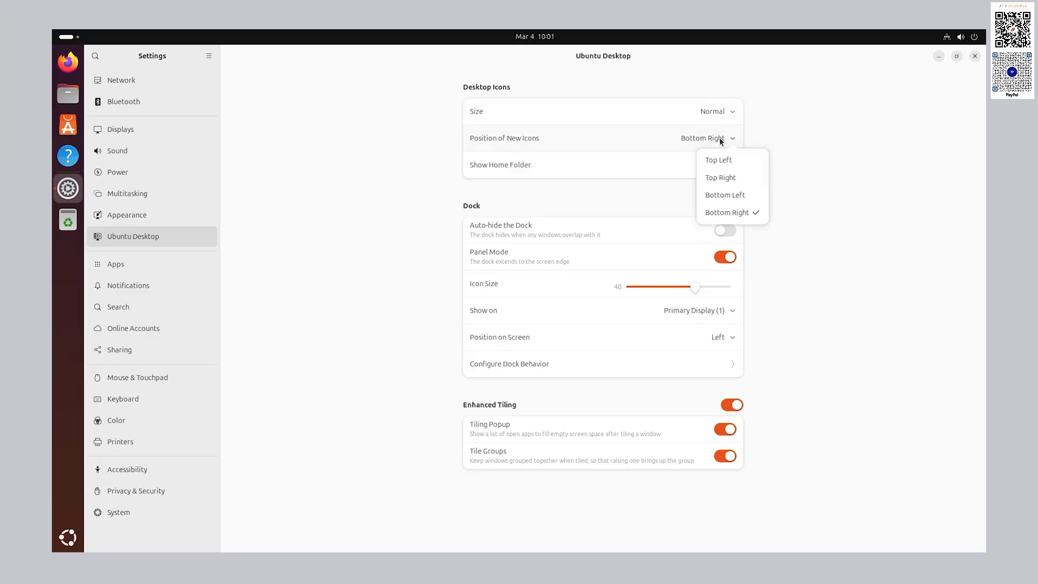
left_click(729, 160)
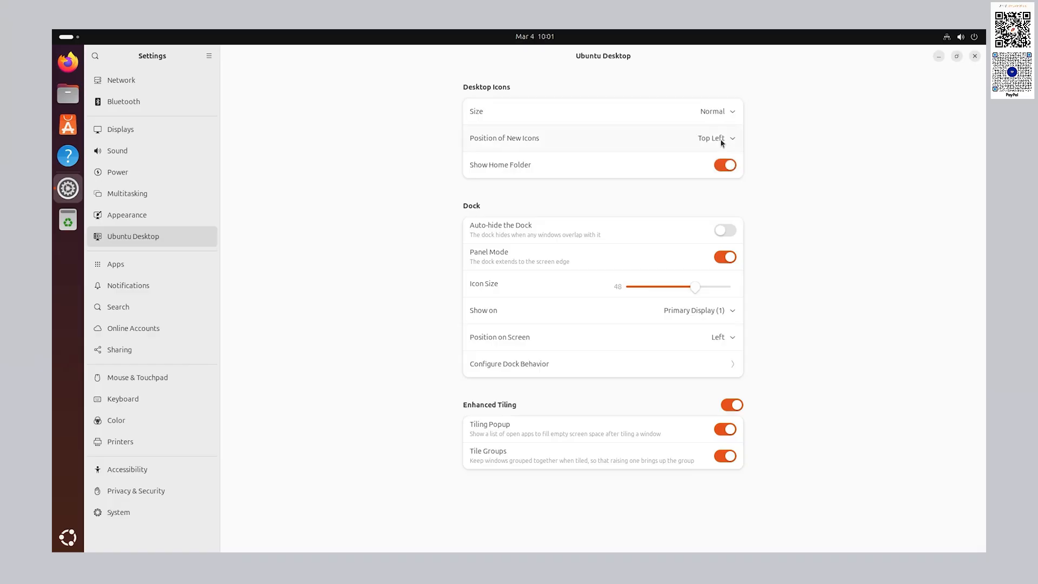
left_click(720, 142)
left_click(725, 212)
left_click(721, 139)
left_click(730, 195)
- Toggle Show Home Folder and dock auto-hide, returning both to their original states
left_click(727, 165)
left_click(723, 171)
left_click(731, 232)
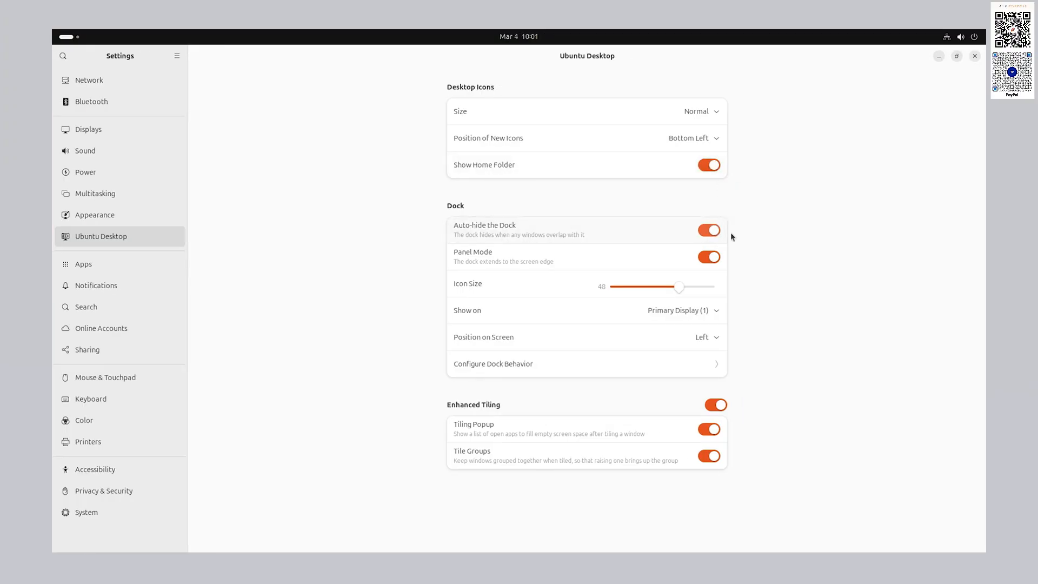
left_click(709, 230)
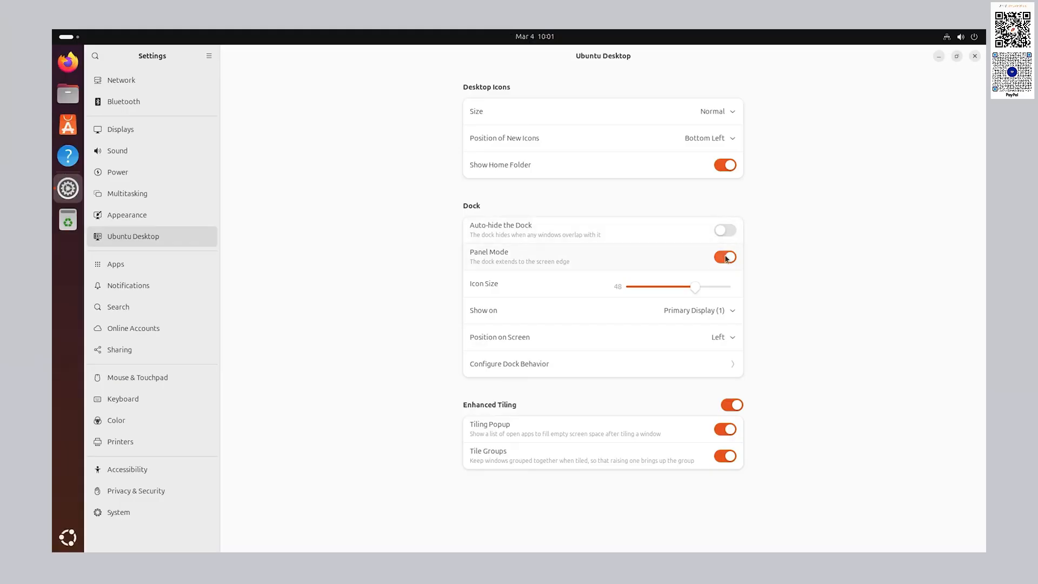
- Inspect the dock size, display and position options, keeping the primary display on the left, then go to Apps
mouse_move(696, 288)
left_mouse_down()
mouse_move(733, 290)
mouse_move(632, 284)
mouse_move(696, 304)
left_mouse_up()
left_click(732, 312)
left_click(731, 312)
left_click(728, 338)
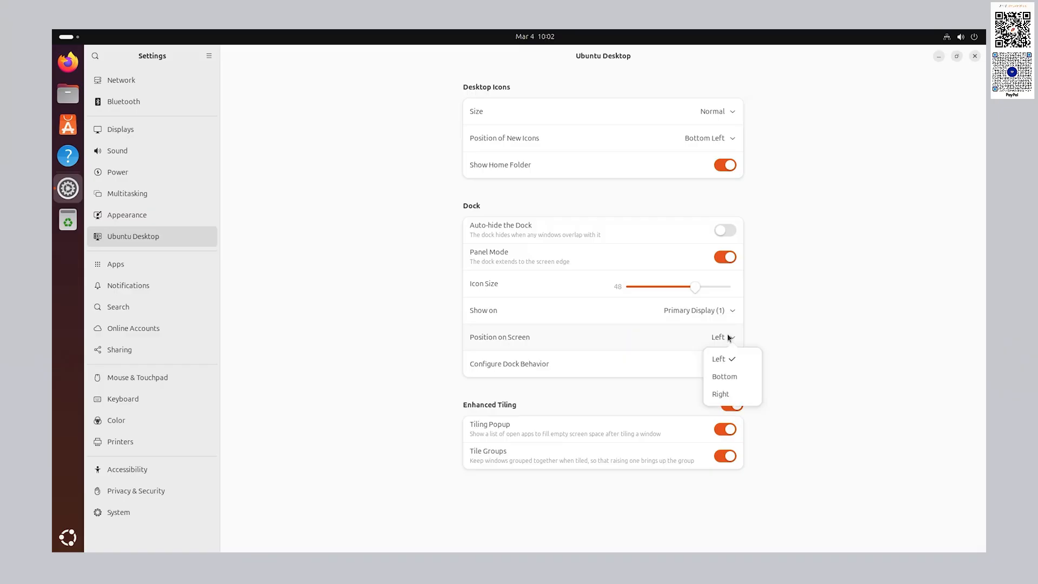
left_click(728, 334)
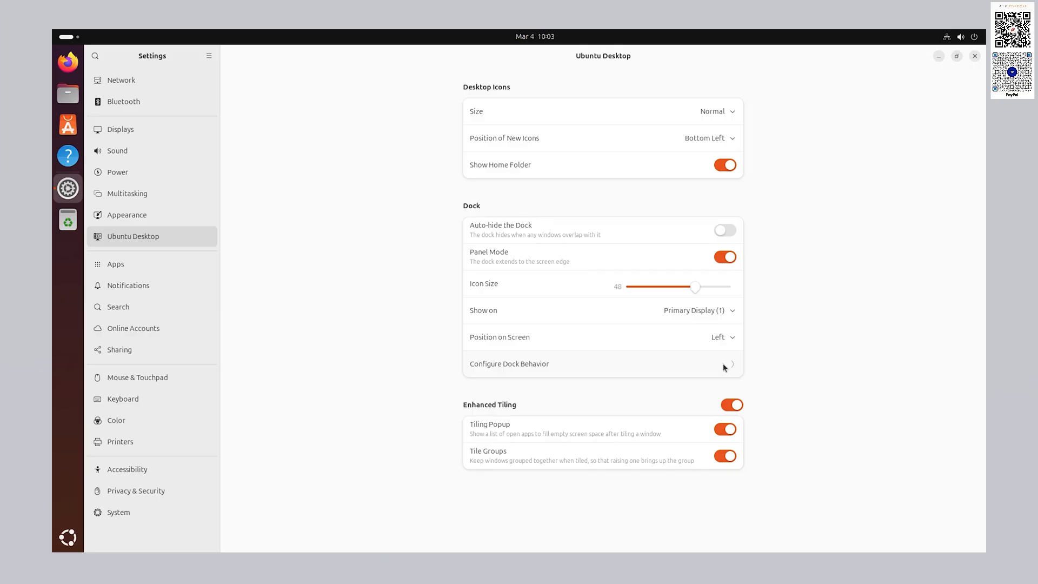
left_click(172, 265)
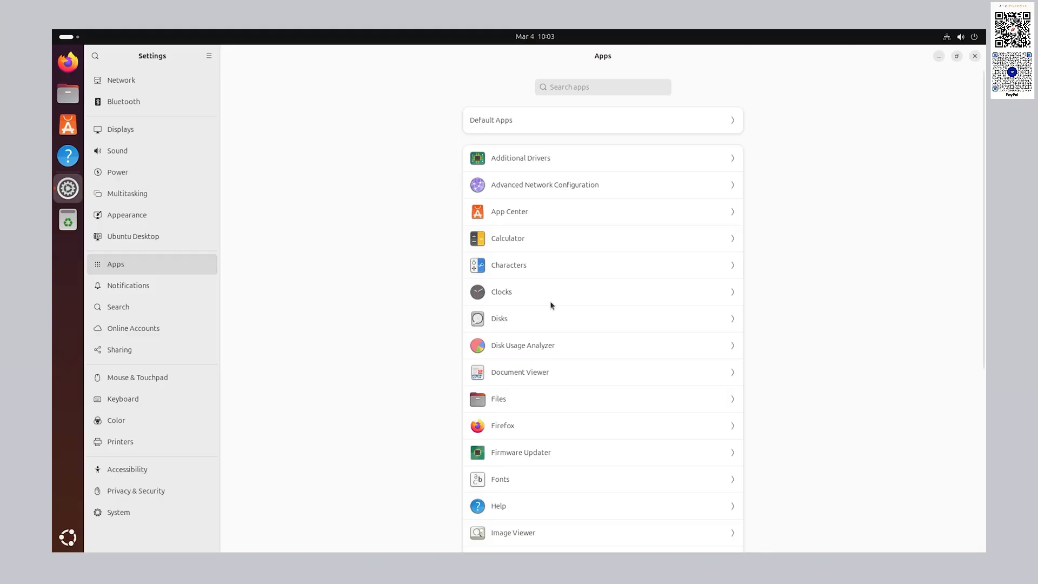
- Scroll through the installed apps list, then switch to the Keyboard page showing English (US)
scroll(616, 302, "down", 5)
scroll(618, 305, "up", 5)
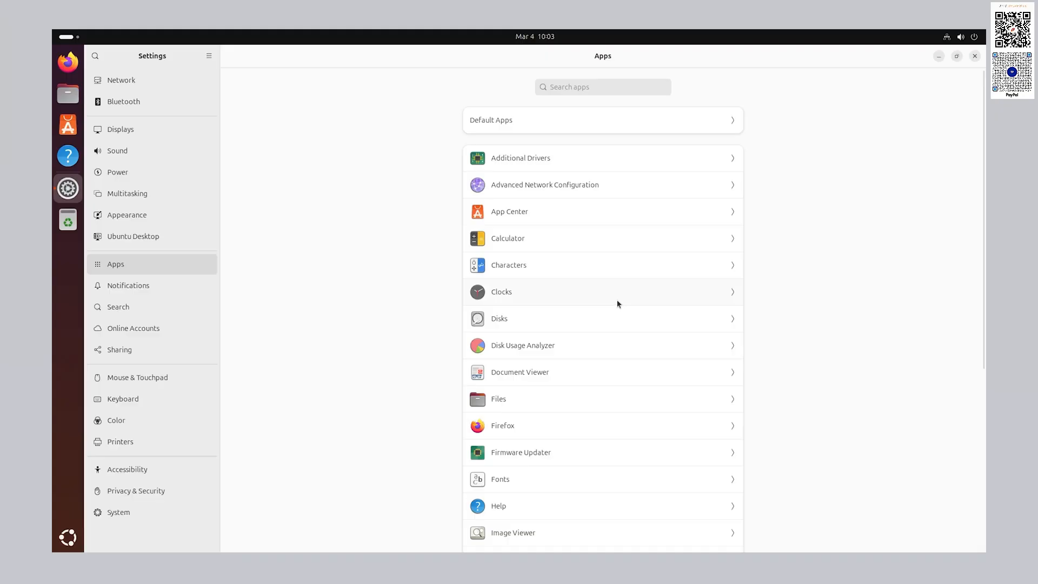
left_click(162, 400)
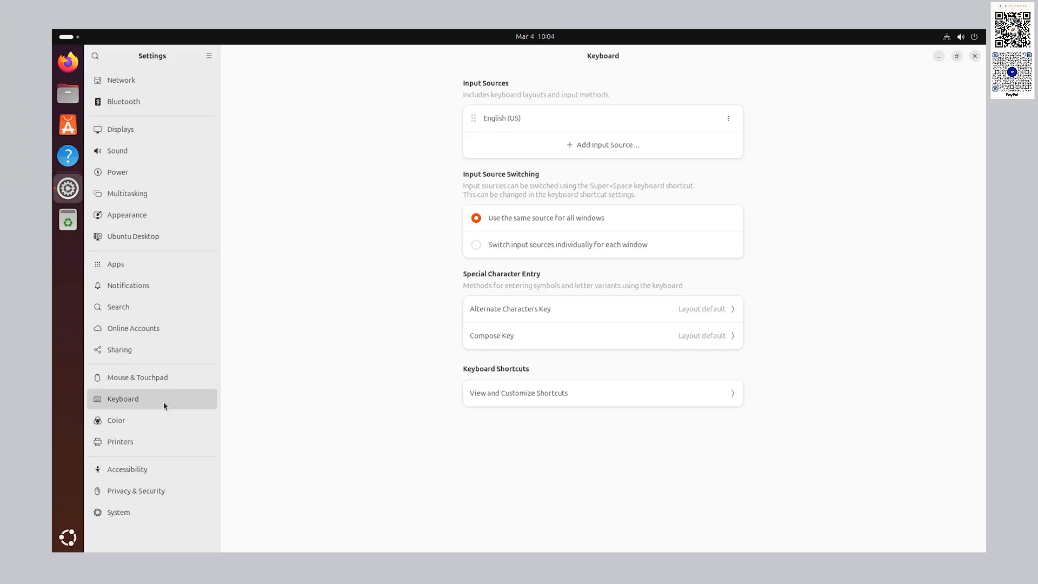
- Show the System page listing Region & Language, Date & Time, Users and About
left_click(167, 512)
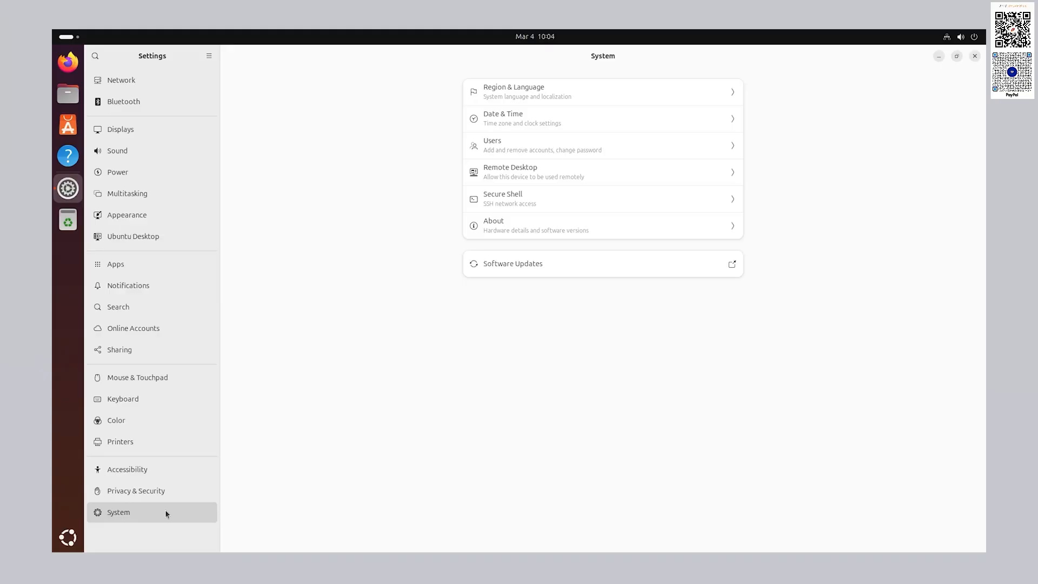
- Close the Settings window so only the desktop wallpaper and Home icon remain
left_click(974, 56)
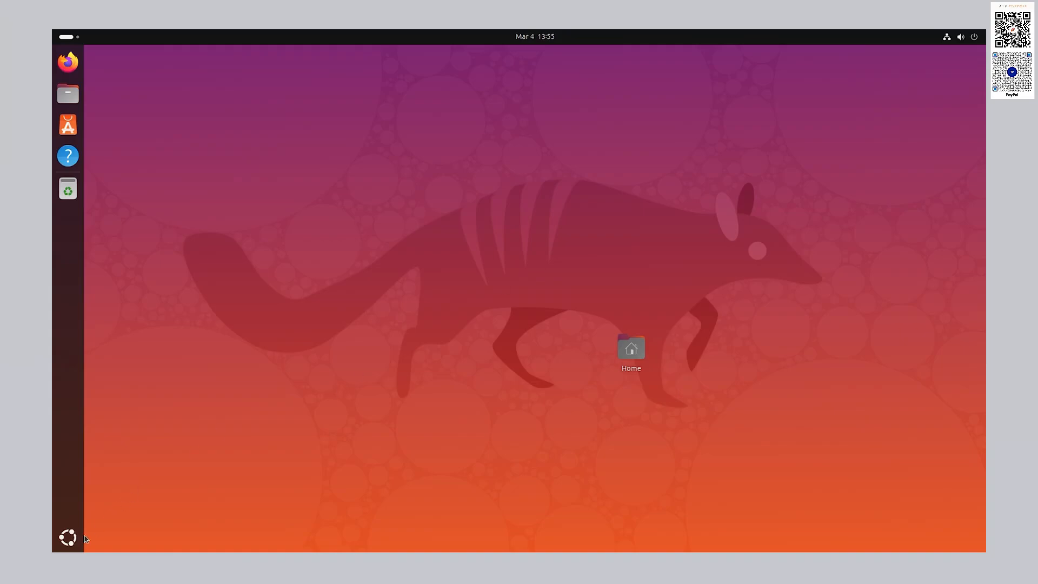
- Launch Terminal from the app grid and maximize its window
left_click(71, 545)
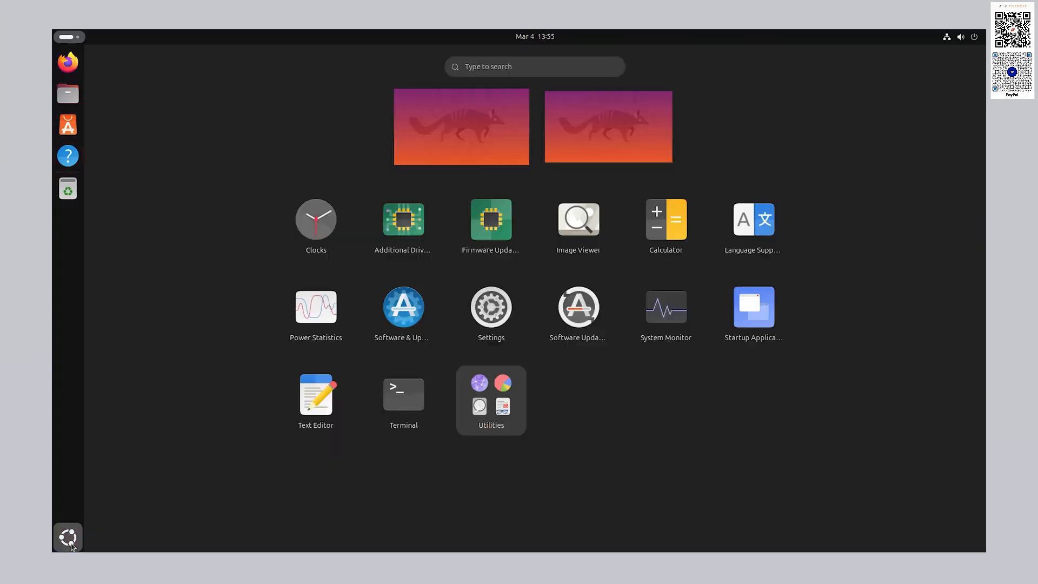
left_click(407, 395)
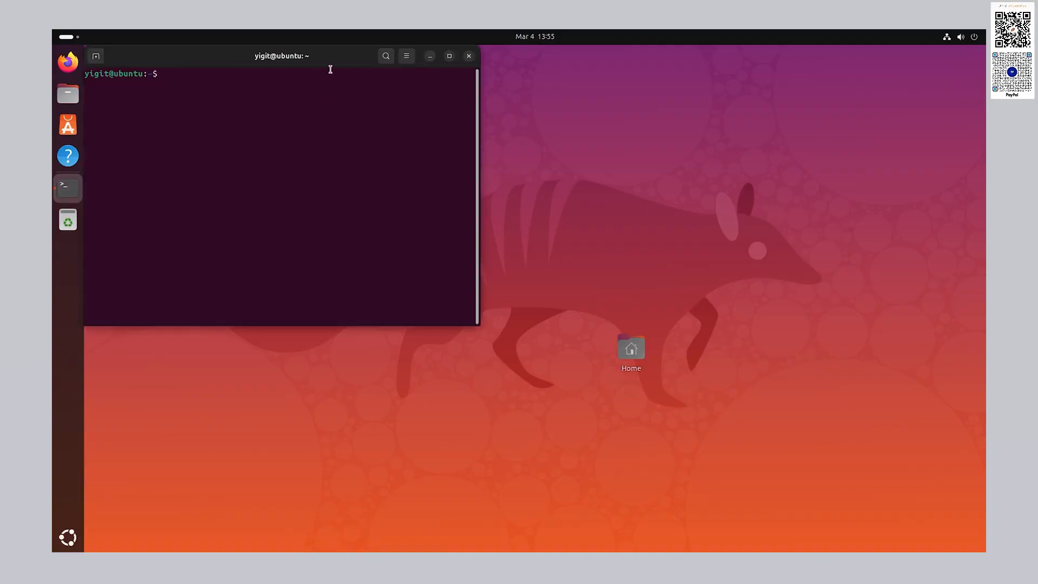
double_click(332, 59)
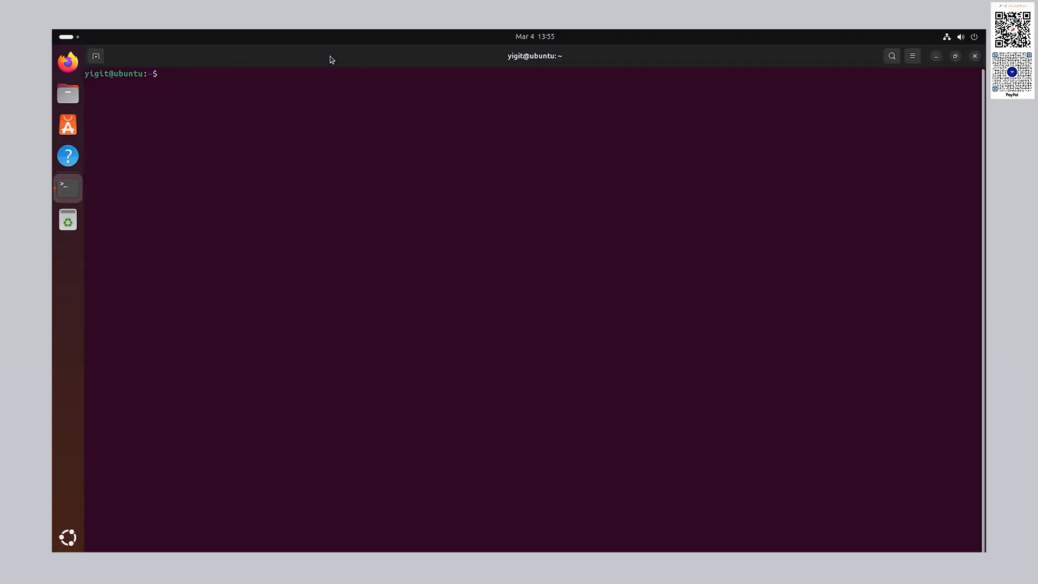